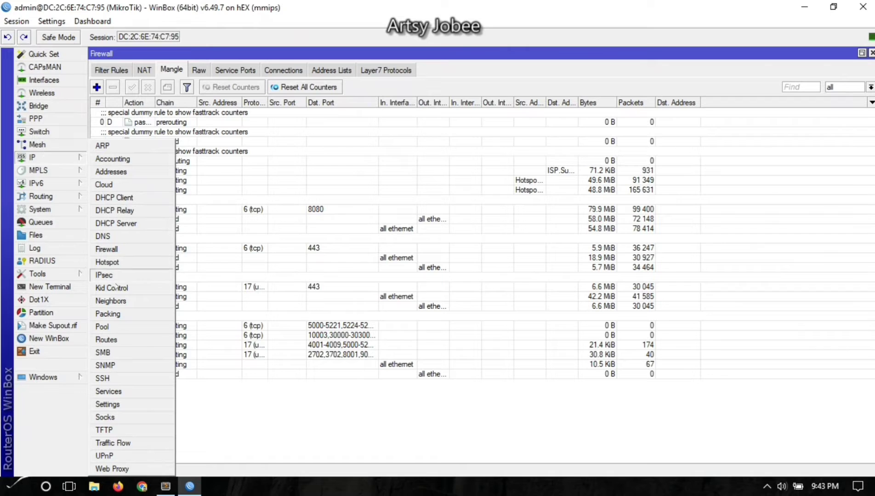
Open IP > Hotspot maximized on the empty Servers list, briefly opening and closing Hotspot Setup.
{"action": "left_click", "coordinate": [114, 261]}
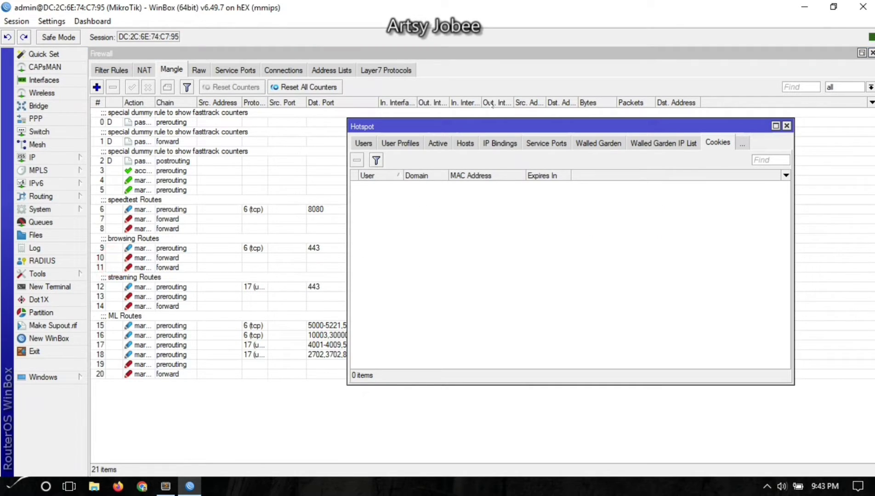
{"action": "left_click_drag", "start_coordinate": [530, 144], "coordinate": [338, 83]}
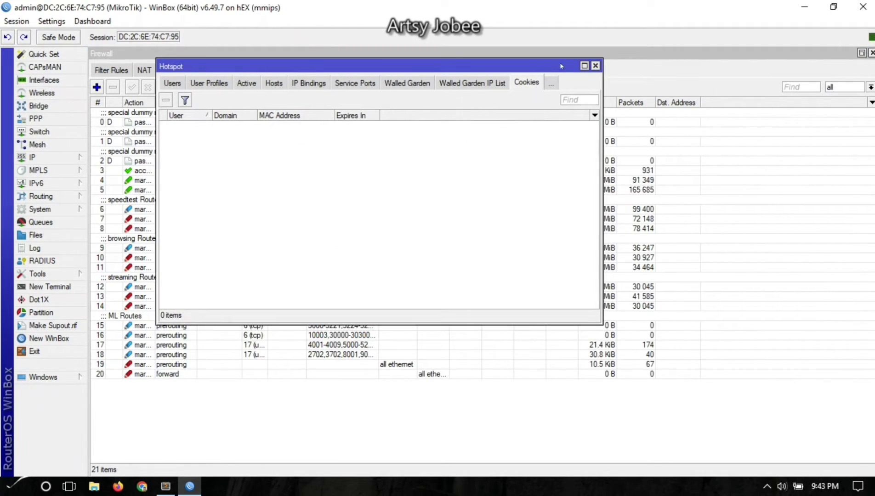
{"action": "left_click", "coordinate": [583, 65]}
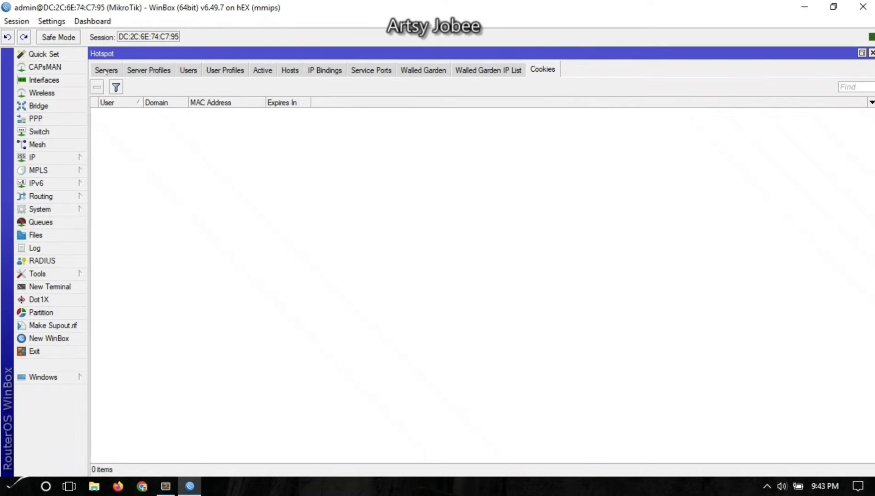
{"action": "left_click", "coordinate": [107, 71]}
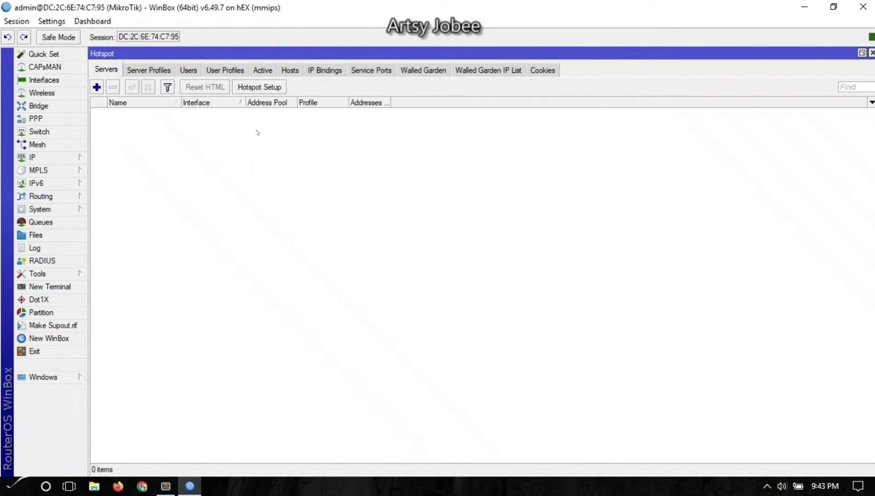
{"action": "left_click", "coordinate": [260, 87]}
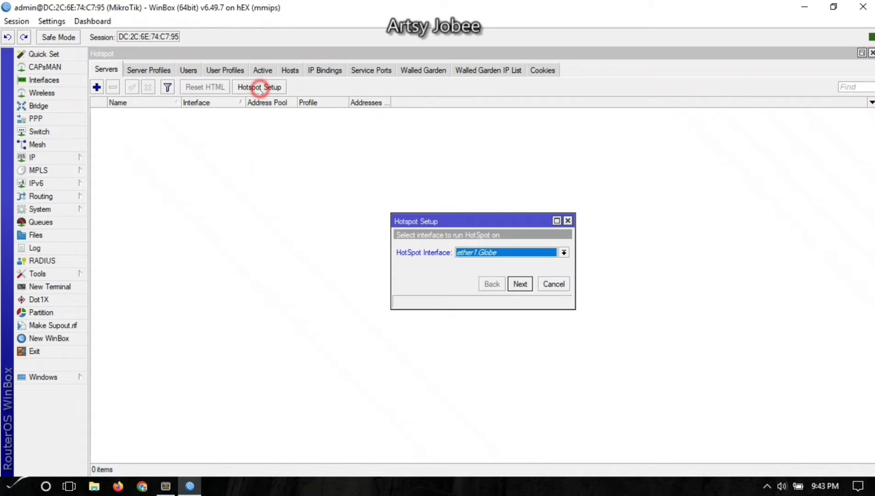
{"action": "left_click", "coordinate": [567, 221]}
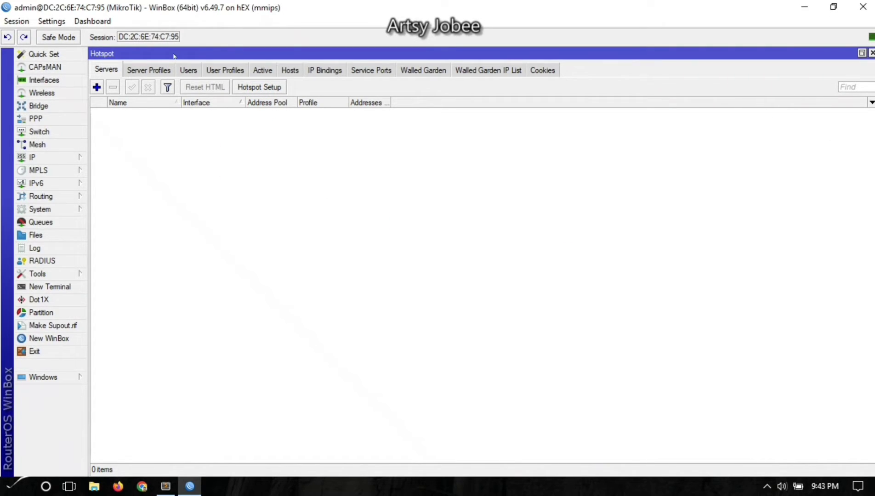
Add a new hotspot server, keeping its name server1.
{"action": "left_click", "coordinate": [155, 137]}
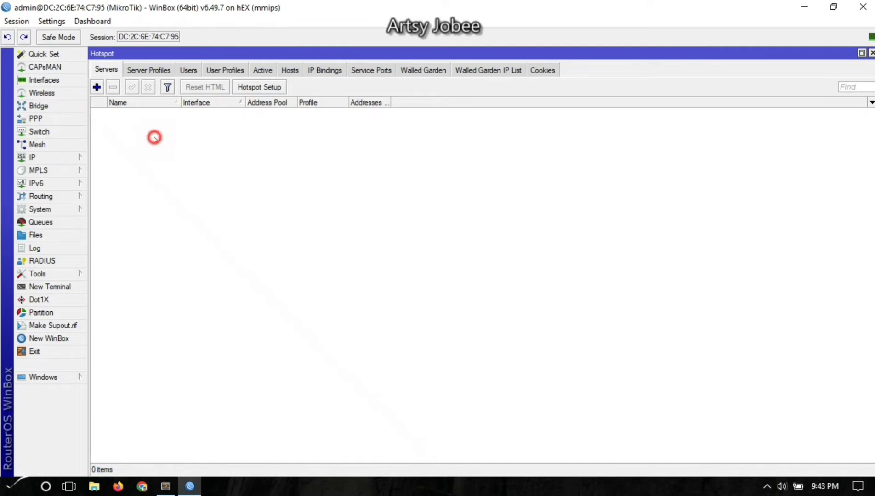
{"action": "left_click", "coordinate": [97, 87]}
{"action": "left_click", "coordinate": [441, 189]}
{"action": "double_click", "coordinate": [451, 189]}
{"action": "left_click_drag", "start_coordinate": [430, 179], "coordinate": [354, 136]}
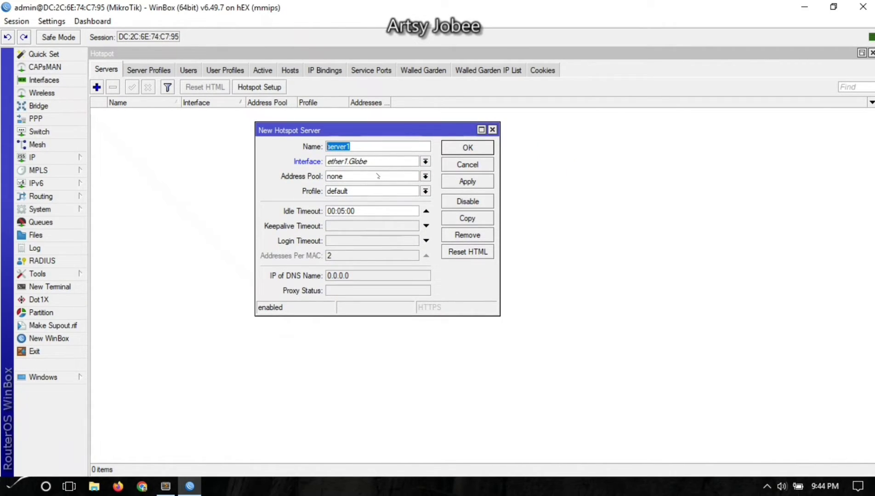
{"action": "left_click", "coordinate": [373, 147]}
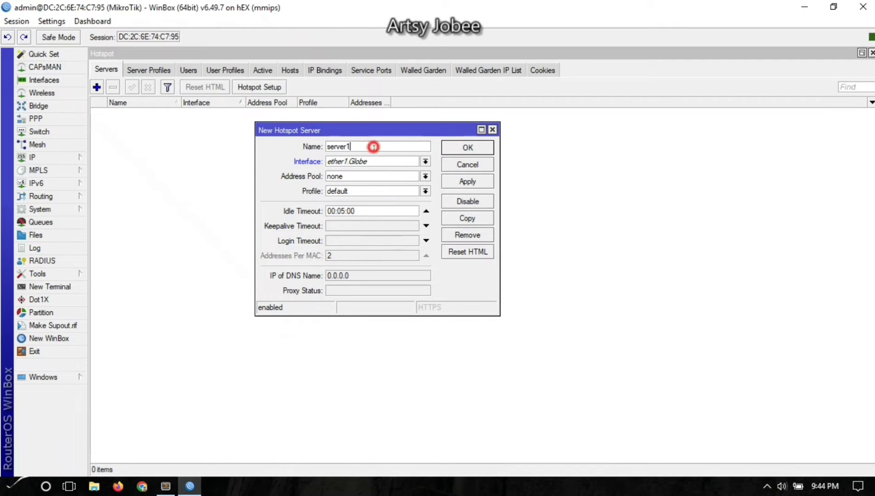
{"action": "left_click", "coordinate": [360, 148]}
{"action": "double_click", "coordinate": [360, 147]}
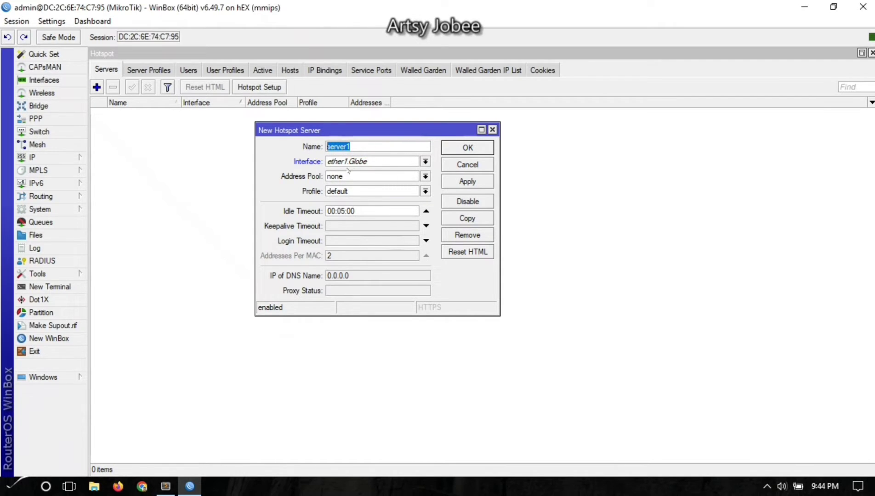
Set interface bridge1.Hotspot, pool pool1.Hotspot, profile default, 1 address per MAC, and save.
{"action": "left_click", "coordinate": [374, 165]}
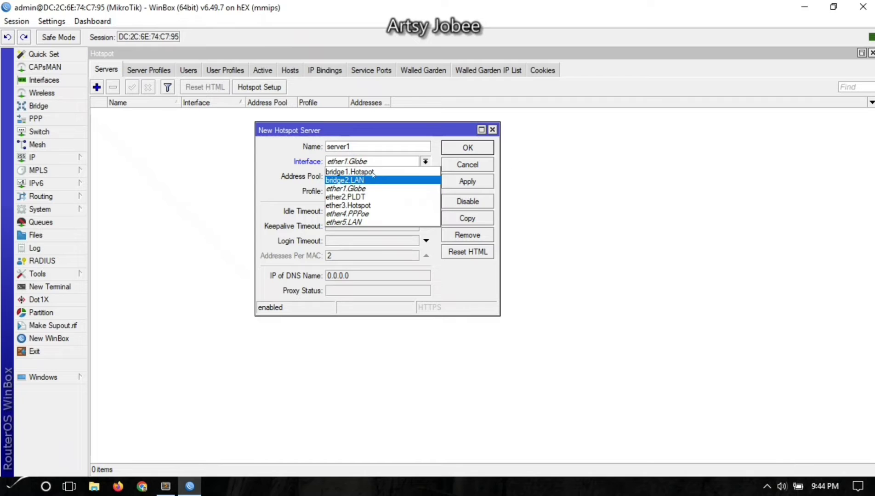
{"action": "left_click", "coordinate": [373, 172]}
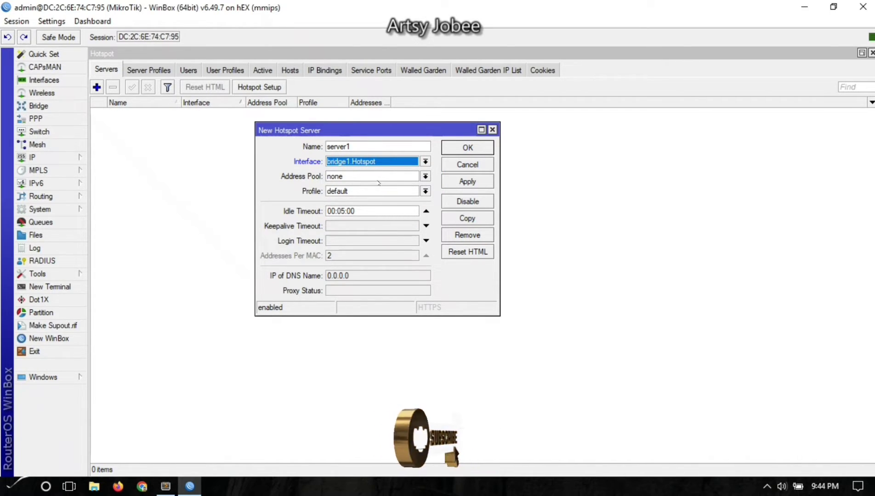
{"action": "left_click", "coordinate": [376, 177]}
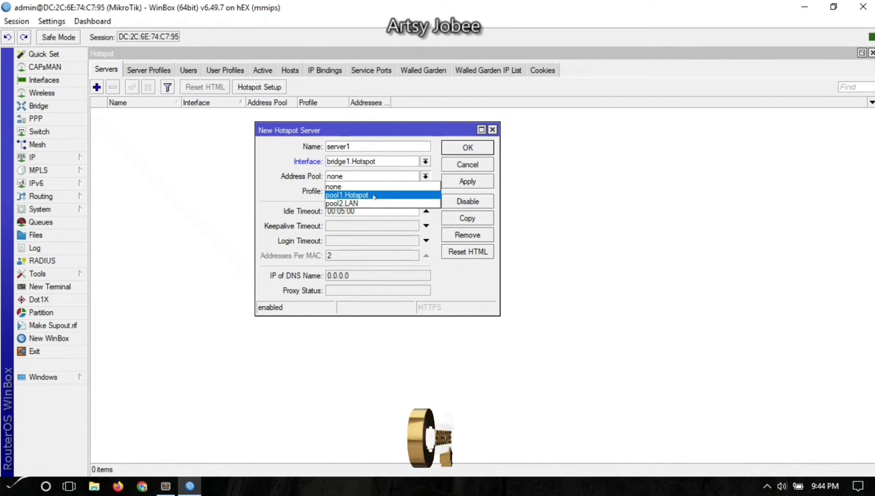
{"action": "left_click", "coordinate": [374, 195]}
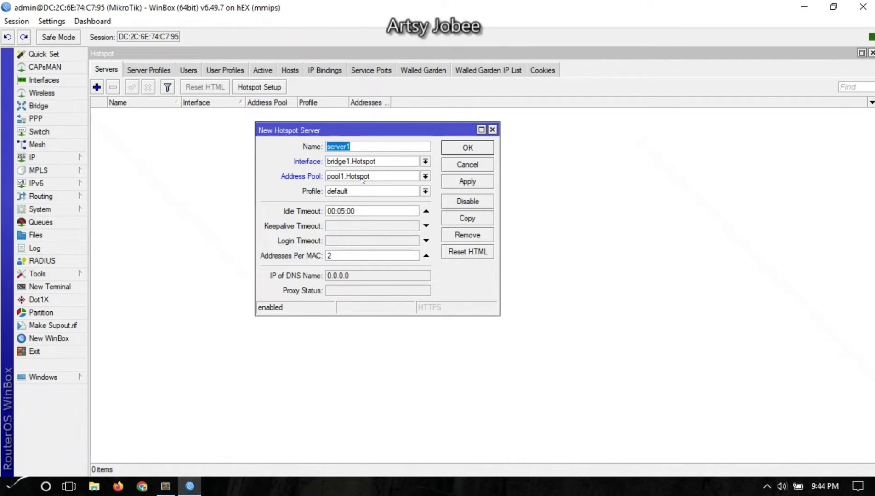
{"action": "left_click", "coordinate": [363, 180]}
{"action": "left_click", "coordinate": [358, 196]}
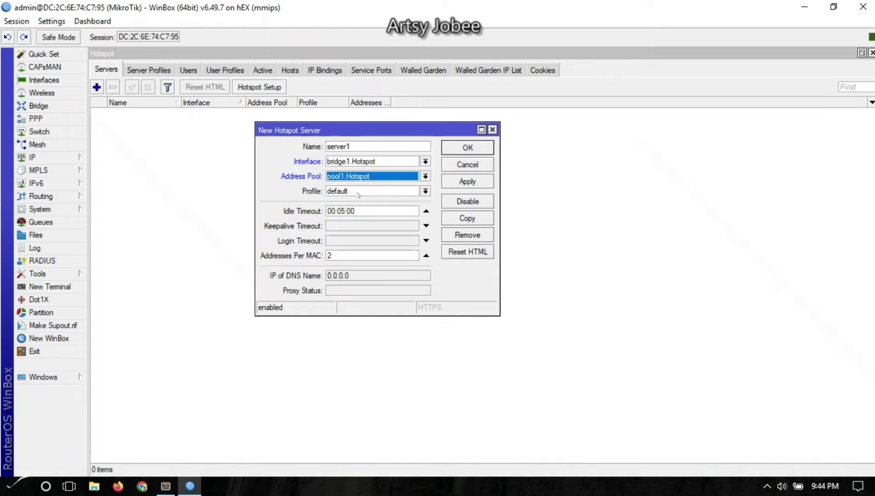
{"action": "left_click", "coordinate": [359, 195]}
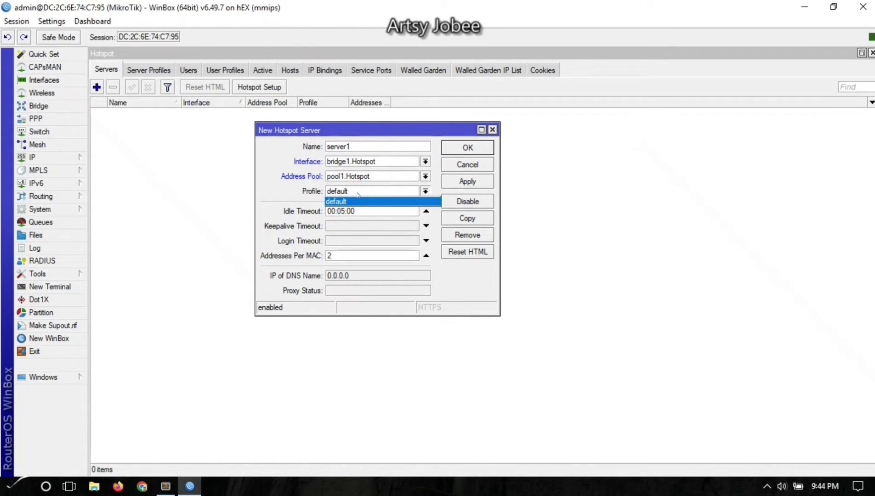
{"action": "left_click", "coordinate": [358, 195]}
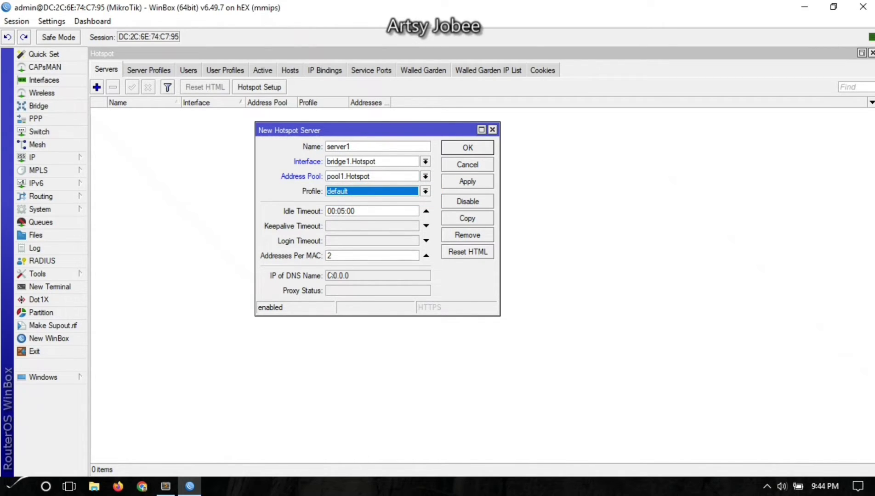
{"action": "left_click", "coordinate": [338, 256]}
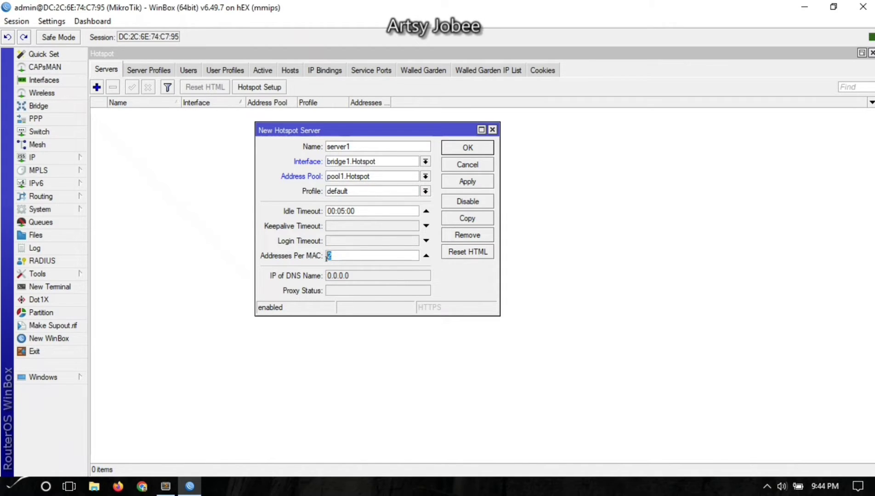
{"action": "type", "text": "1"}
{"action": "left_click", "coordinate": [458, 183]}
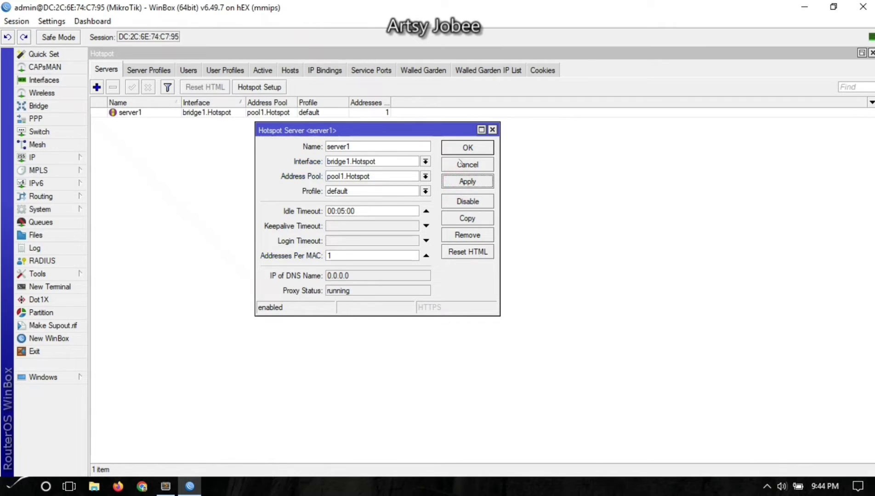
{"action": "left_click", "coordinate": [457, 148]}
Open the default server profile, check its HTML Directory flash/hotspot, and bring up Files.
{"action": "left_click", "coordinate": [168, 70]}
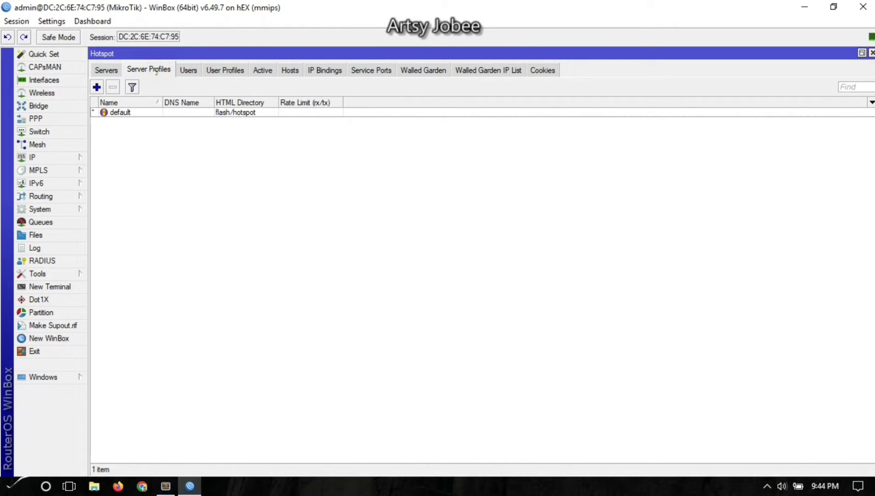
{"action": "double_click", "coordinate": [195, 111]}
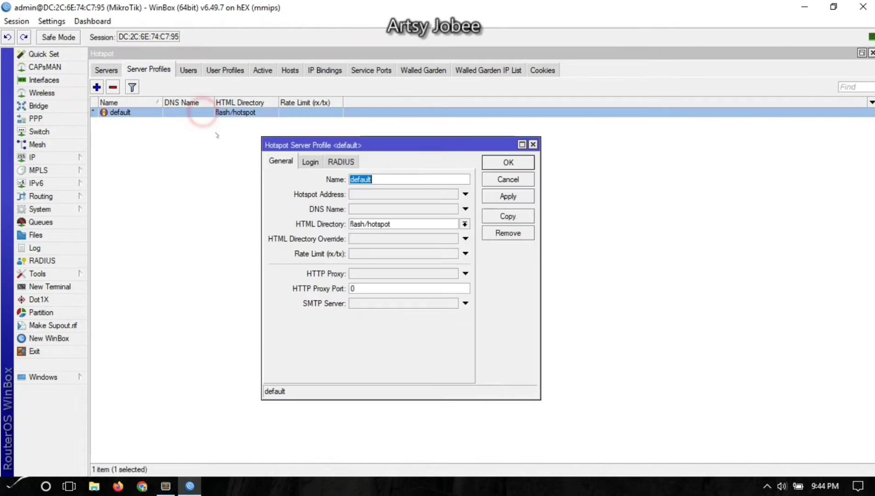
{"action": "left_click_drag", "start_coordinate": [391, 223], "coordinate": [352, 226]}
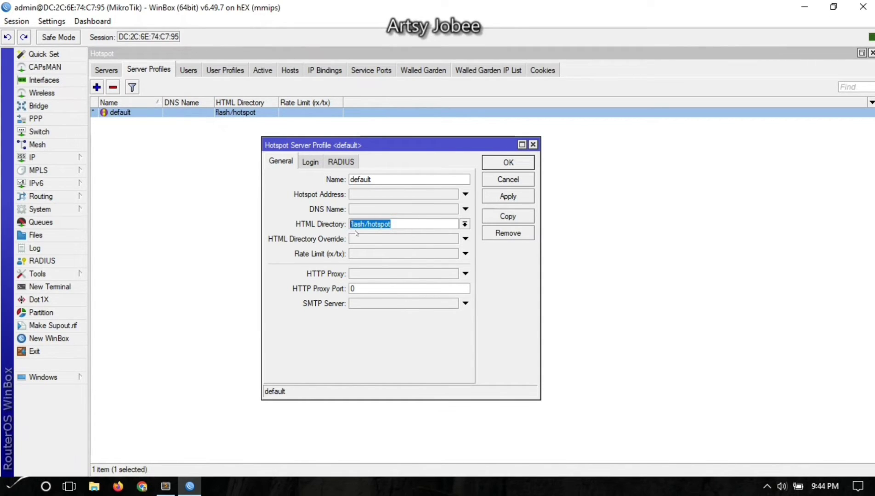
{"action": "left_click", "coordinate": [370, 222]}
{"action": "left_click", "coordinate": [400, 224]}
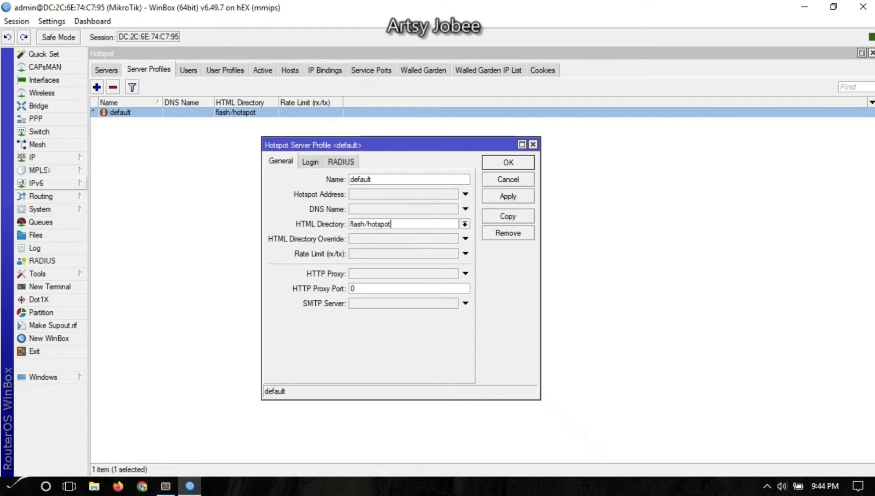
{"action": "double_click", "coordinate": [365, 225]}
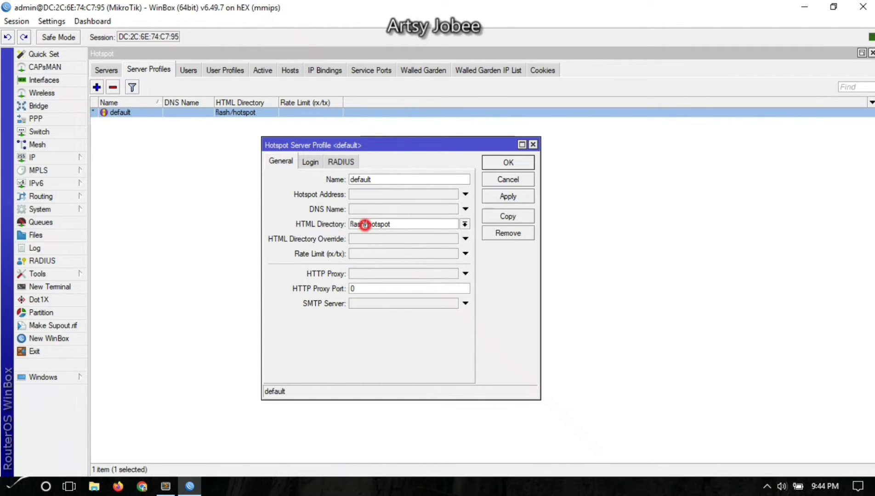
{"action": "double_click", "coordinate": [403, 224]}
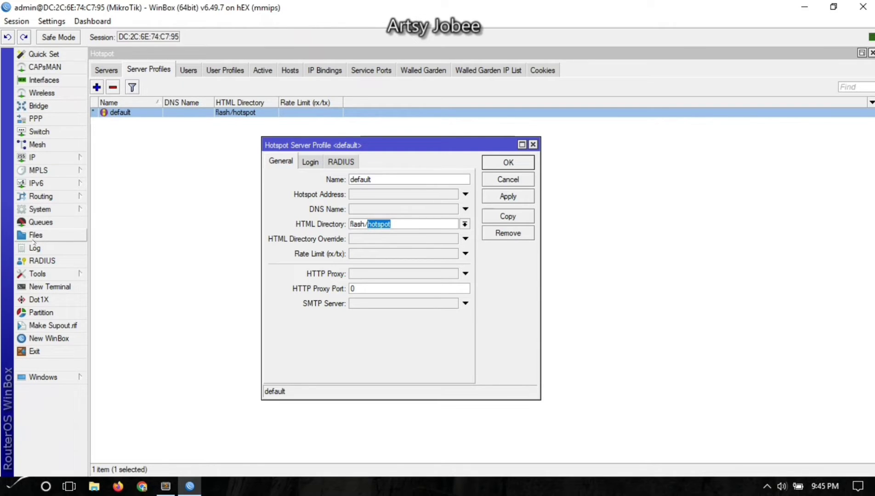
{"action": "left_click", "coordinate": [35, 236]}
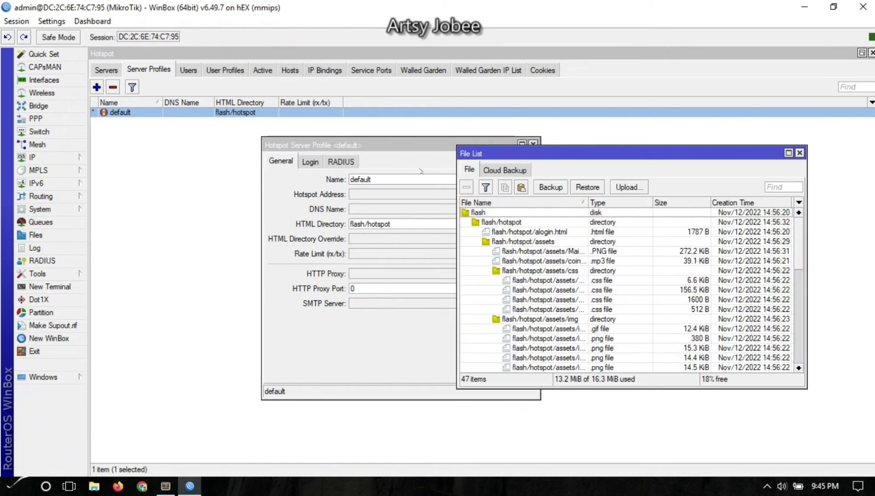
Select the flash/hotspot folder in the File List, then close the list.
{"action": "left_click_drag", "start_coordinate": [487, 156], "coordinate": [500, 121]}
{"action": "left_click", "coordinate": [504, 183]}
{"action": "left_click", "coordinate": [504, 184]}
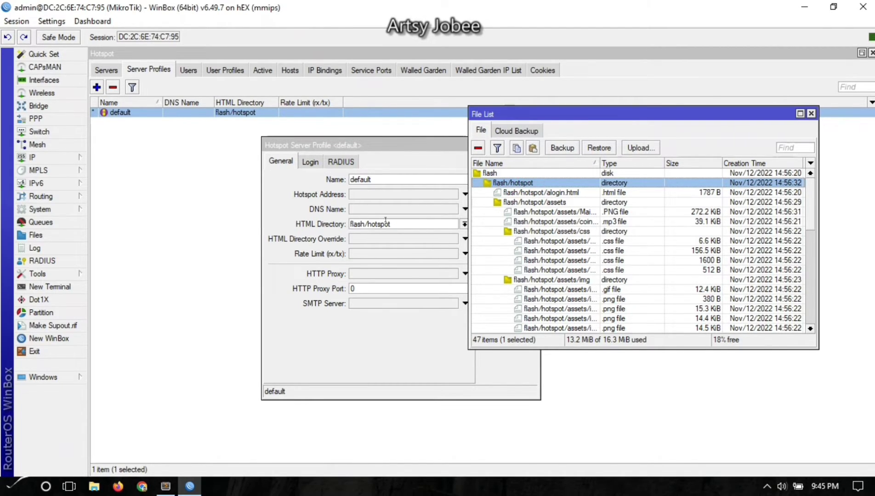
{"action": "left_click", "coordinate": [810, 113]}
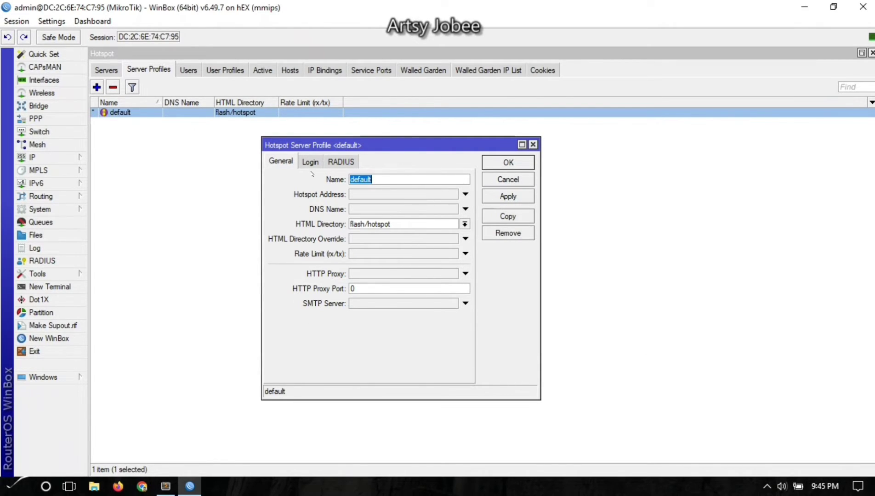
Choose flash/hotspot as the default profile's HTML Directory and view its Login settings.
{"action": "left_click_drag", "start_coordinate": [316, 145], "coordinate": [312, 134]}
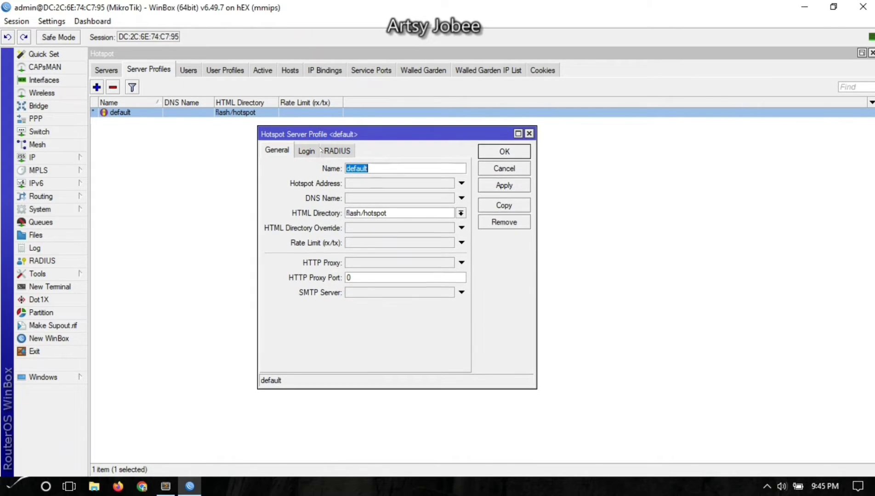
{"action": "left_click", "coordinate": [384, 168]}
{"action": "double_click", "coordinate": [401, 168]}
{"action": "left_click_drag", "start_coordinate": [342, 130], "coordinate": [316, 145]}
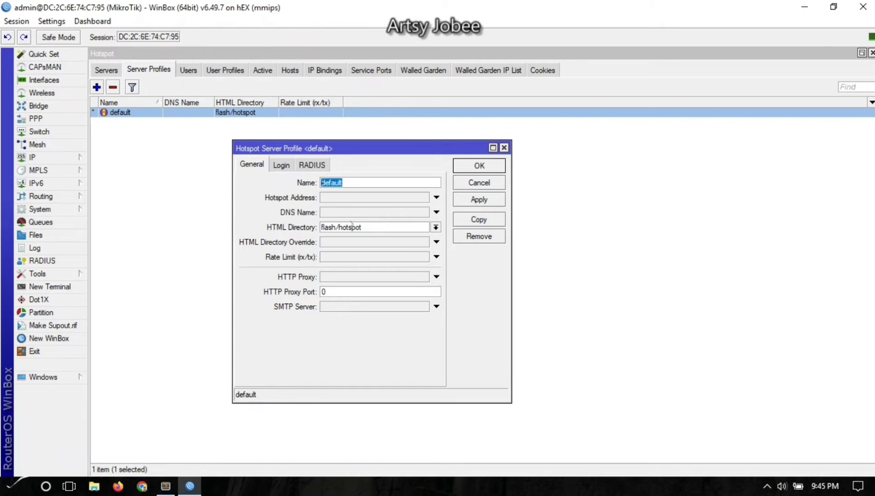
{"action": "left_click", "coordinate": [436, 227]}
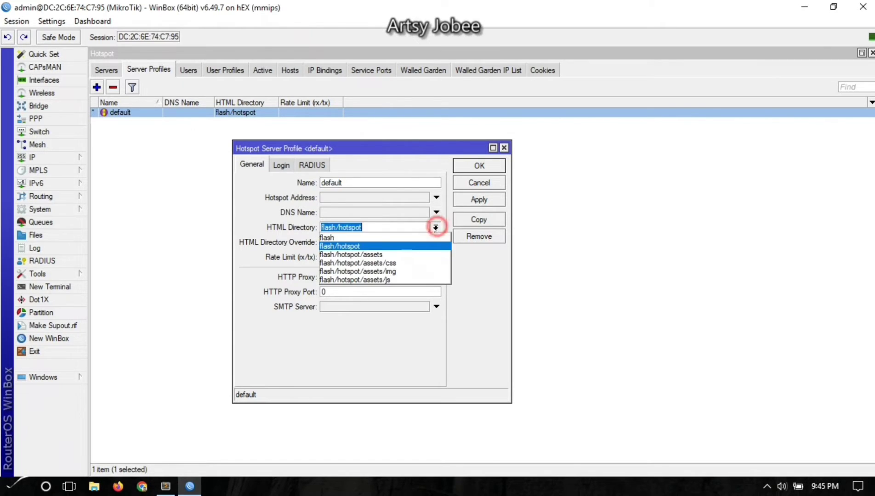
{"action": "left_click", "coordinate": [371, 248]}
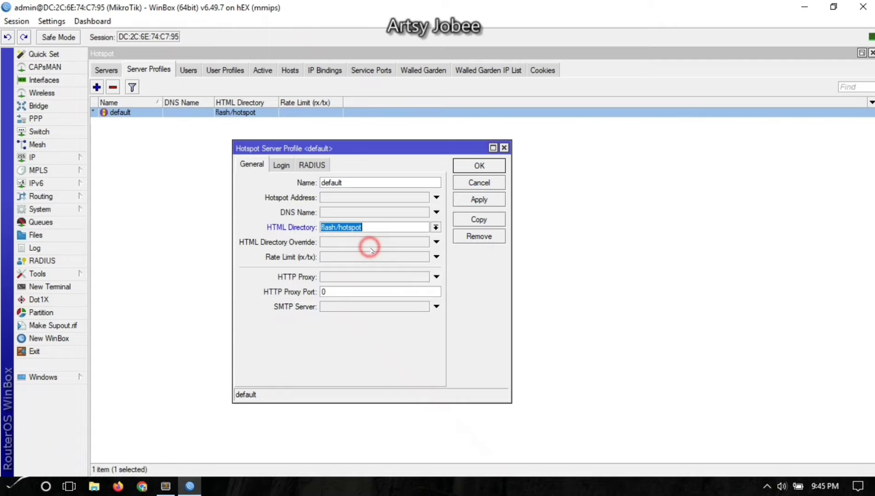
{"action": "left_click", "coordinate": [281, 165]}
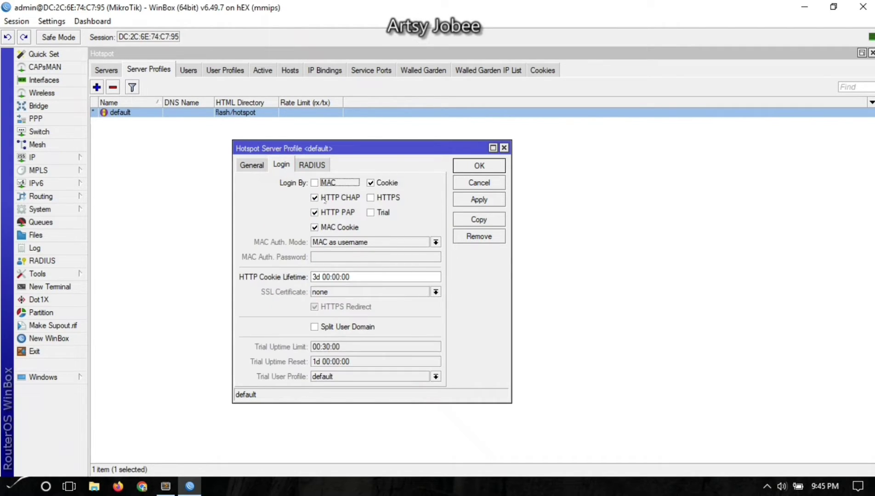
Re-toggle MAC Cookie and HTTP PAP, save the server profile, and add a new user profile.
{"action": "left_click", "coordinate": [314, 227]}
{"action": "left_click", "coordinate": [316, 212]}
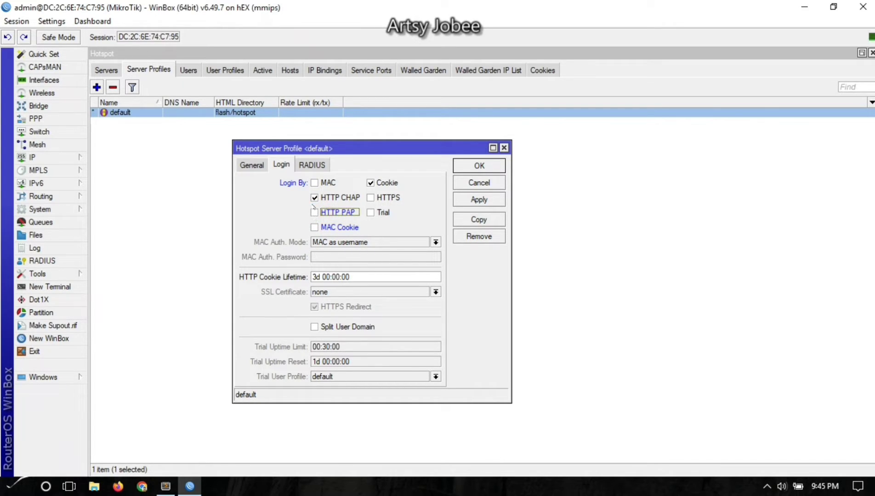
{"action": "left_click", "coordinate": [317, 213]}
{"action": "left_click", "coordinate": [315, 227]}
{"action": "left_click", "coordinate": [478, 200]}
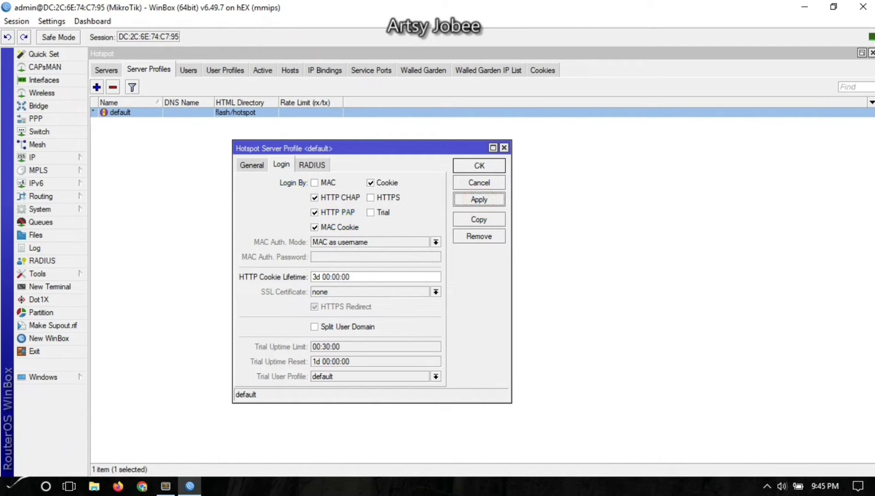
{"action": "left_click", "coordinate": [479, 166]}
{"action": "left_click", "coordinate": [211, 73]}
{"action": "left_click", "coordinate": [97, 87]}
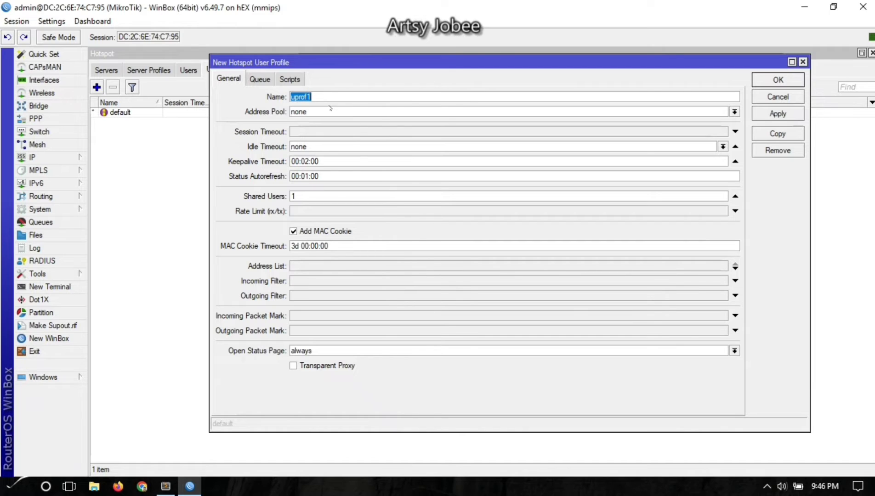
Name the new user profile and assign address pool pool1.Hotspot.
{"action": "type", "text": "Jobert"}
{"action": "left_click", "coordinate": [330, 111]}
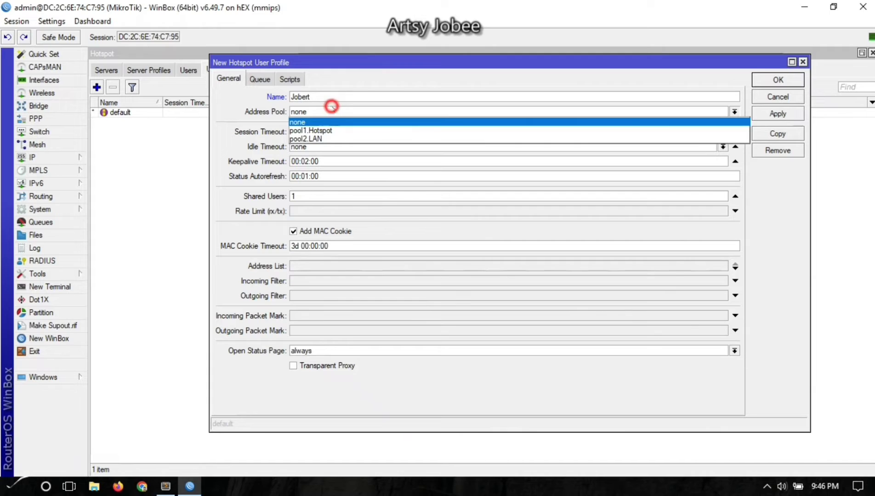
{"action": "left_click", "coordinate": [338, 129]}
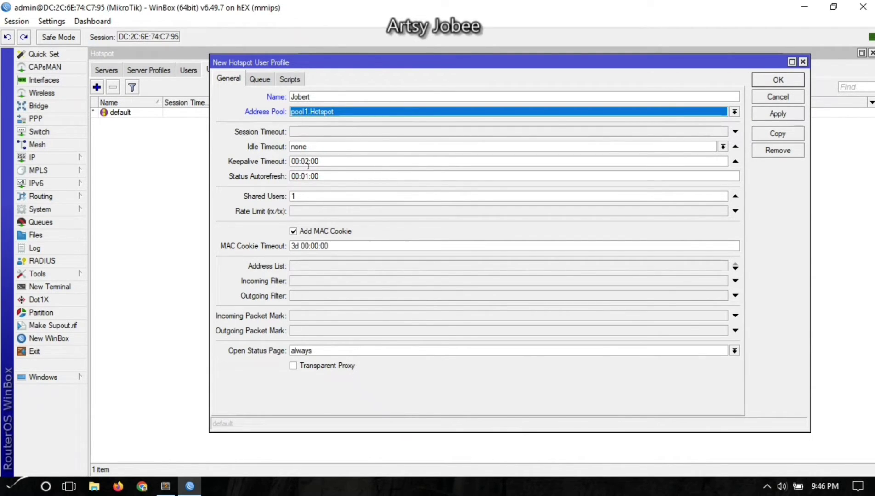
{"action": "left_click", "coordinate": [307, 164]}
{"action": "left_click", "coordinate": [323, 175]}
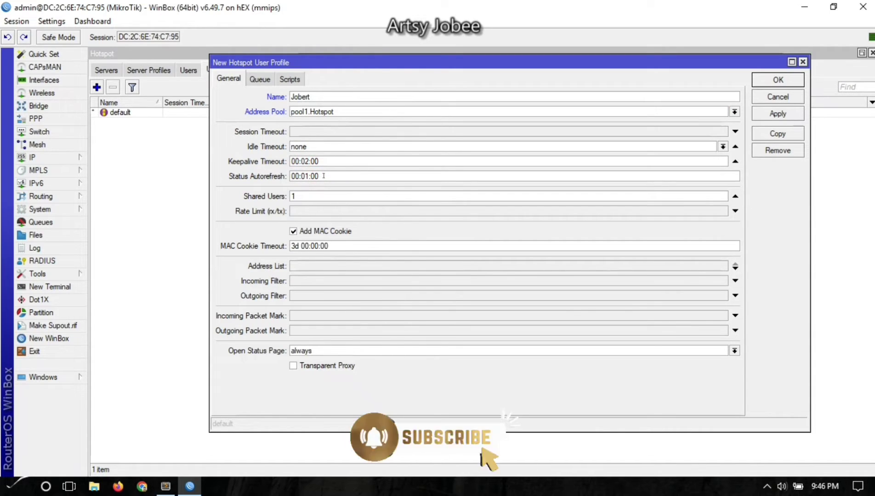
{"action": "double_click", "coordinate": [303, 197]}
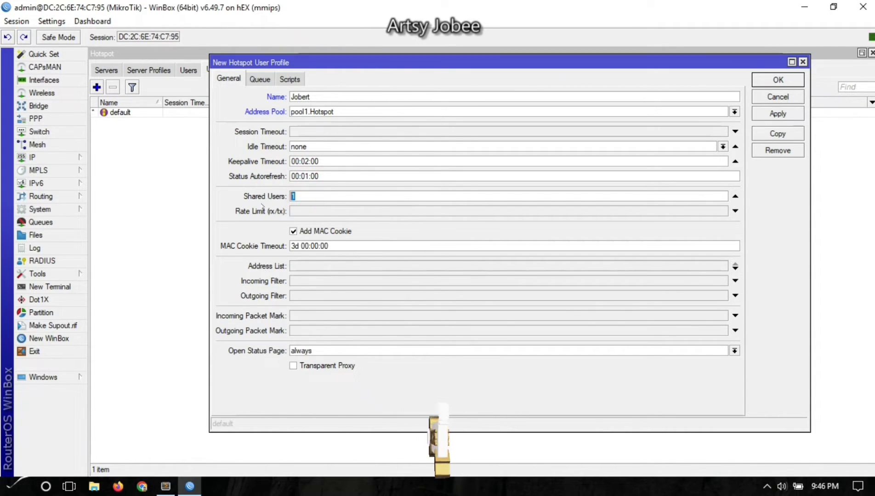
{"action": "double_click", "coordinate": [303, 196]}
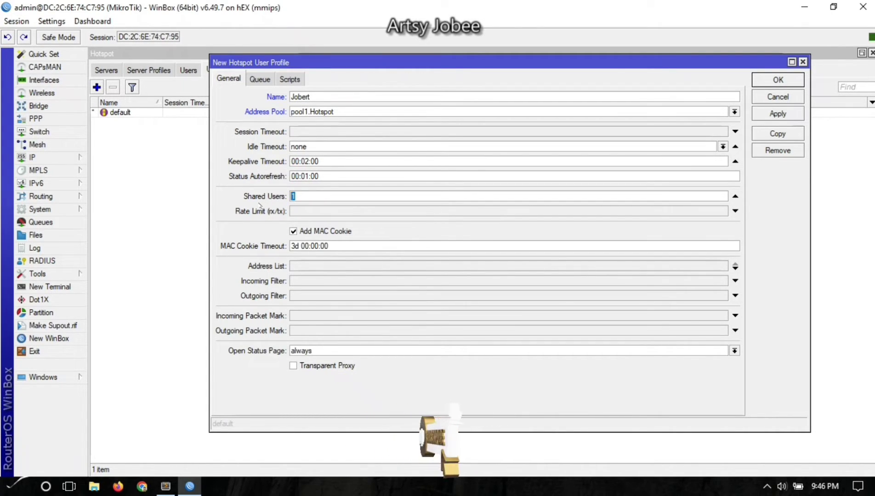
{"action": "left_click", "coordinate": [303, 198]}
{"action": "double_click", "coordinate": [308, 202]}
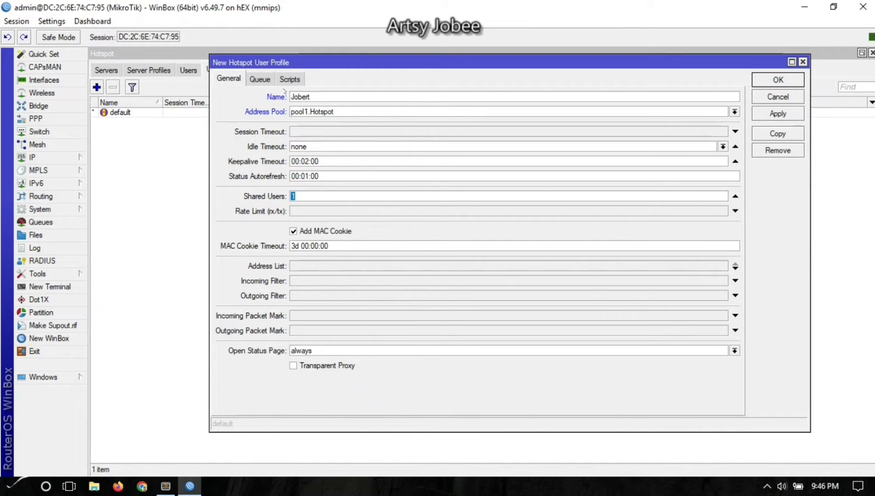
Look over the profile's Queue and Scripts settings, then return to General.
{"action": "left_click", "coordinate": [259, 79]}
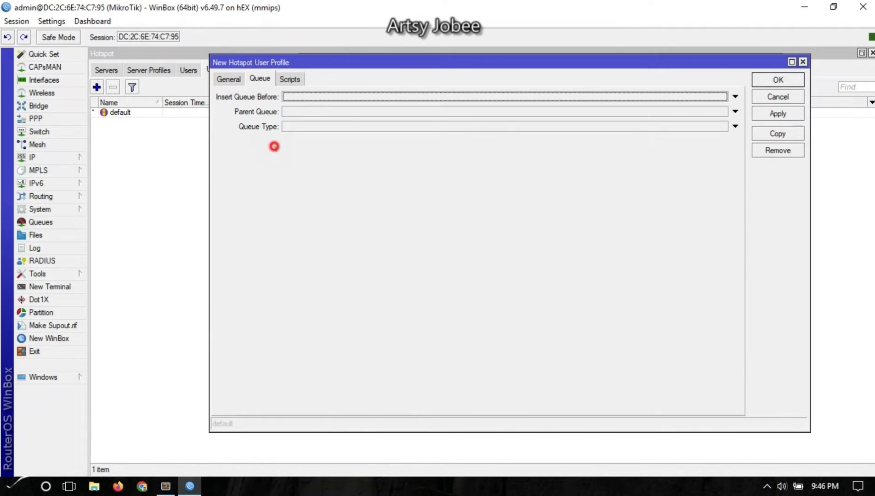
{"action": "left_click", "coordinate": [288, 79]}
{"action": "left_click", "coordinate": [304, 163]}
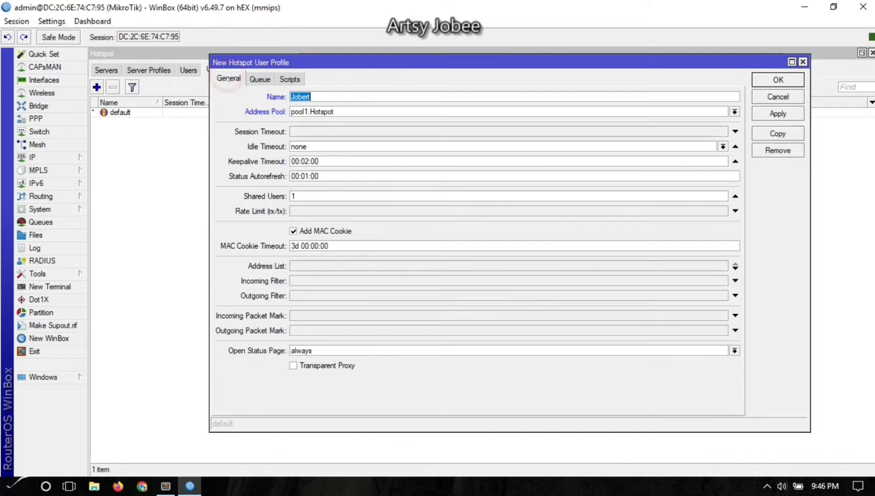
{"action": "left_click", "coordinate": [228, 79]}
{"action": "left_click", "coordinate": [264, 210]}
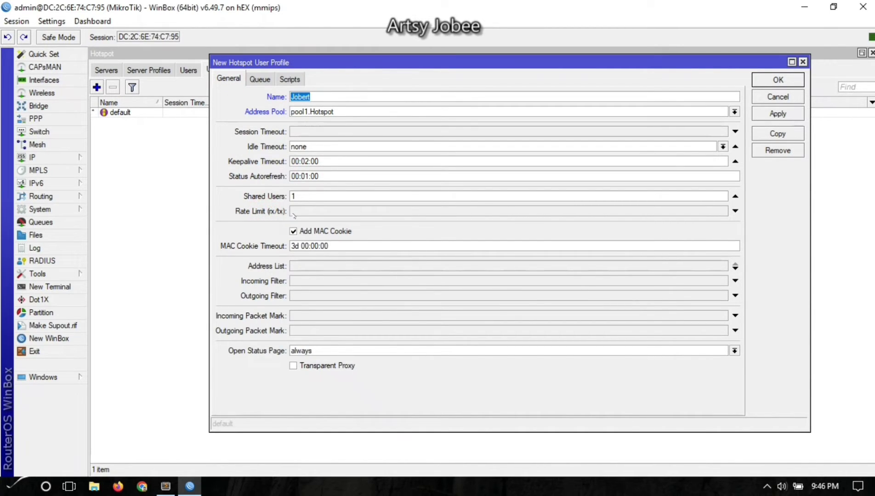
{"action": "left_click_drag", "start_coordinate": [313, 63], "coordinate": [269, 67]}
Set the profile's Rate Limit to 5M/5M and save it.
{"action": "left_click", "coordinate": [277, 217]}
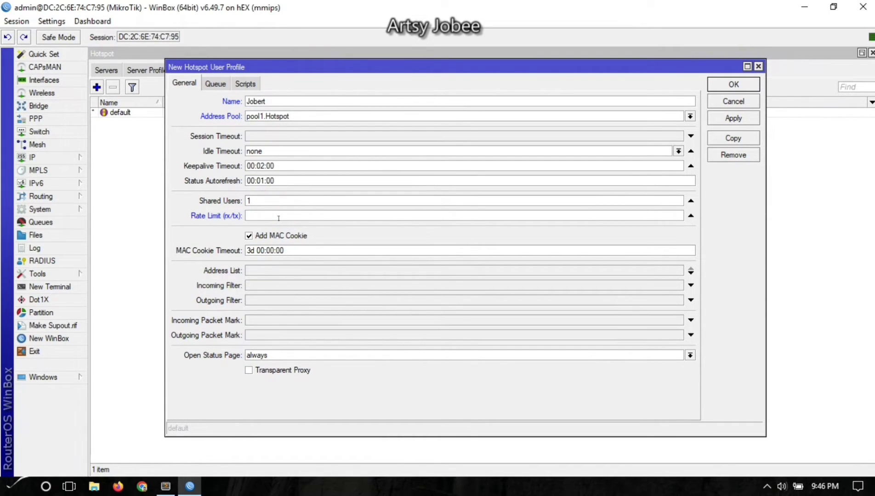
{"action": "type", "text": "5"}
{"action": "double_click", "coordinate": [269, 216]}
{"action": "key", "text": "End"}
{"action": "type", "text": "M/5M"}
{"action": "key", "text": "BackSpace"}
{"action": "key", "text": "BackSpace"}
{"action": "type", "text": "5M"}
{"action": "left_click", "coordinate": [733, 119]}
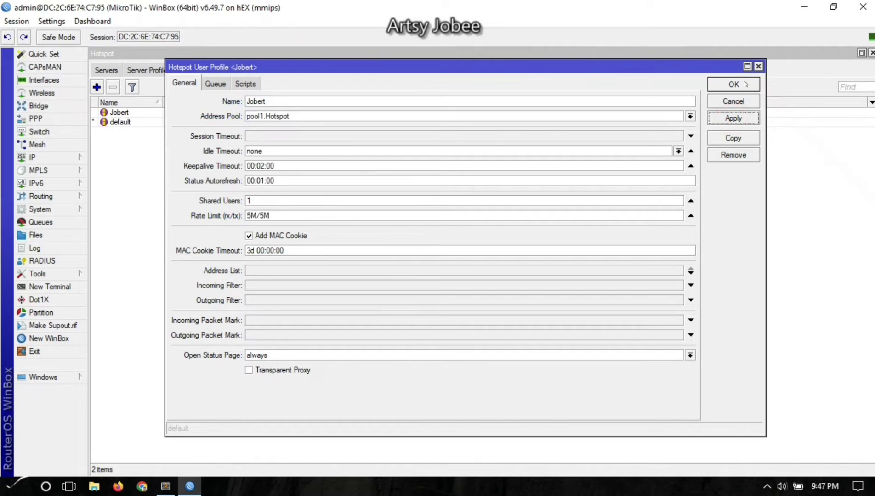
{"action": "left_click", "coordinate": [734, 84]}
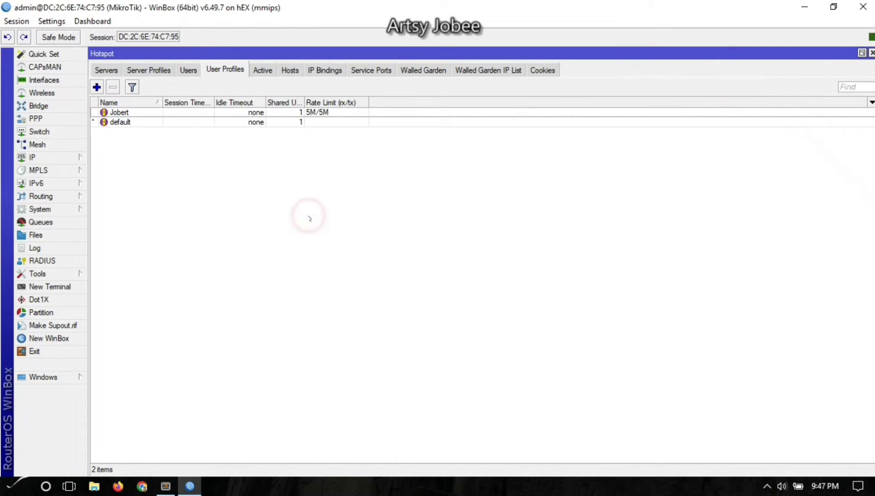
Start a new simple queue named Hotspot_Traffic targeting bridge1.Hotspot.
{"action": "left_click", "coordinate": [48, 225]}
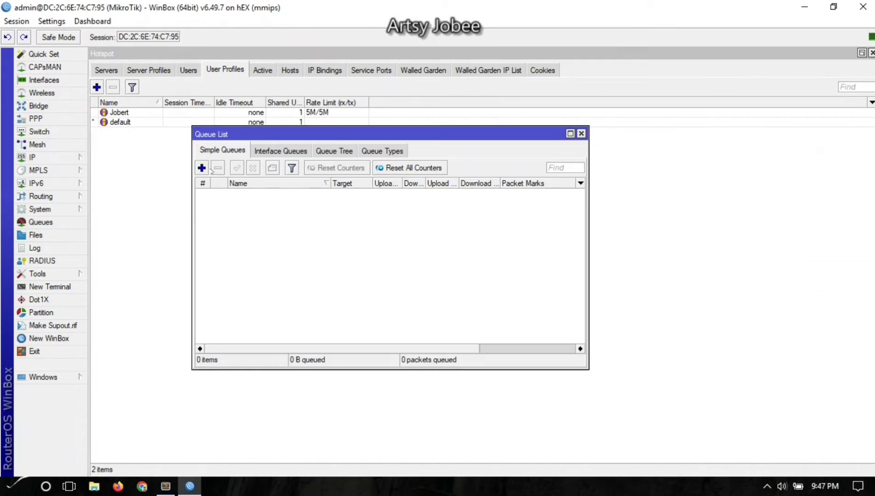
{"action": "left_click", "coordinate": [201, 168]}
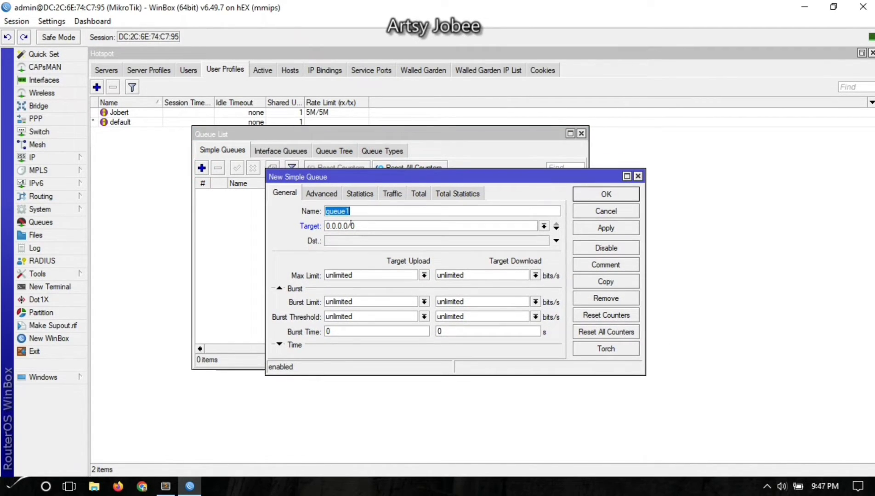
{"action": "type", "text": "Hotspot_Traffic"}
{"action": "left_click", "coordinate": [543, 226]}
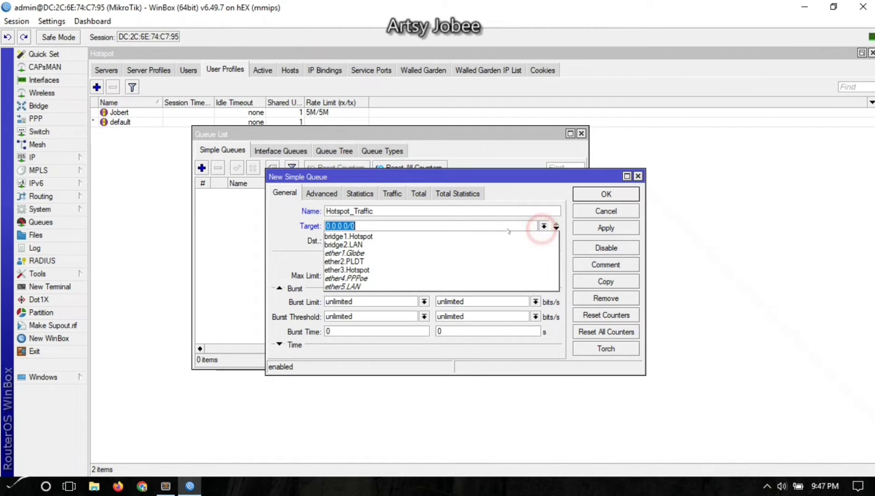
{"action": "left_click", "coordinate": [455, 238]}
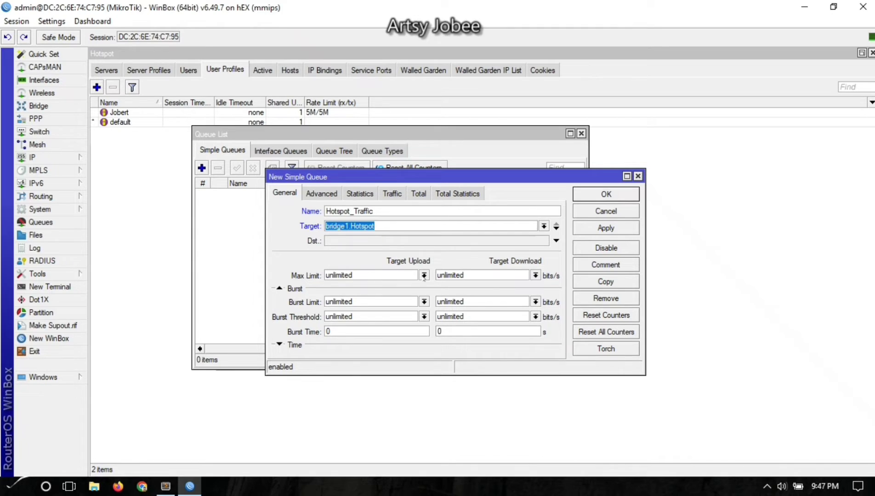
{"action": "left_click_drag", "start_coordinate": [440, 177], "coordinate": [499, 149]}
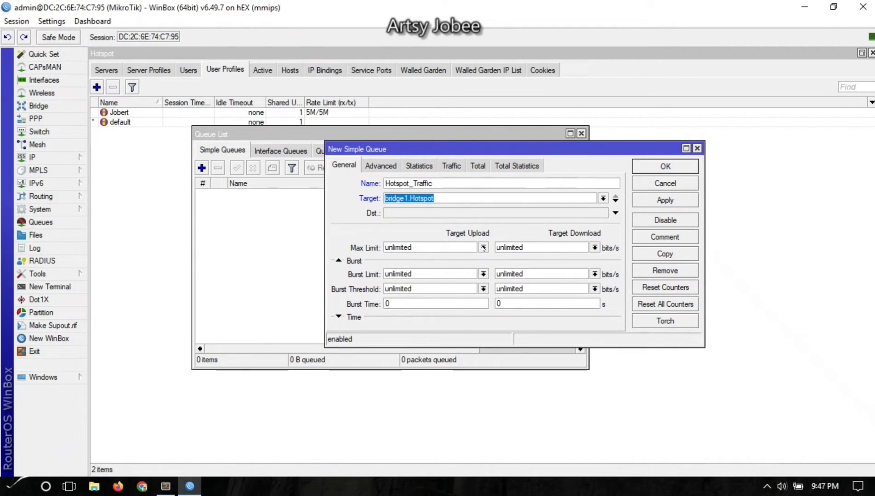
Set upload and download Max Limit and Limit At all to 10M.
{"action": "left_click", "coordinate": [483, 248]}
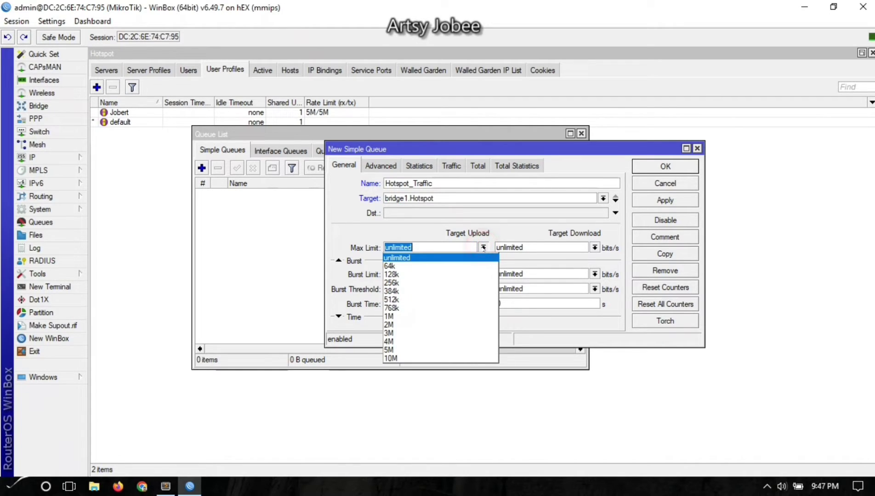
{"action": "left_click", "coordinate": [428, 357]}
{"action": "left_click", "coordinate": [595, 247]}
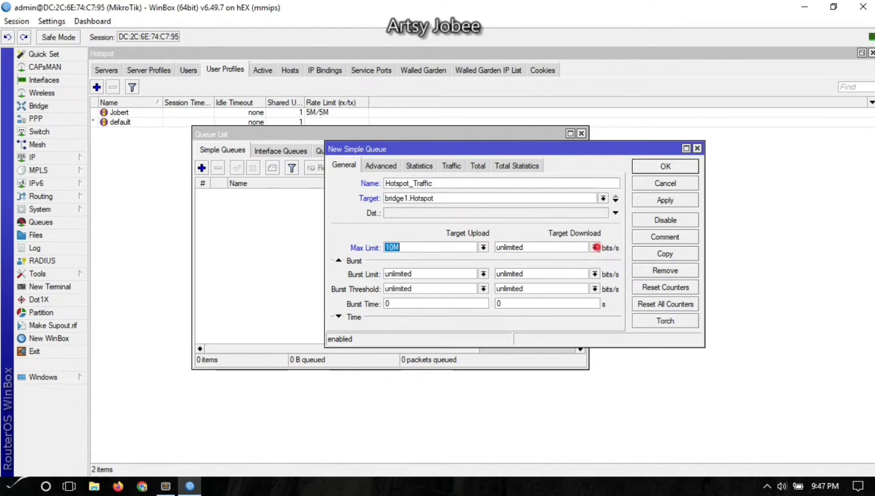
{"action": "left_click", "coordinate": [502, 358]}
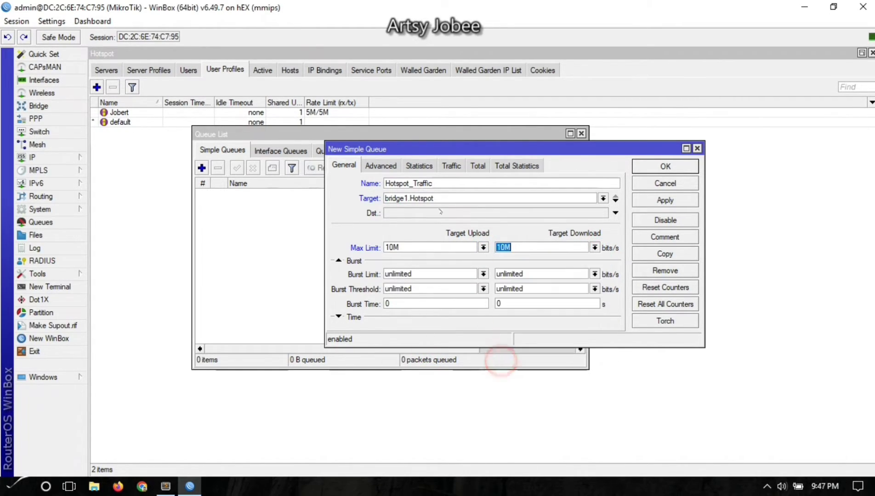
{"action": "left_click", "coordinate": [381, 165]}
{"action": "left_click", "coordinate": [481, 218]}
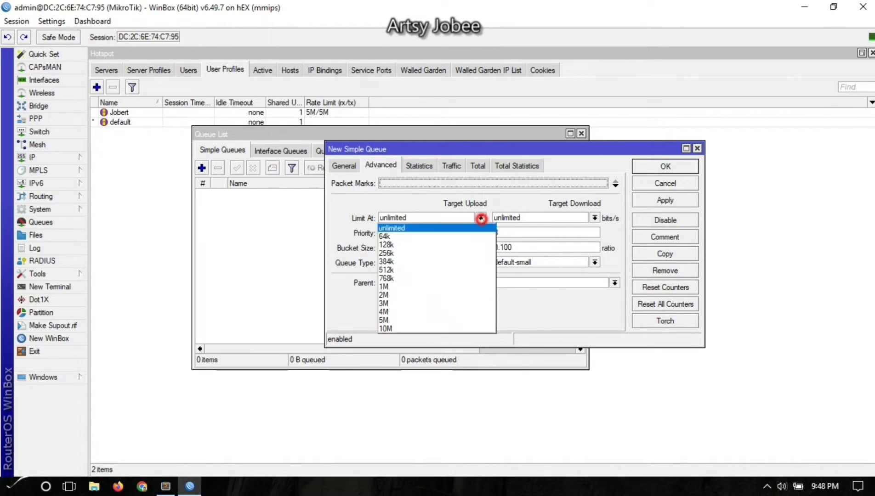
{"action": "left_click", "coordinate": [390, 327]}
{"action": "left_click", "coordinate": [594, 217]}
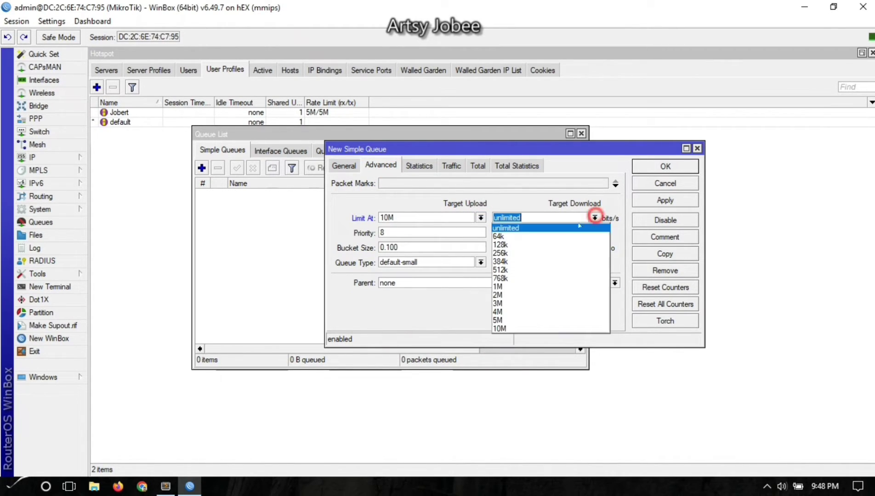
{"action": "left_click", "coordinate": [501, 325]}
Leave the queue without a parent and save Hotspot_Traffic.
{"action": "left_click", "coordinate": [416, 232]}
{"action": "double_click", "coordinate": [508, 233]}
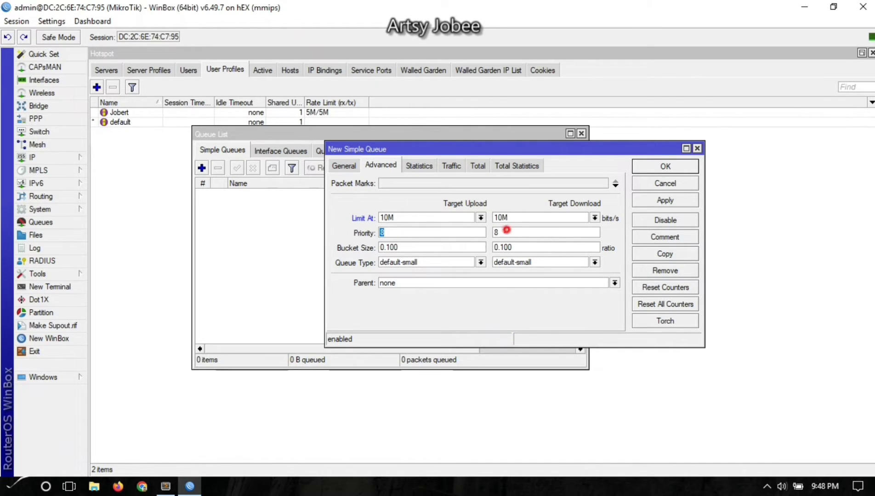
{"action": "left_click", "coordinate": [350, 166]}
{"action": "left_click", "coordinate": [381, 167]}
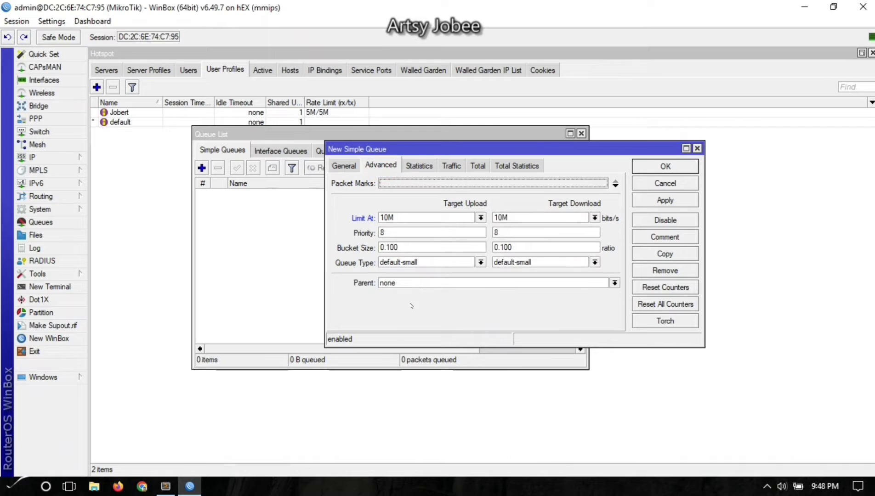
{"action": "left_click", "coordinate": [410, 283]}
{"action": "left_click", "coordinate": [348, 281]}
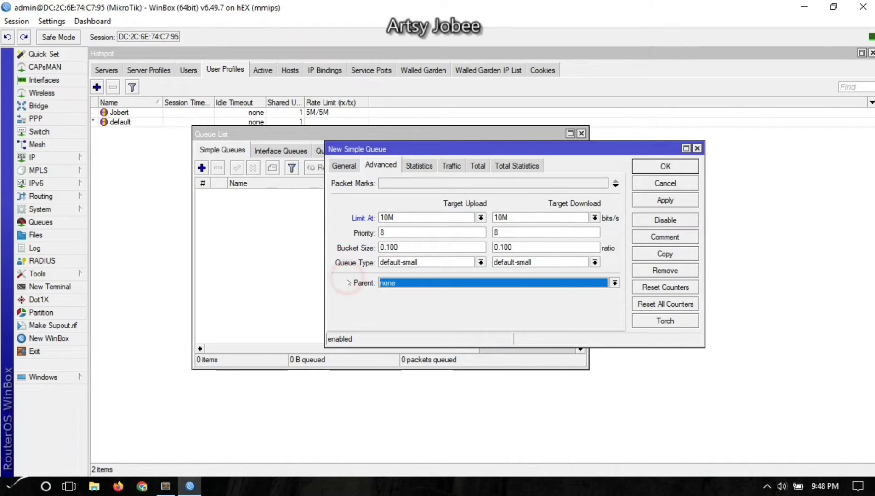
{"action": "left_click_drag", "start_coordinate": [390, 151], "coordinate": [305, 229]}
{"action": "left_click", "coordinate": [277, 225]}
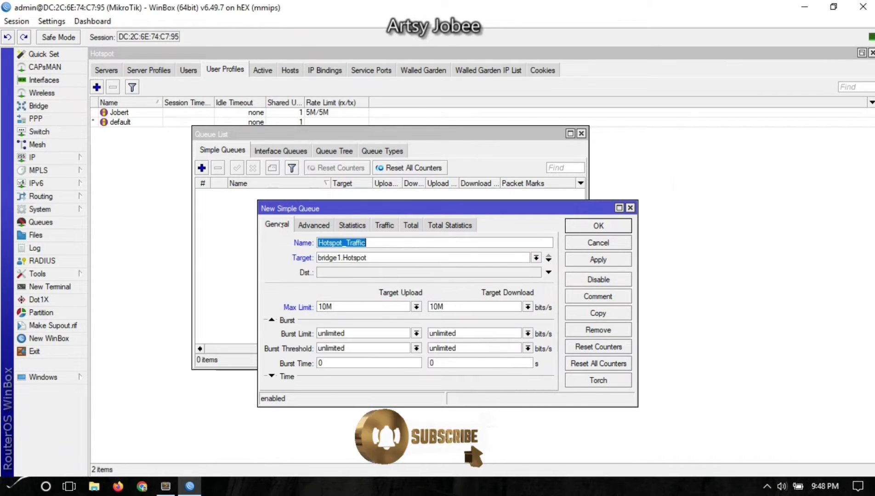
{"action": "left_click", "coordinate": [596, 260]}
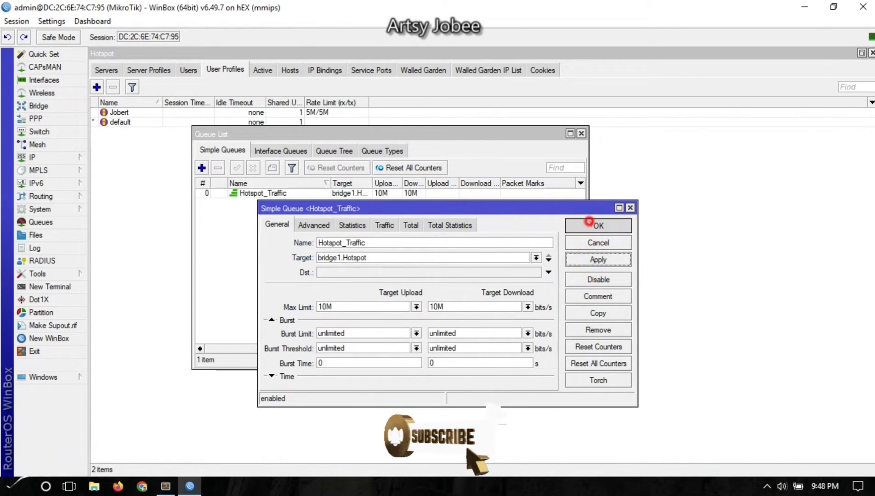
{"action": "left_click", "coordinate": [598, 226]}
Widen the Queue List's Target column and clear the Hotspot_Traffic selection.
{"action": "left_click", "coordinate": [288, 193]}
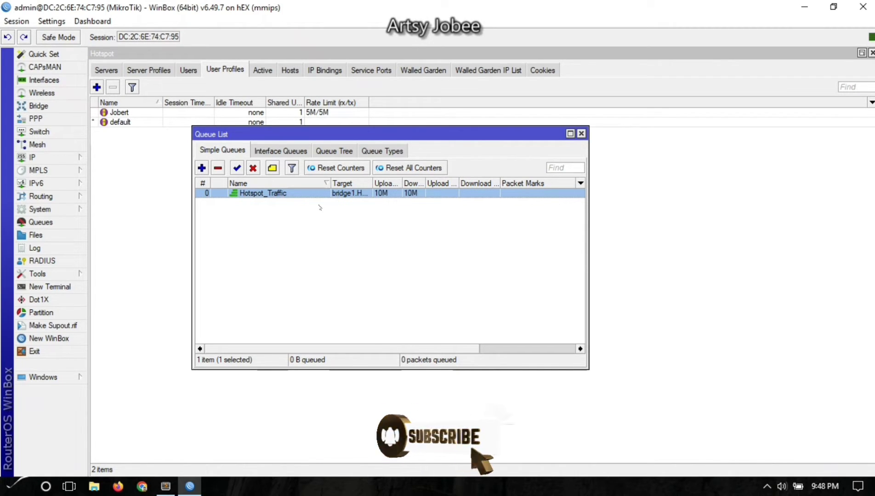
{"action": "left_click_drag", "start_coordinate": [370, 183], "coordinate": [414, 183]}
{"action": "left_click", "coordinate": [361, 265]}
{"action": "left_click", "coordinate": [271, 315]}
Open IP > Hotspot, move the Queue List aside, and show the Users list.
{"action": "left_click", "coordinate": [36, 156]}
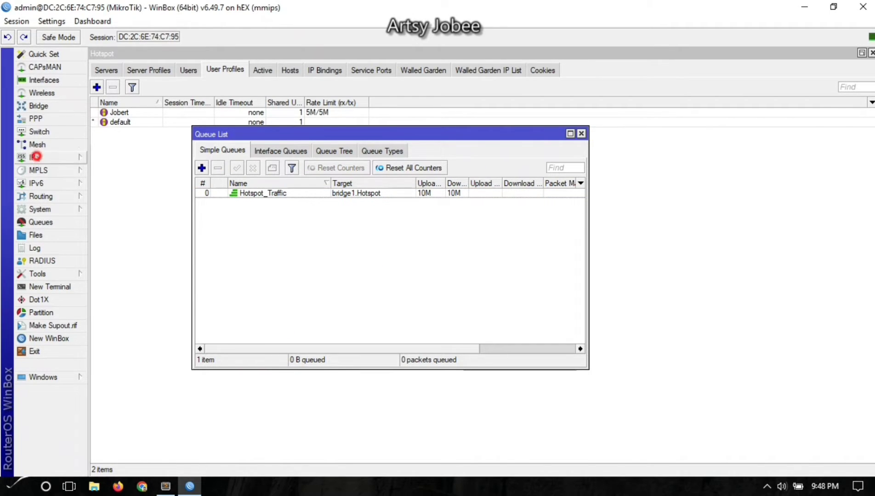
{"action": "left_click", "coordinate": [105, 262]}
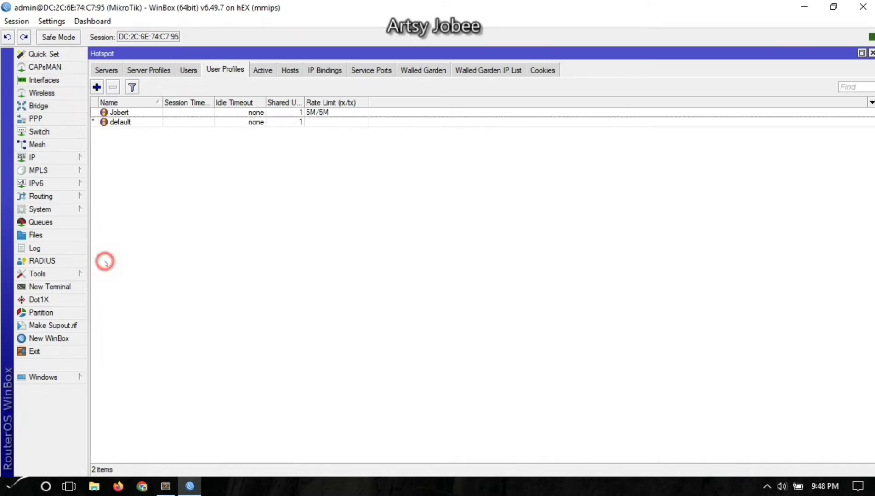
{"action": "left_click", "coordinate": [216, 187]}
{"action": "left_click", "coordinate": [180, 112]}
{"action": "left_click", "coordinate": [41, 222]}
{"action": "left_click", "coordinate": [232, 248]}
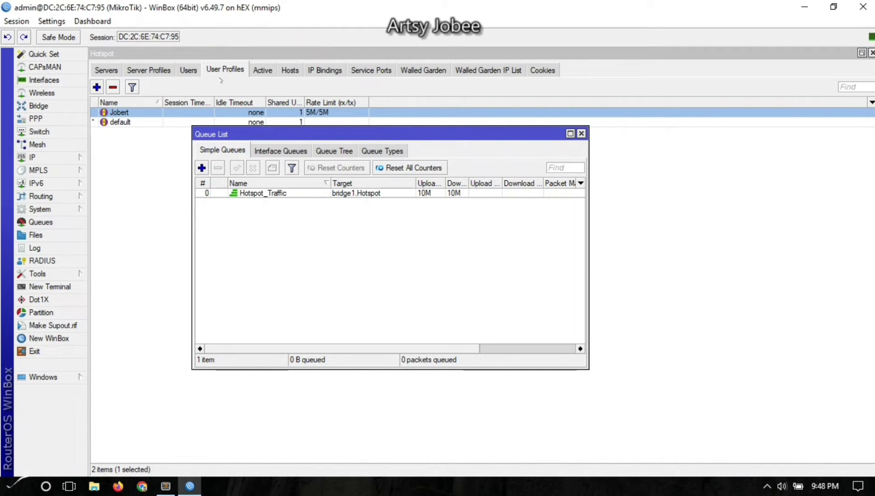
{"action": "left_click_drag", "start_coordinate": [234, 135], "coordinate": [238, 193]}
{"action": "left_click", "coordinate": [191, 140]}
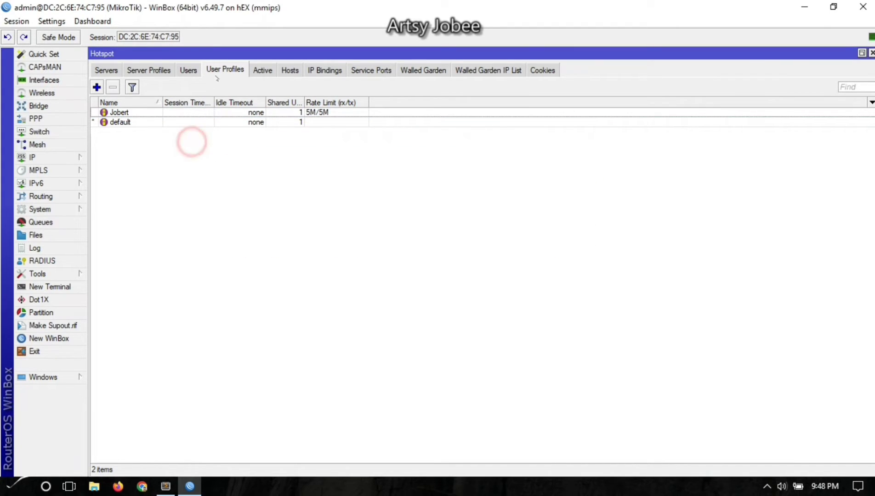
{"action": "left_click", "coordinate": [188, 71]}
{"action": "left_click", "coordinate": [166, 170]}
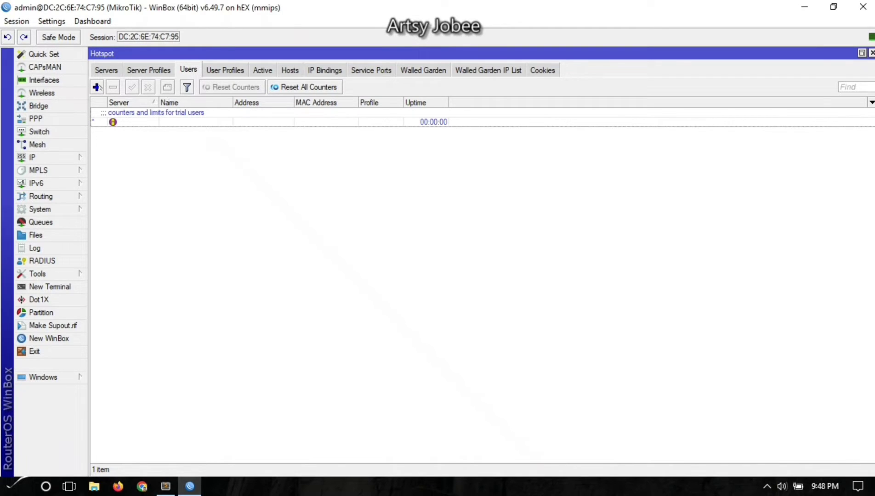
Start a new hotspot user, then check the server1 entry and the hotspot server profiles.
{"action": "left_click", "coordinate": [97, 87]}
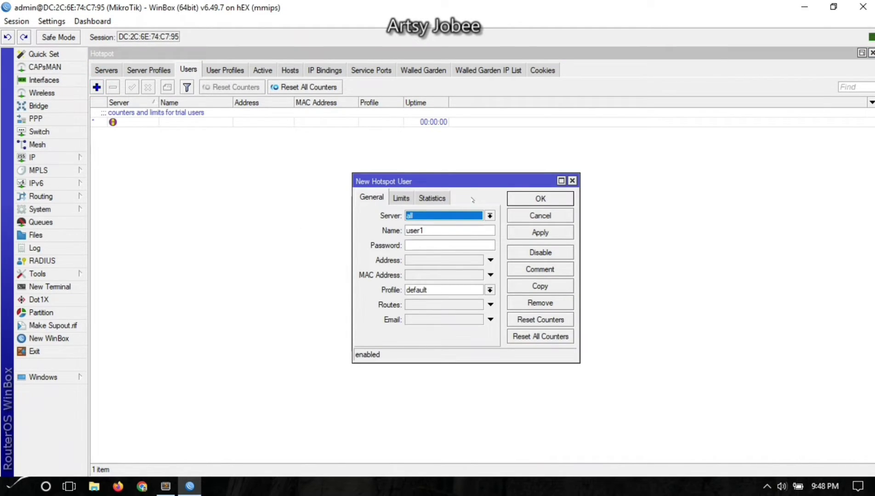
{"action": "left_click_drag", "start_coordinate": [460, 184], "coordinate": [408, 193]}
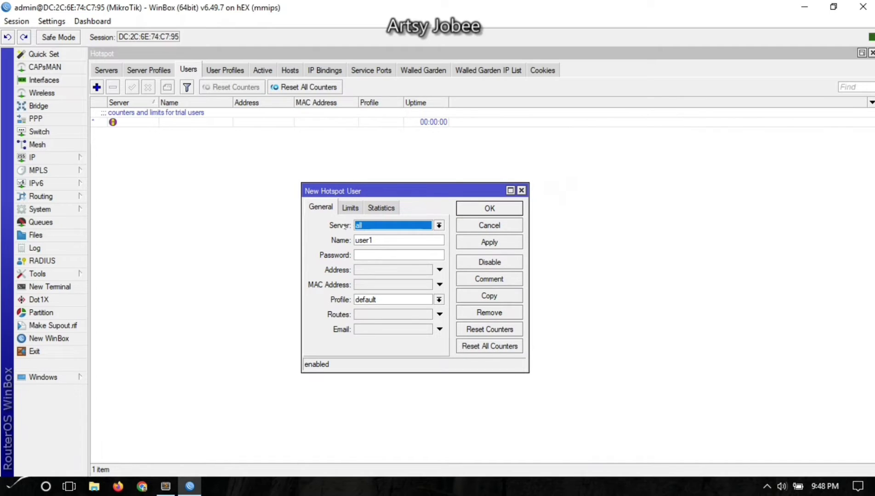
{"action": "left_click", "coordinate": [369, 227]}
{"action": "left_click", "coordinate": [368, 234]}
{"action": "left_click", "coordinate": [105, 69]}
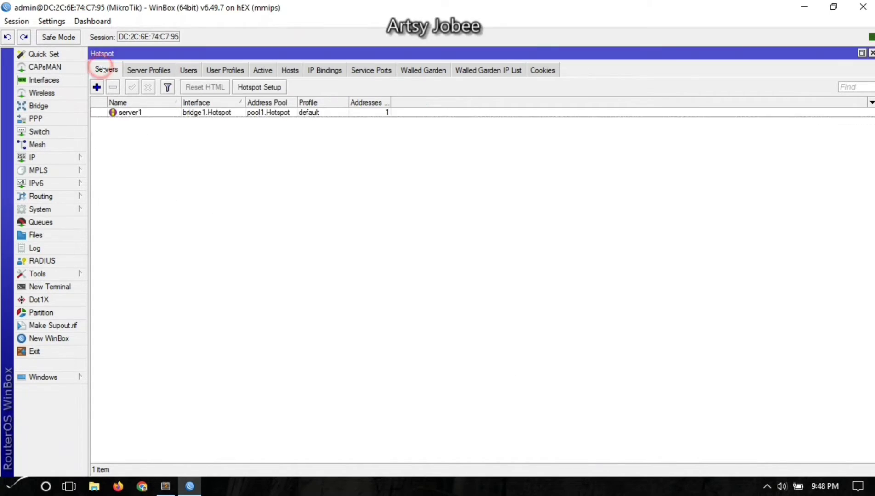
{"action": "left_click", "coordinate": [136, 115]}
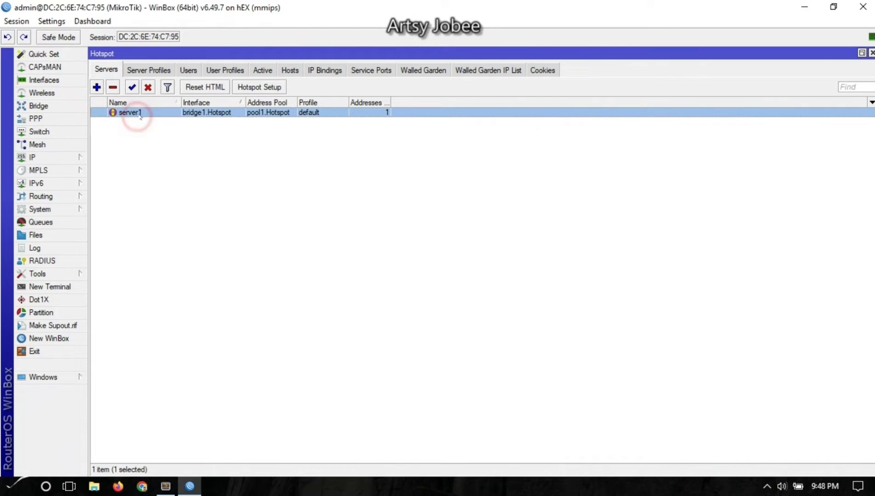
{"action": "left_click", "coordinate": [158, 70]}
{"action": "left_click", "coordinate": [186, 70]}
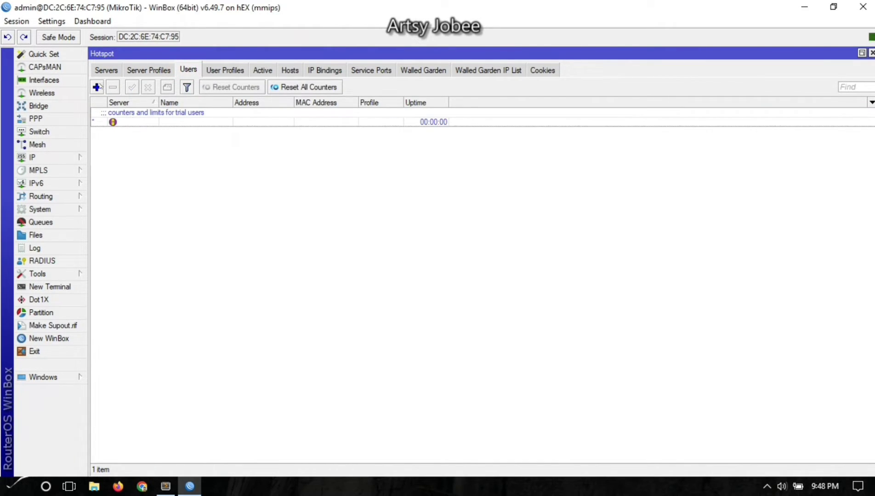
Add a new hotspot user on server1 and give it a lowercase test login name.
{"action": "left_click", "coordinate": [98, 87]}
{"action": "left_click", "coordinate": [424, 215]}
{"action": "left_click", "coordinate": [424, 216]}
{"action": "left_click", "coordinate": [424, 216]}
{"action": "left_click", "coordinate": [429, 231]}
{"action": "double_click", "coordinate": [429, 231]}
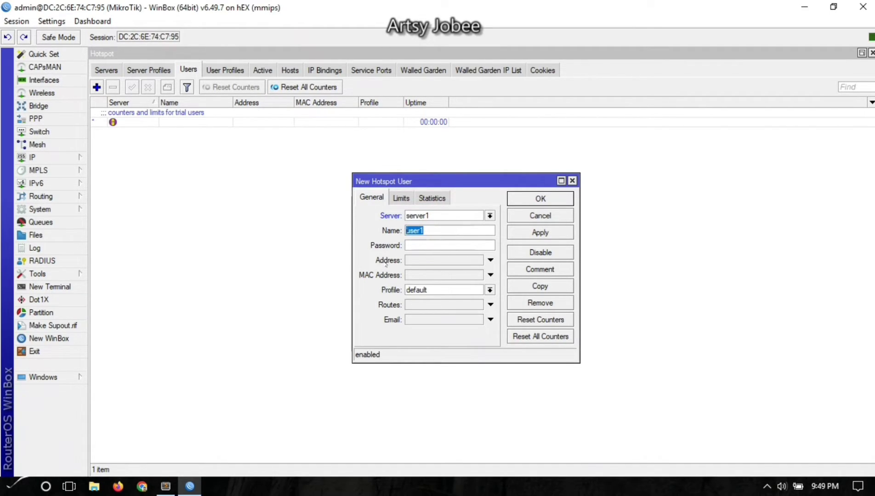
{"action": "type", "text": "Jobert"}
{"action": "left_click", "coordinate": [413, 249]}
{"action": "left_click", "coordinate": [412, 231]}
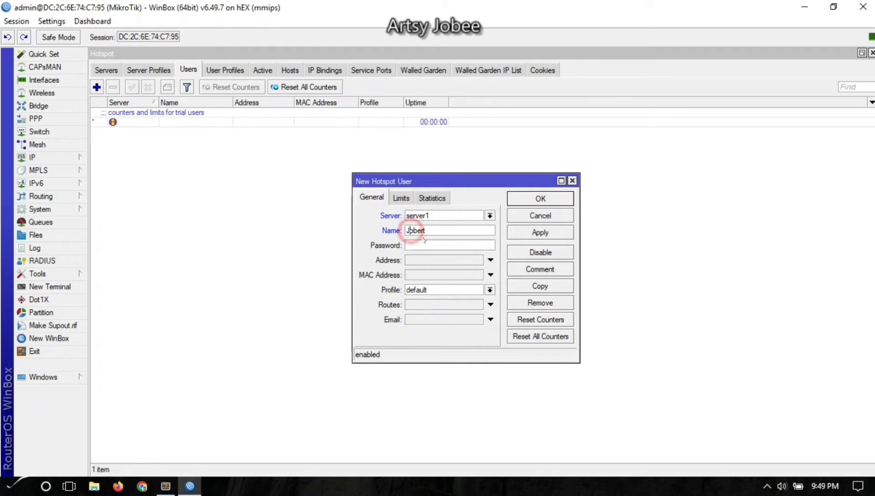
{"action": "key", "text": "BackSpace"}
{"action": "type", "text": "j"}
{"action": "left_click", "coordinate": [436, 244]}
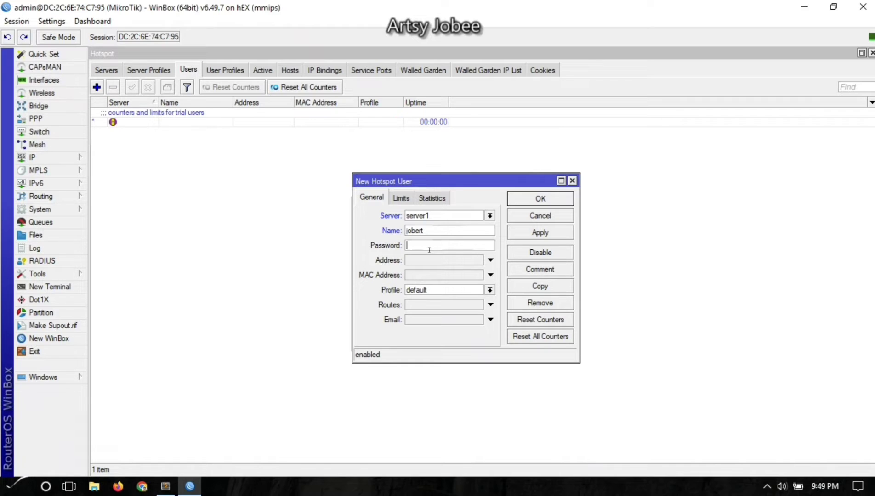
Enter the account password, clear the Address, and assign the custom rate-limited user profile.
{"action": "double_click", "coordinate": [434, 230]}
{"action": "left_click", "coordinate": [425, 245]}
{"action": "left_click", "coordinate": [440, 263]}
{"action": "left_click", "coordinate": [490, 260]}
{"action": "left_click", "coordinate": [451, 290]}
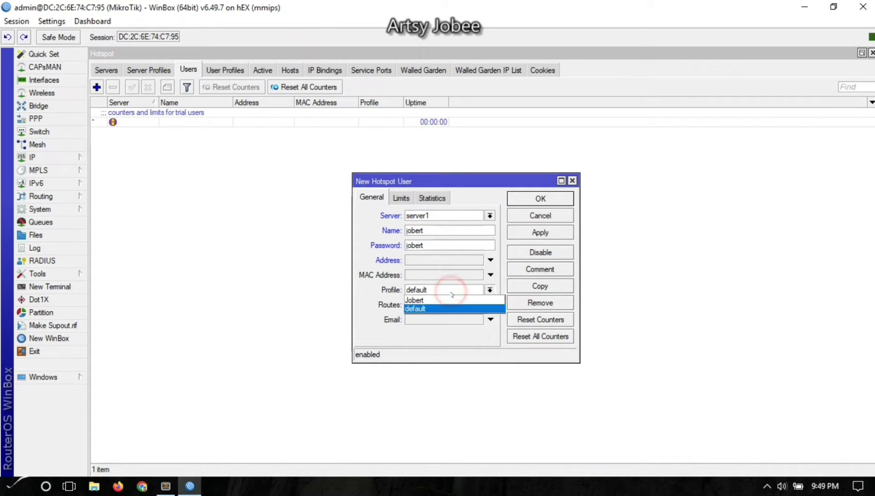
{"action": "left_click", "coordinate": [442, 299]}
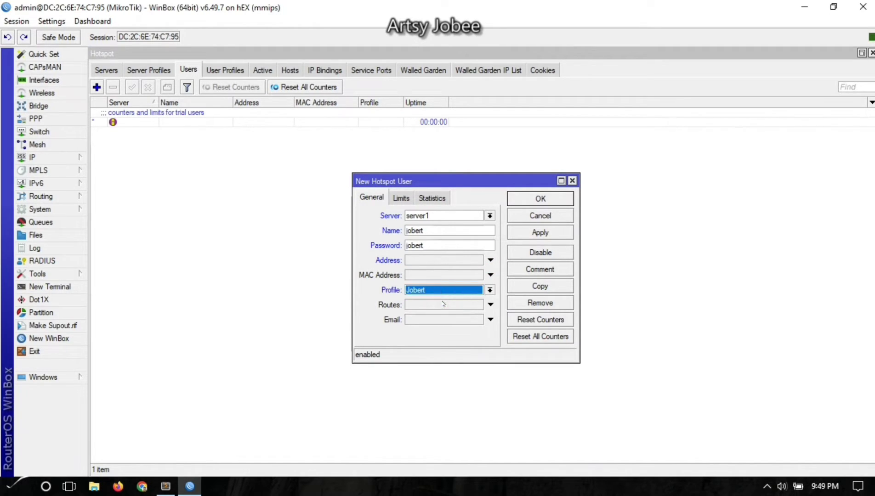
{"action": "left_click", "coordinate": [401, 199]}
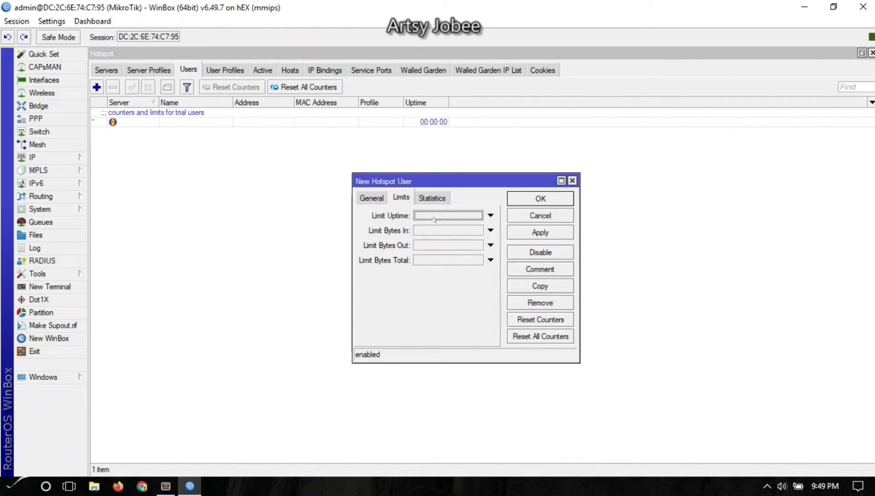
Try a 1d Limit Uptime on the new user, then remove it so no uptime limit remains.
{"action": "left_click_drag", "start_coordinate": [451, 180], "coordinate": [408, 163]}
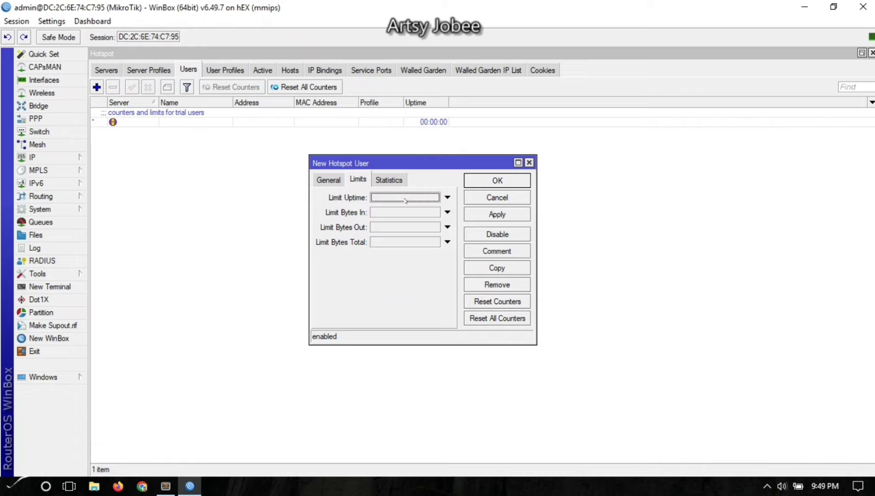
{"action": "left_click", "coordinate": [405, 201]}
{"action": "left_click", "coordinate": [386, 197]}
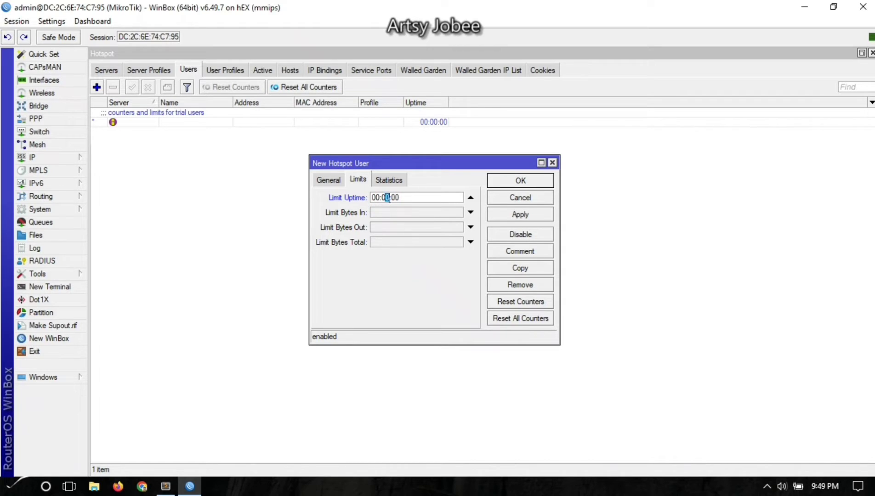
{"action": "left_click_drag", "start_coordinate": [389, 198], "coordinate": [386, 198]}
{"action": "left_click_drag", "start_coordinate": [376, 197], "coordinate": [372, 197]}
{"action": "type", "text": "1d"}
{"action": "left_click", "coordinate": [470, 198]}
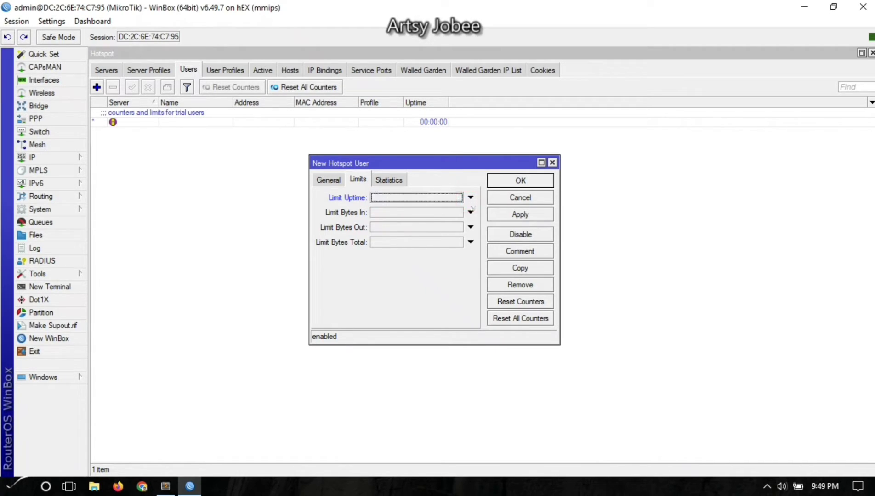
Apply and save the new hotspot user on server1 with the custom profile.
{"action": "left_click", "coordinate": [341, 182]}
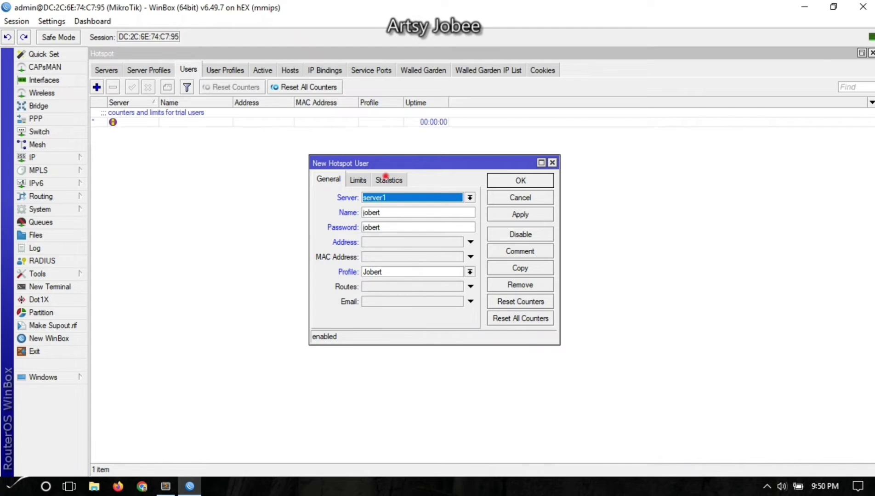
{"action": "left_click", "coordinate": [387, 180]}
{"action": "left_click", "coordinate": [358, 180]}
{"action": "left_click", "coordinate": [328, 180]}
{"action": "left_click", "coordinate": [520, 214]}
{"action": "left_click", "coordinate": [520, 180]}
{"action": "left_click", "coordinate": [367, 208]}
{"action": "left_click", "coordinate": [118, 486]}
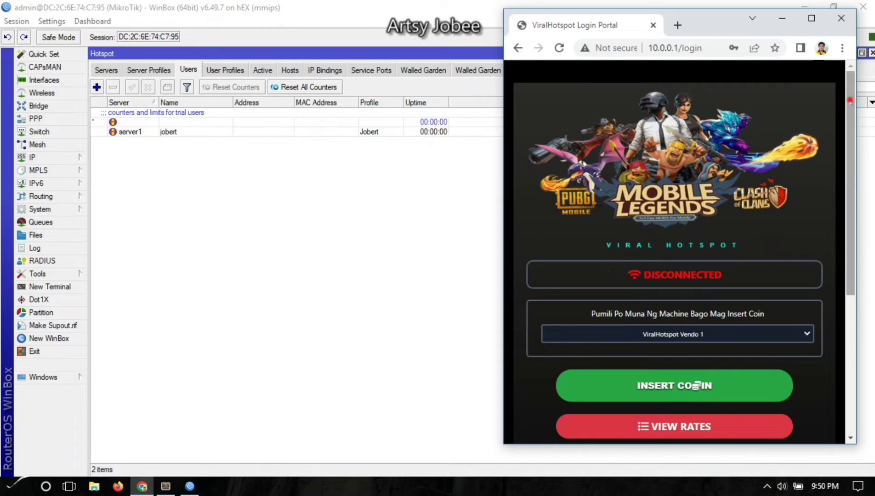
Scroll down the ViralHotspot portal and bring up its member login form.
{"action": "scroll", "coordinate": [841, 118], "scroll_direction": "down", "scroll_amount": 1}
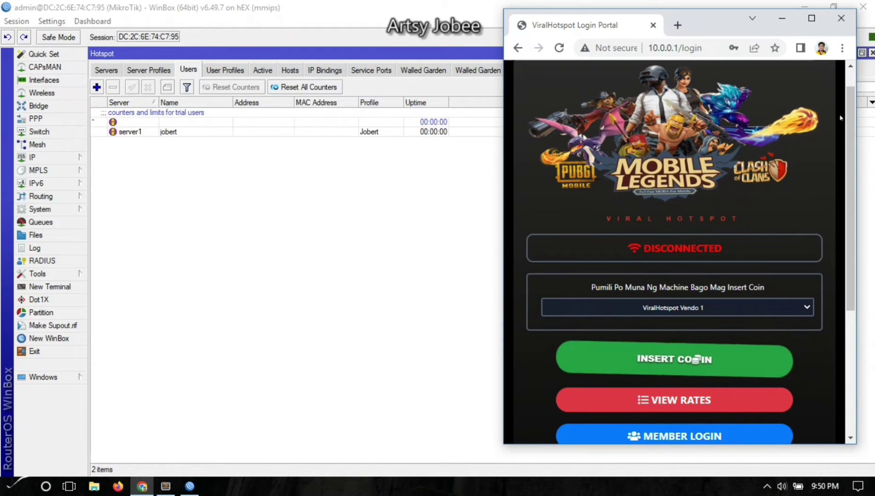
{"action": "scroll", "coordinate": [840, 119], "scroll_direction": "down", "scroll_amount": 5}
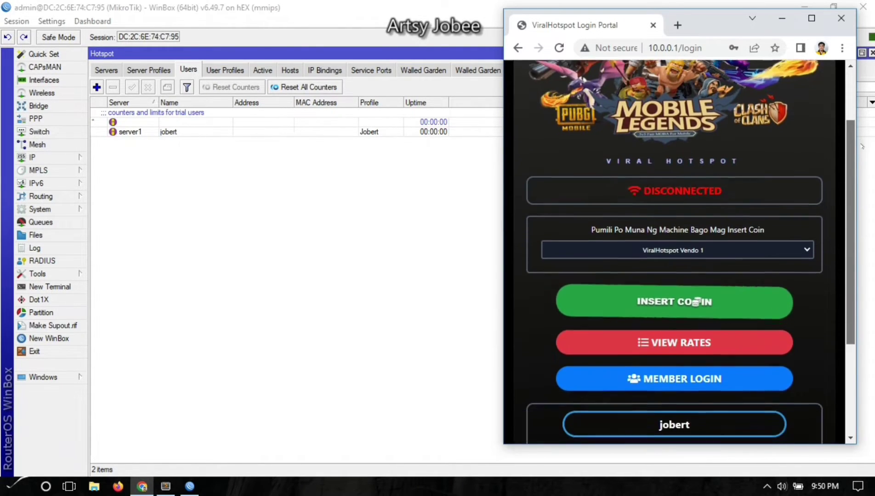
{"action": "scroll", "coordinate": [727, 296], "scroll_direction": "down", "scroll_amount": 1}
{"action": "left_click", "coordinate": [726, 297]}
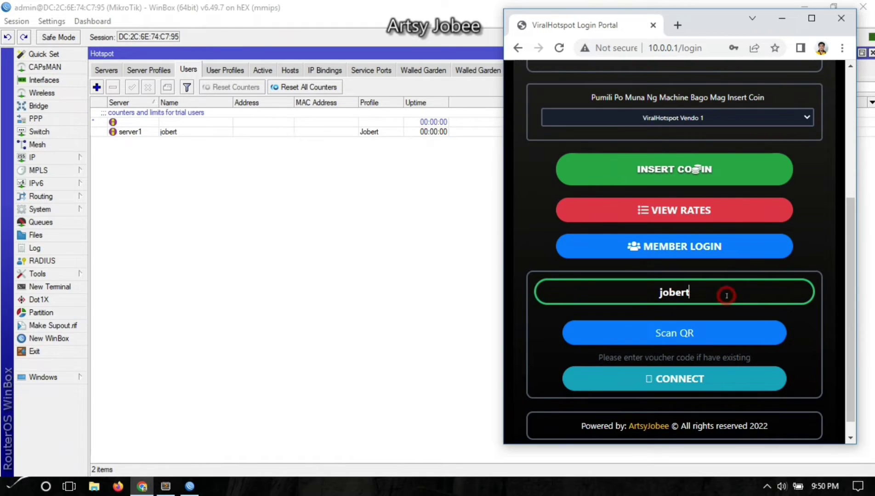
{"action": "double_click", "coordinate": [714, 293]}
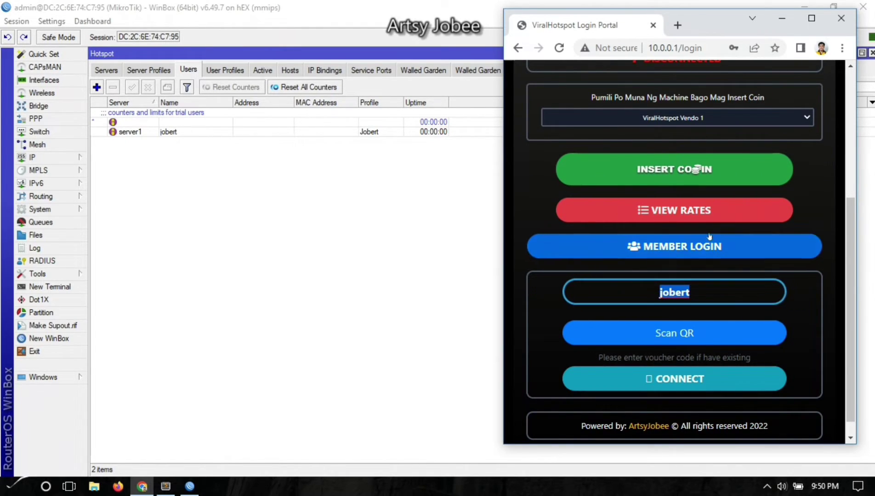
{"action": "left_click", "coordinate": [696, 248]}
Log in with the test user's name and password, dismissing Chrome's password warning.
{"action": "left_click", "coordinate": [670, 178]}
{"action": "left_click", "coordinate": [549, 248]}
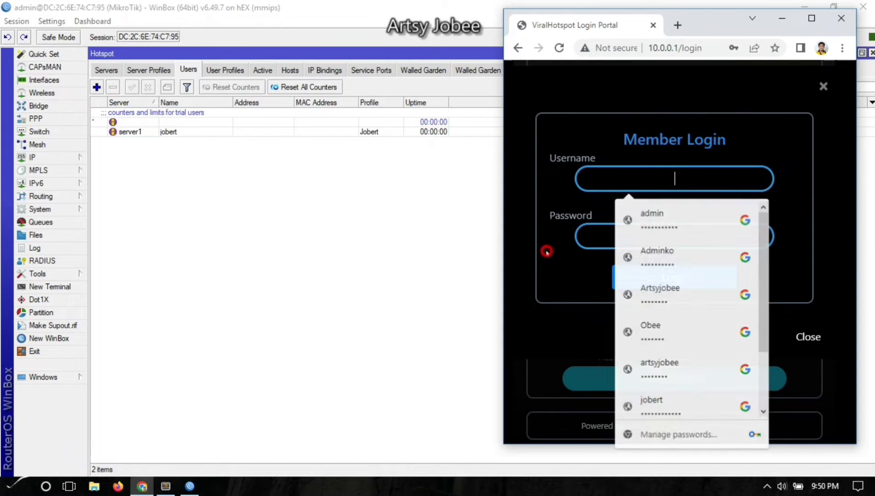
{"action": "left_click", "coordinate": [662, 177]}
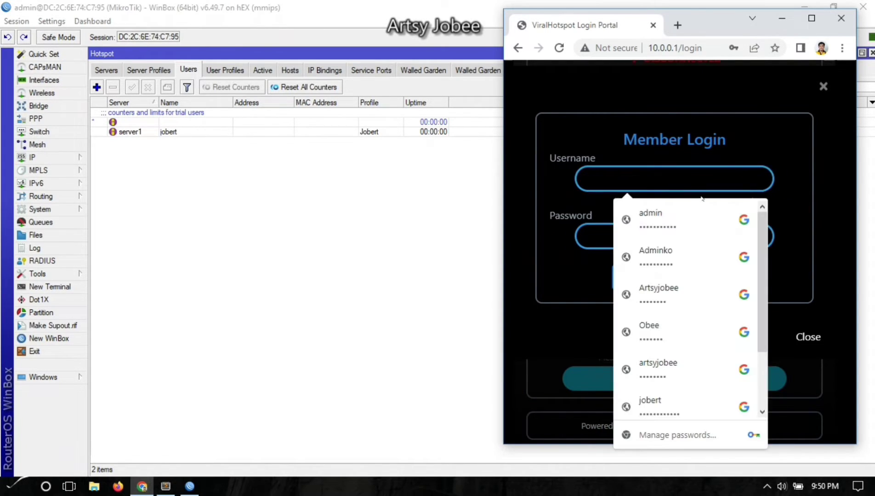
{"action": "left_click", "coordinate": [825, 177]}
{"action": "left_click", "coordinate": [723, 179]}
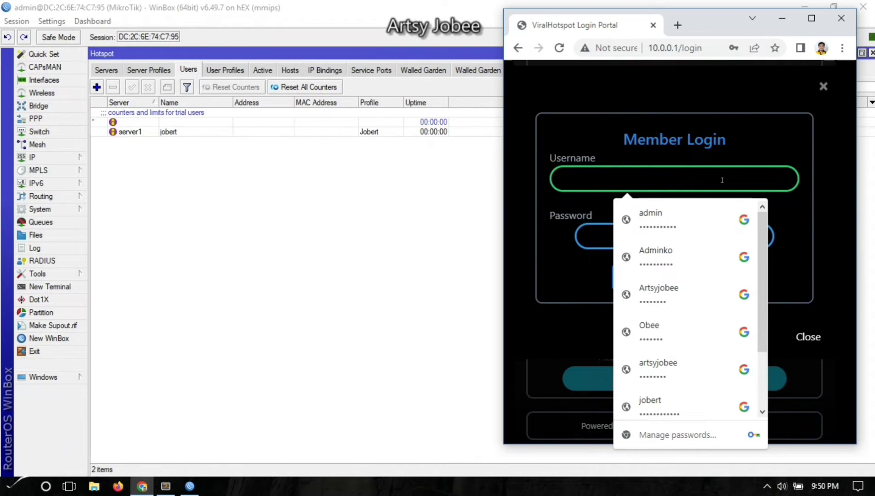
{"action": "key", "text": "Tab"}
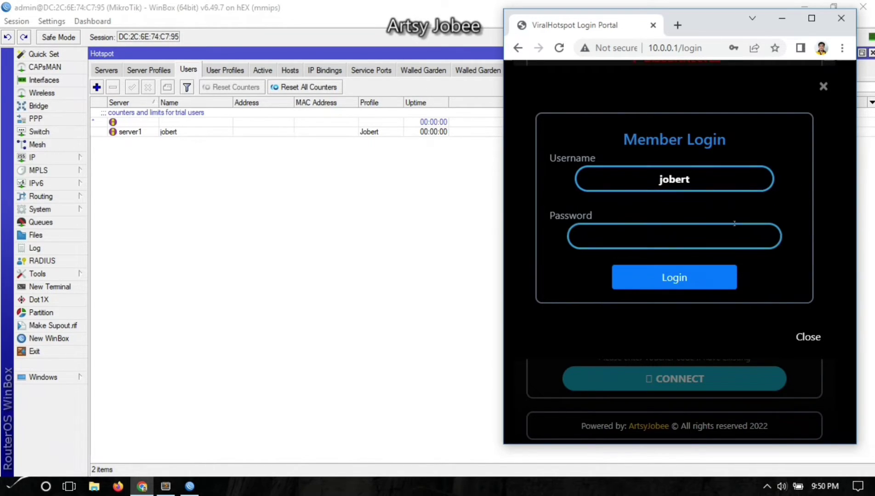
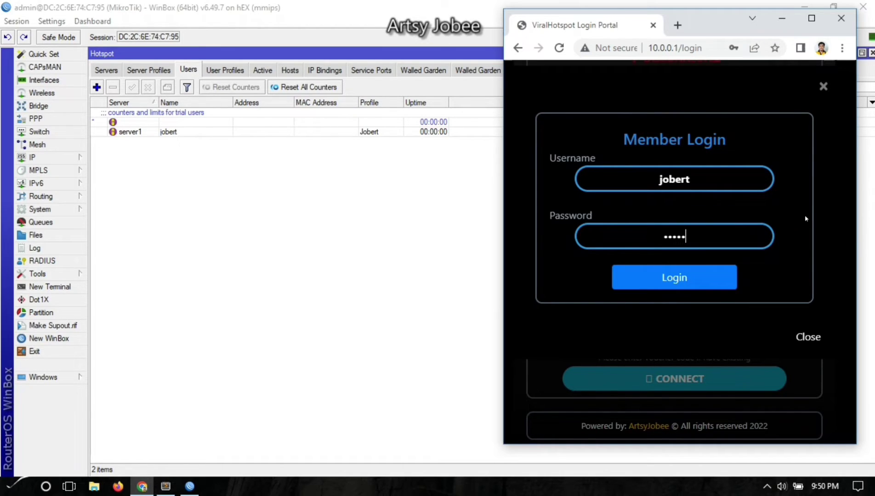
{"action": "left_click", "coordinate": [693, 283]}
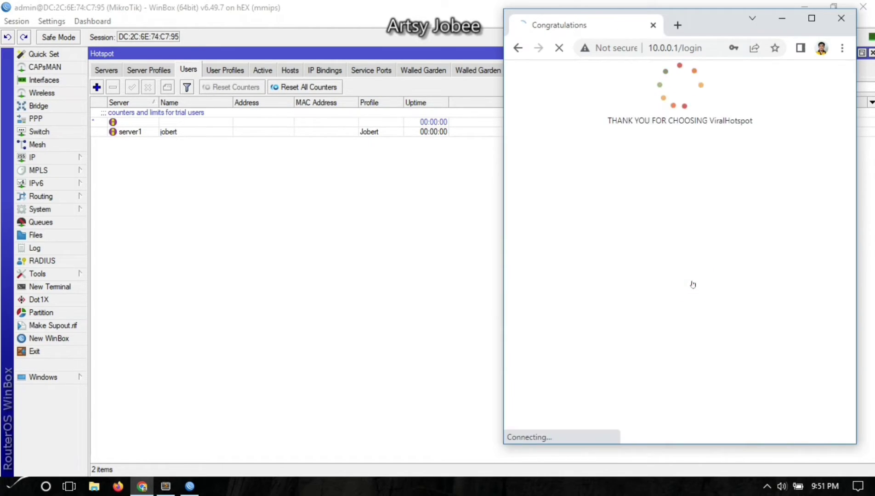
{"action": "left_click", "coordinate": [792, 220]}
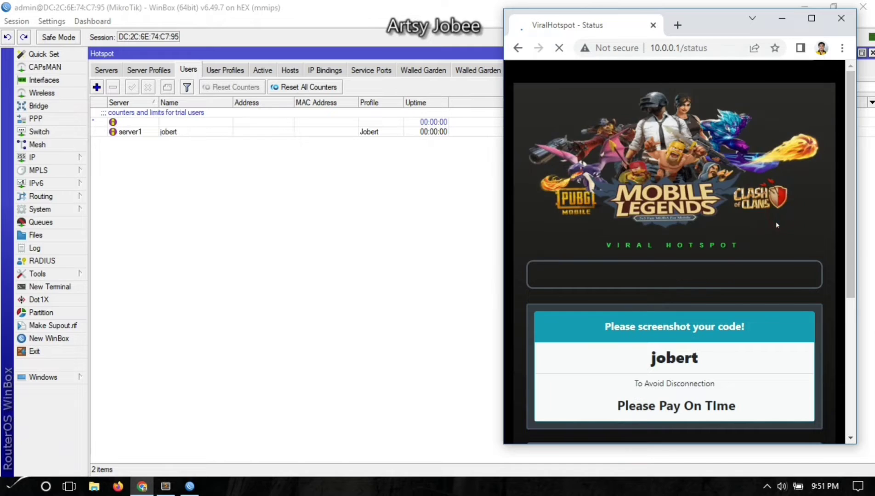
{"action": "scroll", "coordinate": [852, 183], "scroll_direction": "down", "scroll_amount": 3}
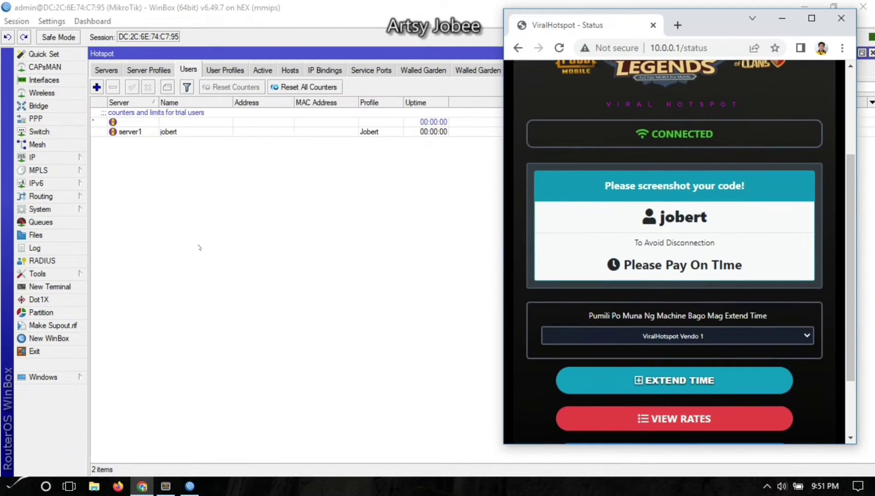
Sort the Queue List by name and compare the user's dynamic 5M/5M queue with Hotspot_Traffic.
{"action": "left_click", "coordinate": [40, 222]}
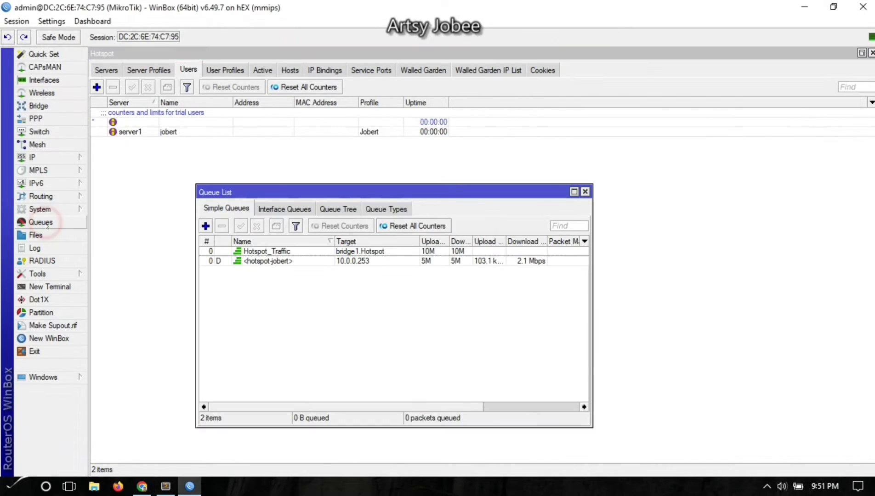
{"action": "left_click_drag", "start_coordinate": [282, 193], "coordinate": [256, 138]}
{"action": "left_click", "coordinate": [394, 207]}
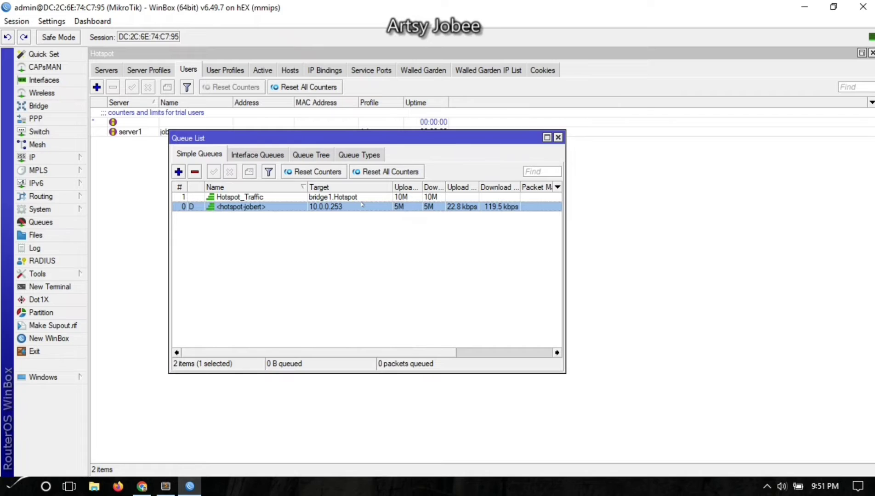
{"action": "left_click", "coordinate": [231, 182]}
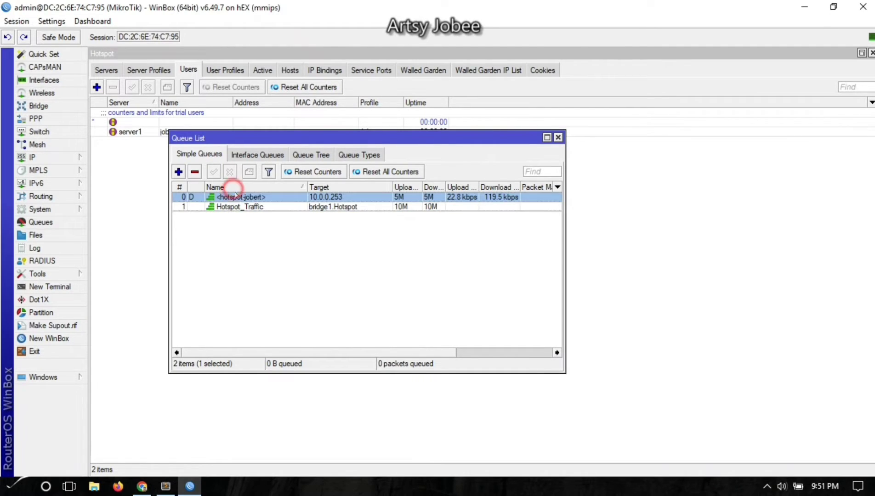
{"action": "left_click", "coordinate": [256, 234]}
{"action": "left_click", "coordinate": [251, 208]}
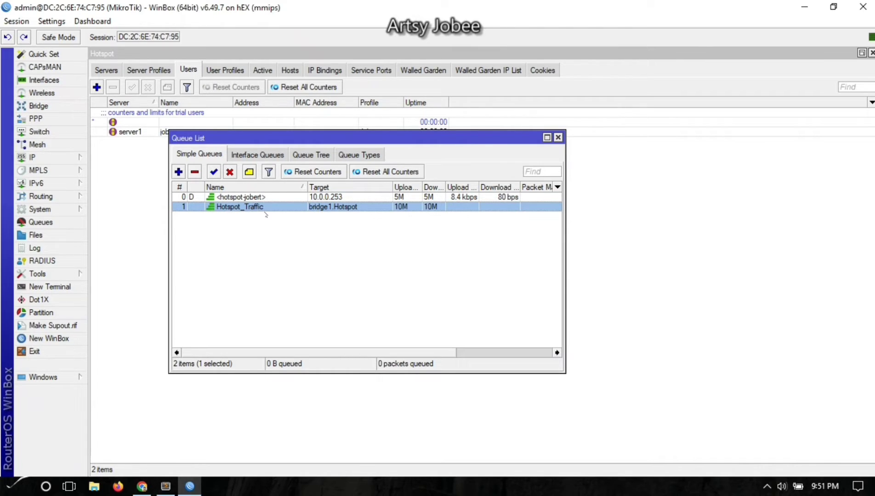
{"action": "left_click", "coordinate": [256, 198]}
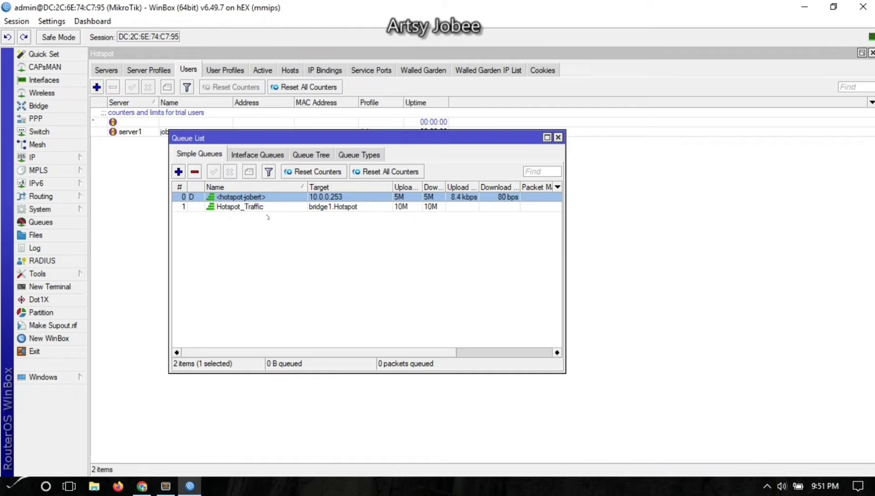
{"action": "left_click", "coordinate": [266, 208]}
{"action": "left_click", "coordinate": [263, 197]}
Widen the Queue List to show Packet Marks and run a Speedtest.net test (4.85/4.84 Mbps).
{"action": "left_click_drag", "start_coordinate": [566, 243], "coordinate": [638, 243]}
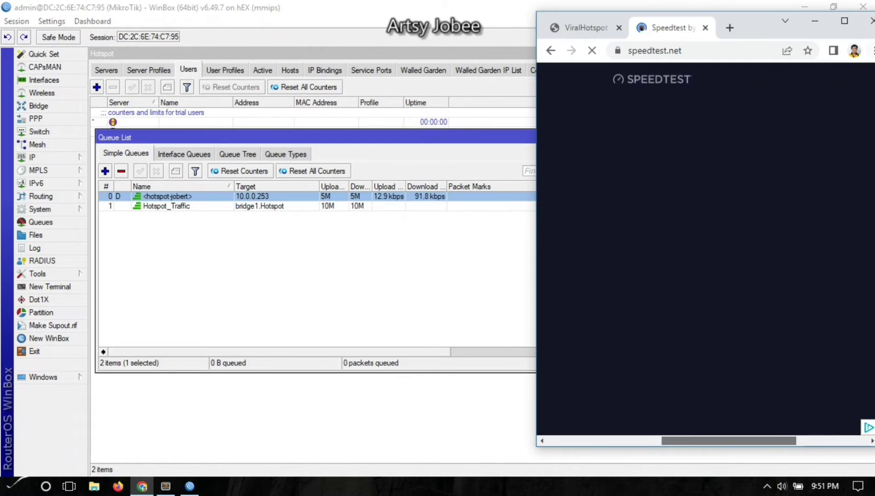
{"action": "left_click_drag", "start_coordinate": [761, 27], "coordinate": [760, 28]}
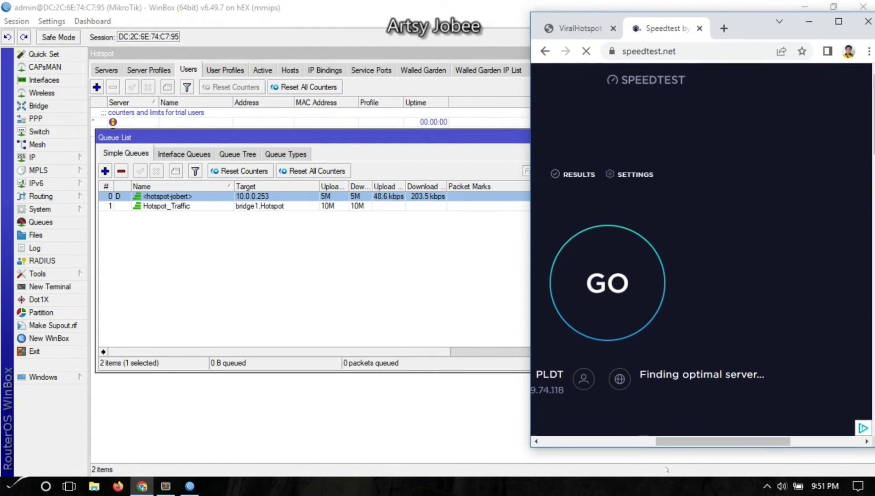
{"action": "left_click_drag", "start_coordinate": [677, 441], "coordinate": [645, 441]}
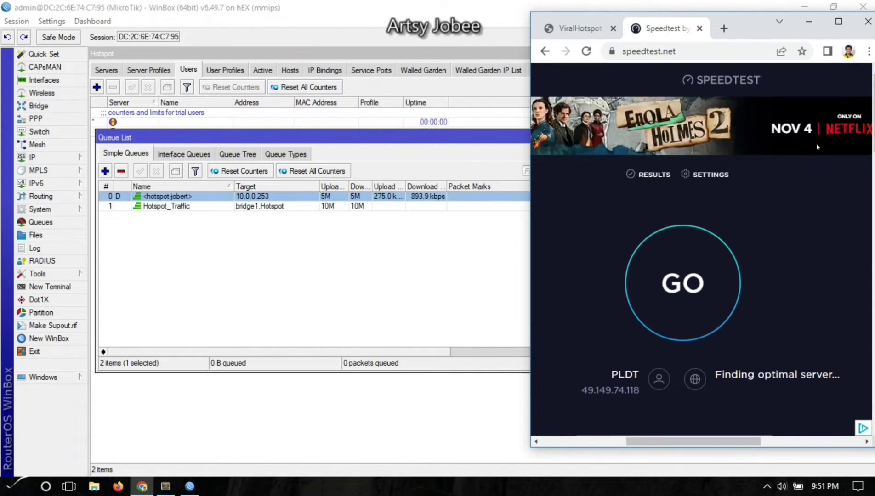
{"action": "left_click", "coordinate": [681, 238]}
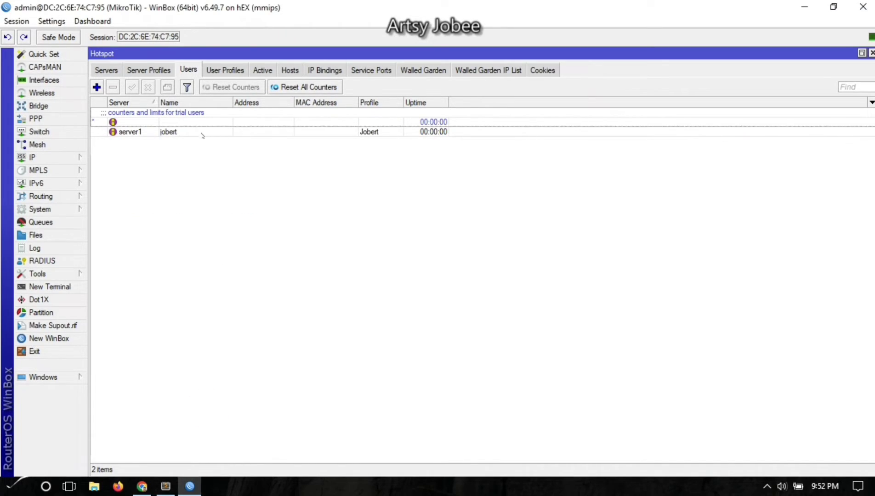
Open the hotspot user profile and clear its 5M/5M rate limit.
{"action": "double_click", "coordinate": [202, 133]}
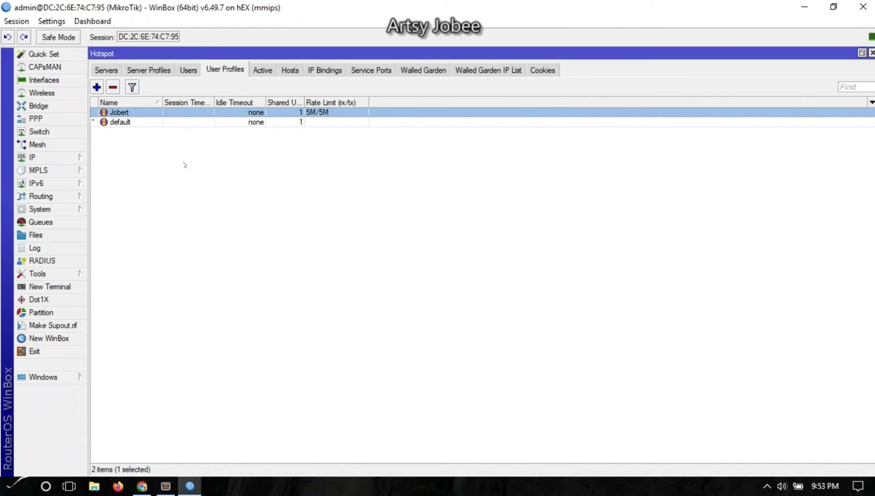
{"action": "double_click", "coordinate": [180, 113]}
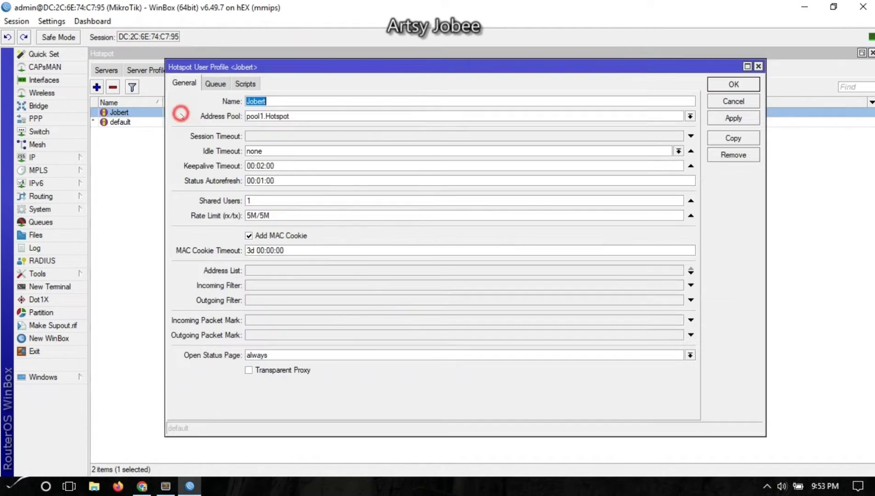
{"action": "double_click", "coordinate": [279, 216]}
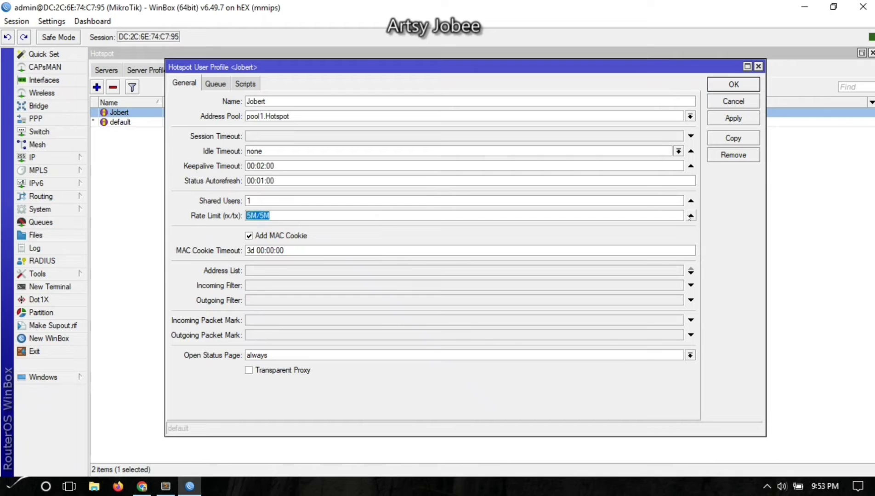
{"action": "left_click", "coordinate": [690, 215]}
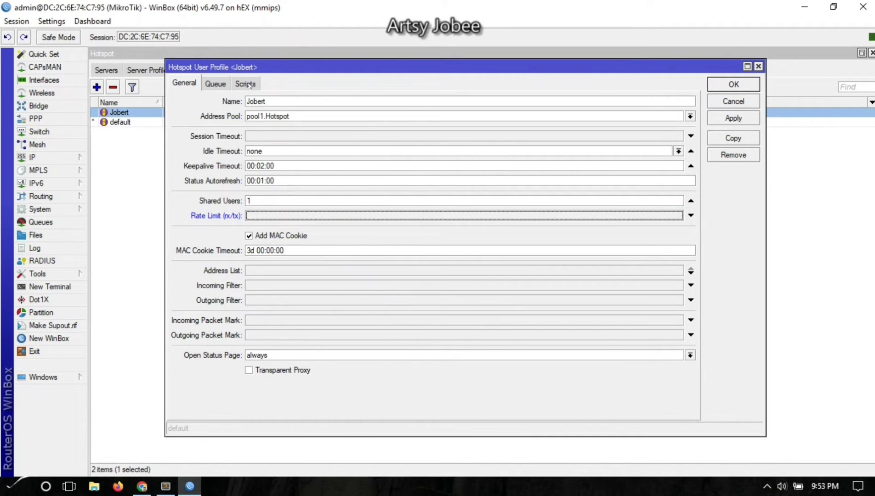
Show the profile's Scripts tab and select the queue-creation lines in Sublime Text.
{"action": "left_click", "coordinate": [244, 84]}
{"action": "left_click_drag", "start_coordinate": [269, 68], "coordinate": [227, 80]}
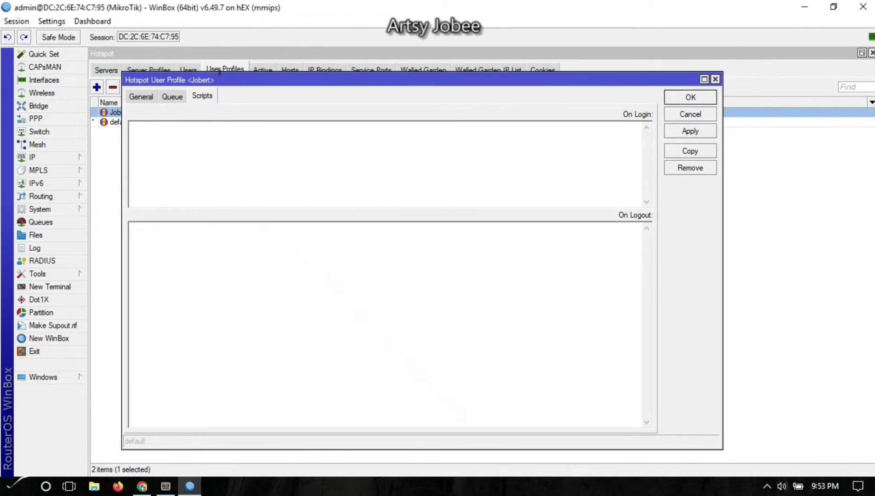
{"action": "left_click", "coordinate": [165, 488]}
{"action": "left_click_drag", "start_coordinate": [539, 143], "coordinate": [28, 55]}
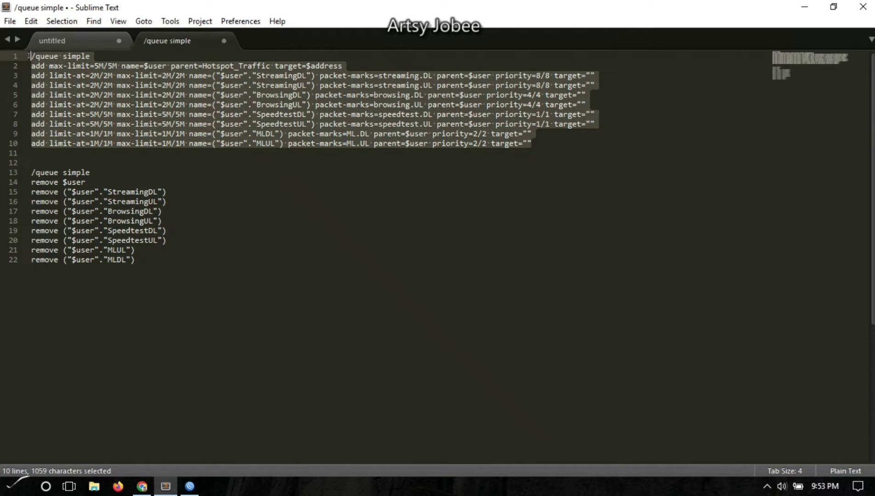
Examine the $user queue name and the parent setting on line 2 of the queue script.
{"action": "left_click", "coordinate": [63, 76]}
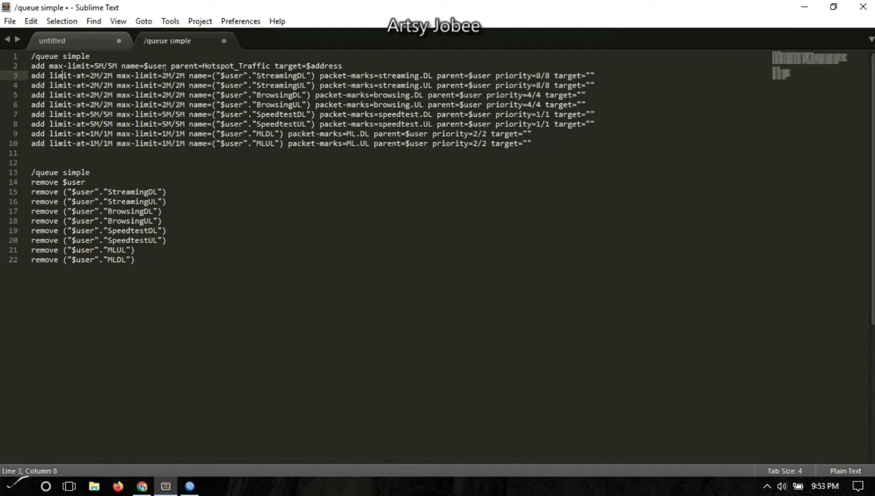
{"action": "left_click_drag", "start_coordinate": [167, 67], "coordinate": [144, 66]}
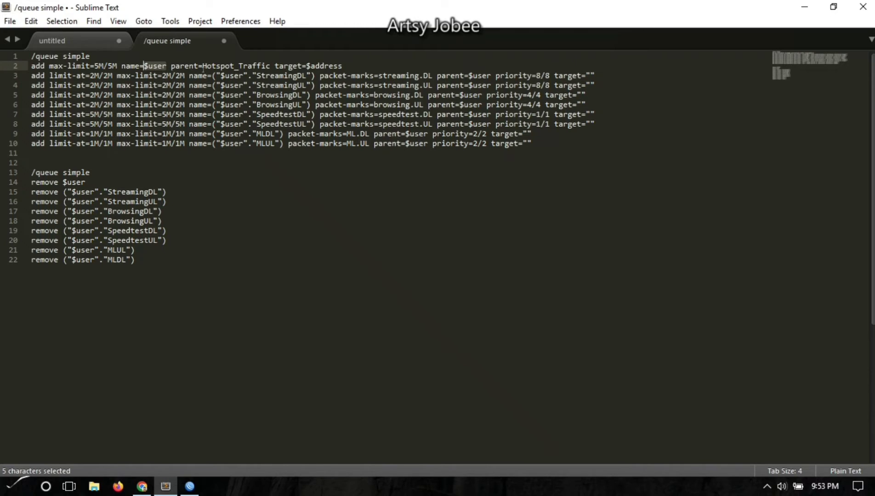
{"action": "left_click_drag", "start_coordinate": [171, 66], "coordinate": [185, 66]}
{"action": "left_click", "coordinate": [189, 486]}
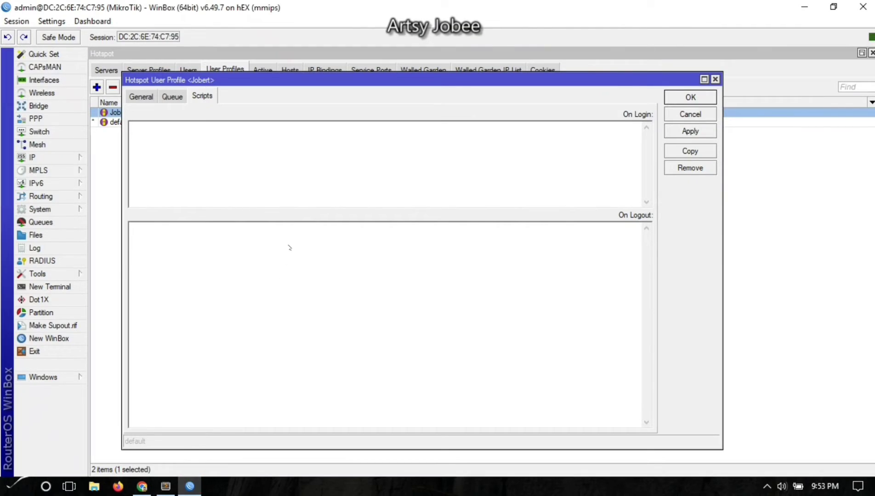
Confirm the WinBox simple queue named Hotspot_Traffic matches the script's parent=Hotspot_Traffic.
{"action": "left_click", "coordinate": [41, 222]}
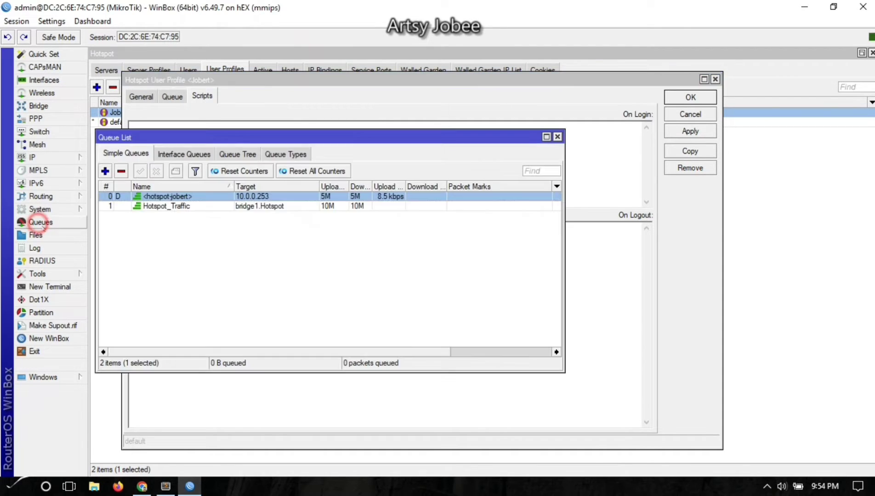
{"action": "left_click", "coordinate": [185, 207]}
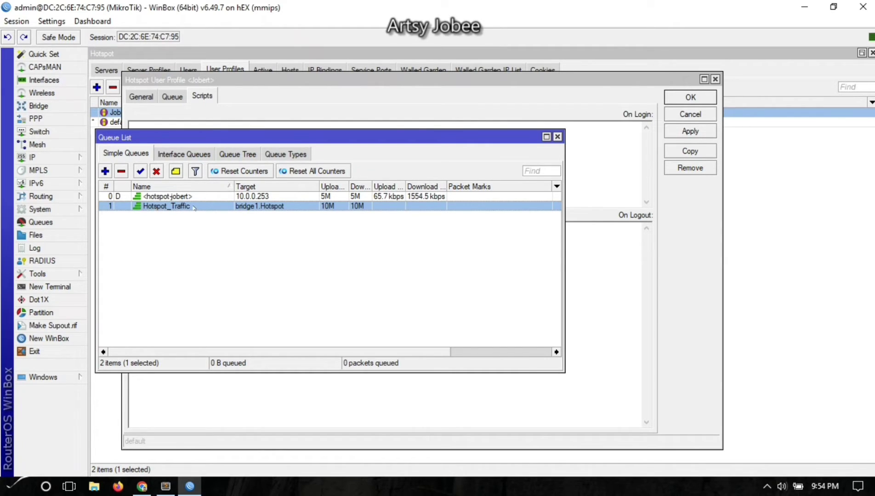
{"action": "left_click", "coordinate": [165, 488]}
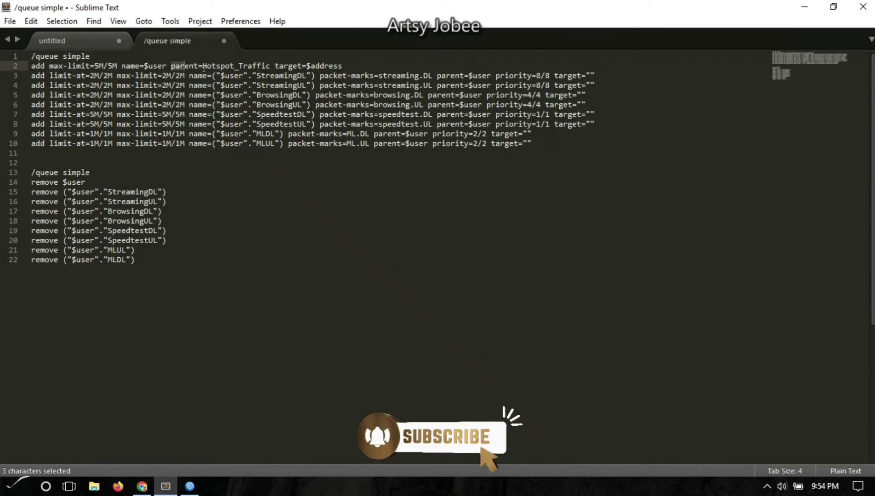
{"action": "left_click", "coordinate": [203, 67]}
{"action": "left_click", "coordinate": [189, 486]}
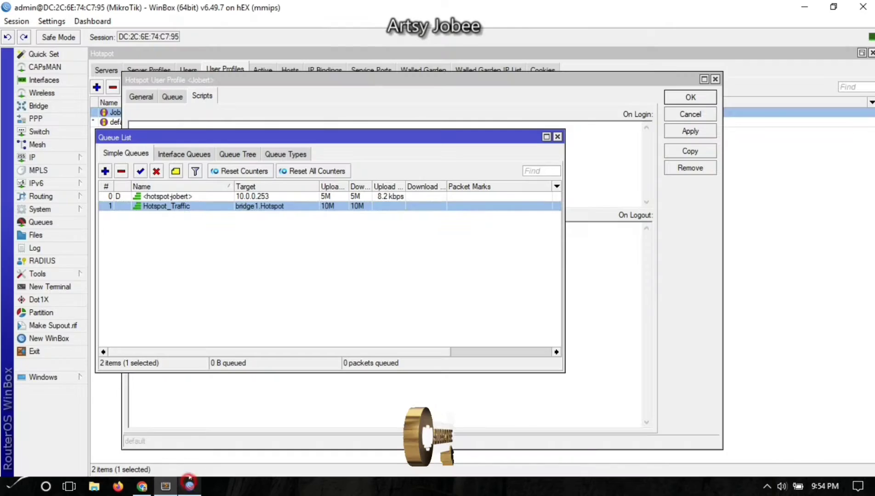
{"action": "left_click", "coordinate": [223, 268]}
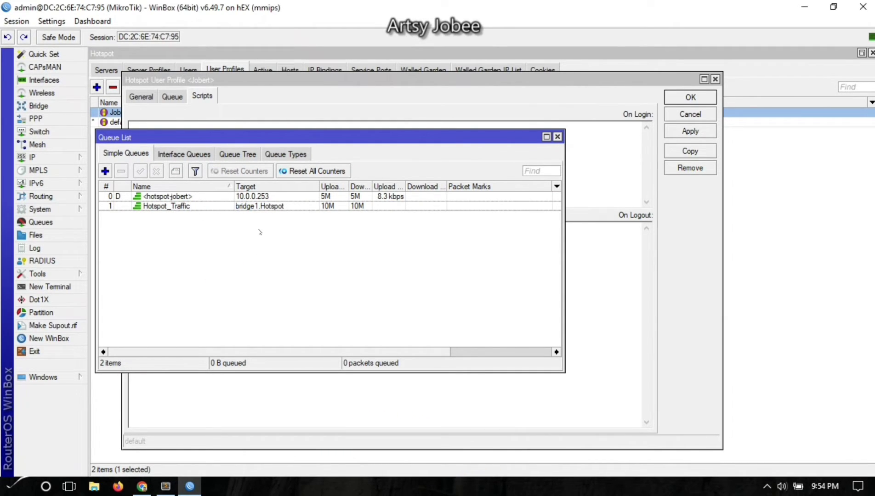
{"action": "left_click", "coordinate": [254, 210]}
{"action": "left_click", "coordinate": [230, 234]}
{"action": "left_click", "coordinate": [165, 486]}
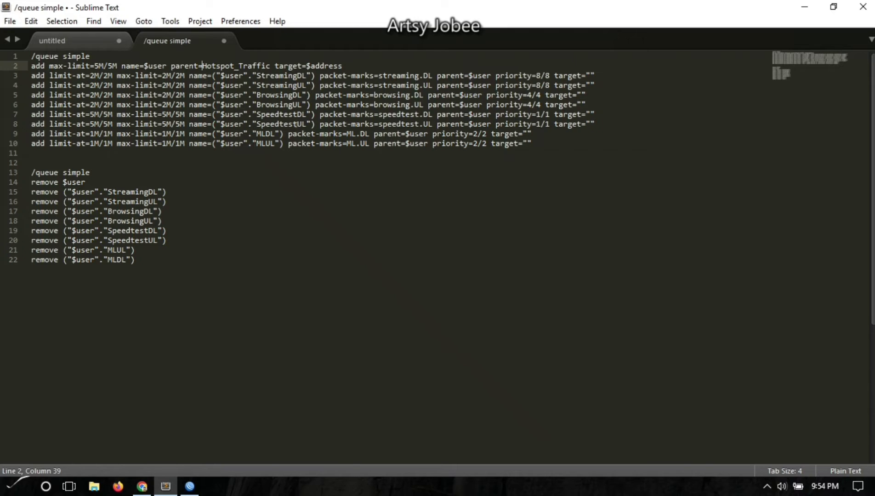
Recheck the Hotspot_Traffic queue, then review the ML queues' 1M/1M limits in the script.
{"action": "left_click", "coordinate": [199, 491]}
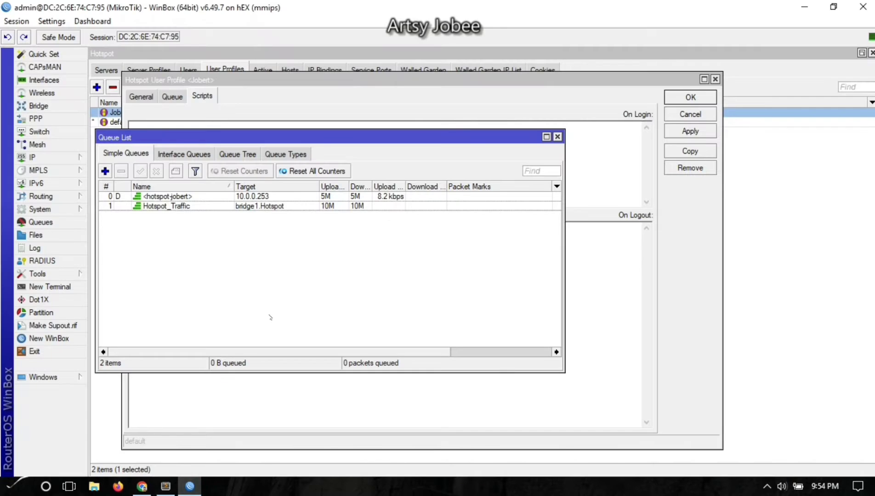
{"action": "left_click", "coordinate": [266, 209]}
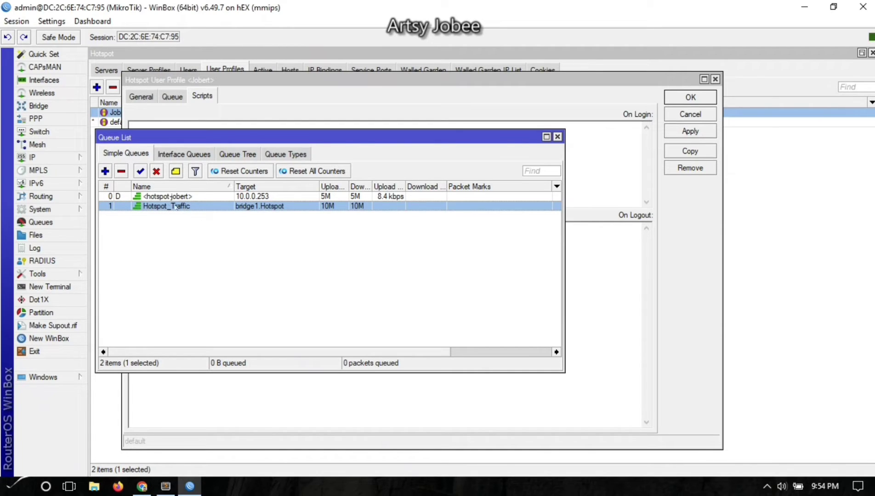
{"action": "left_click", "coordinate": [190, 209]}
{"action": "left_click", "coordinate": [165, 486]}
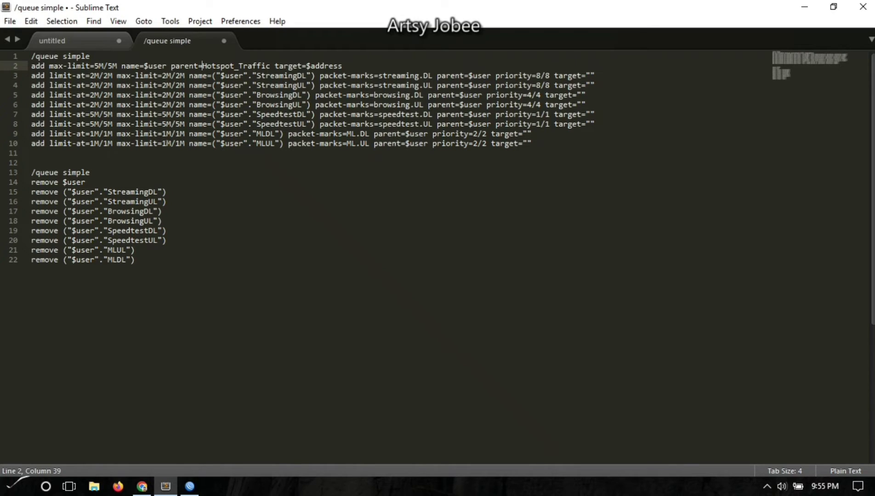
{"action": "left_click", "coordinate": [147, 144]}
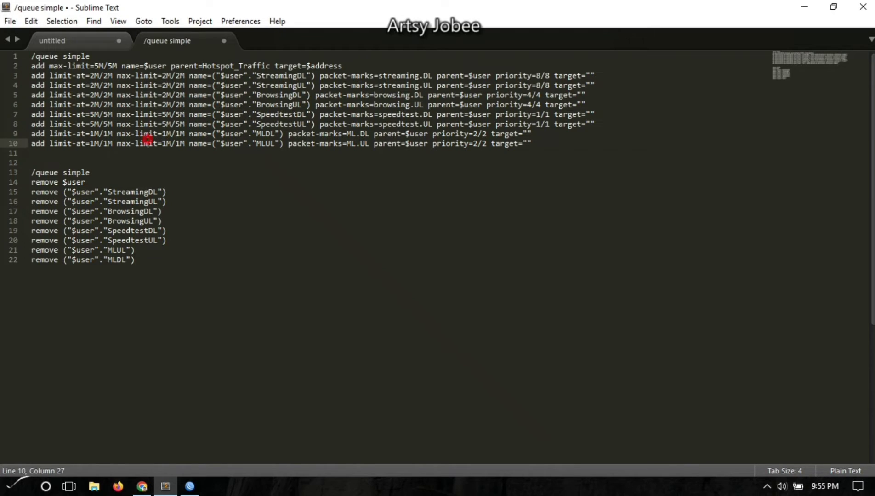
{"action": "left_click_drag", "start_coordinate": [316, 144], "coordinate": [219, 143]}
{"action": "left_click_drag", "start_coordinate": [275, 134], "coordinate": [238, 135]}
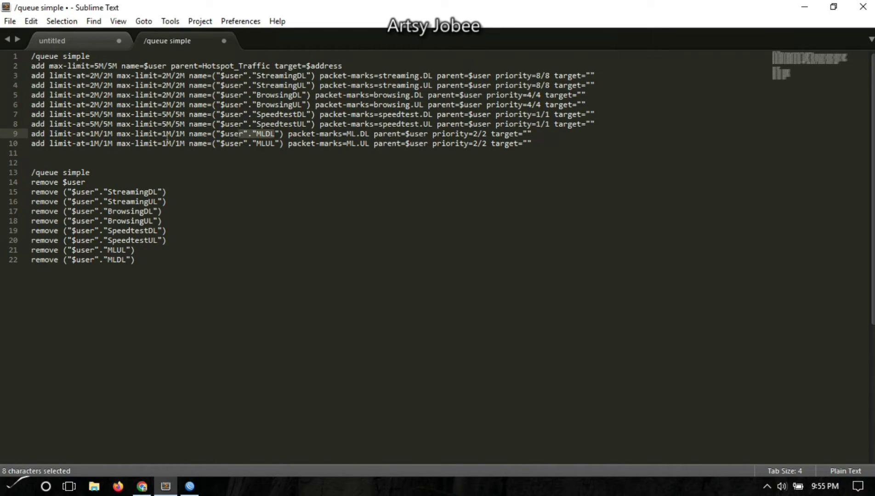
{"action": "left_click_drag", "start_coordinate": [162, 134], "coordinate": [184, 143]}
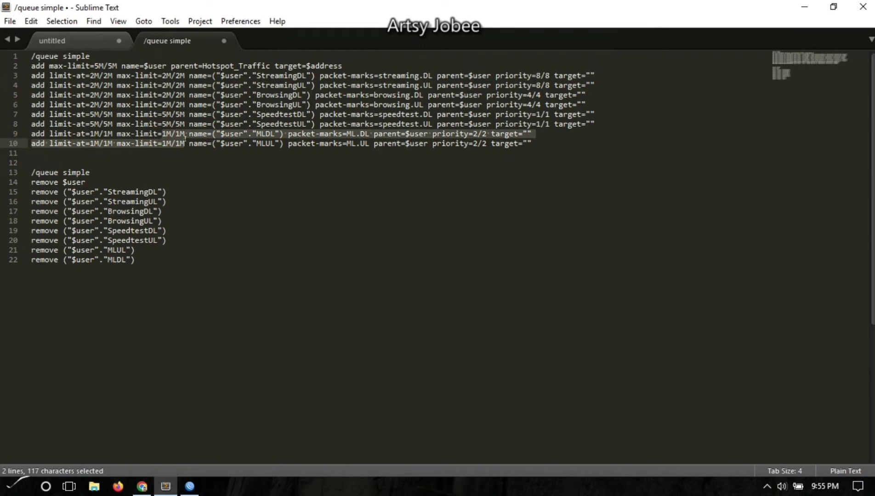
{"action": "left_click", "coordinate": [191, 161]}
Review the Speedtest queue's 5M/5M limits and select the queue-creation block, lines 1–10.
{"action": "left_click_drag", "start_coordinate": [312, 115], "coordinate": [171, 124]}
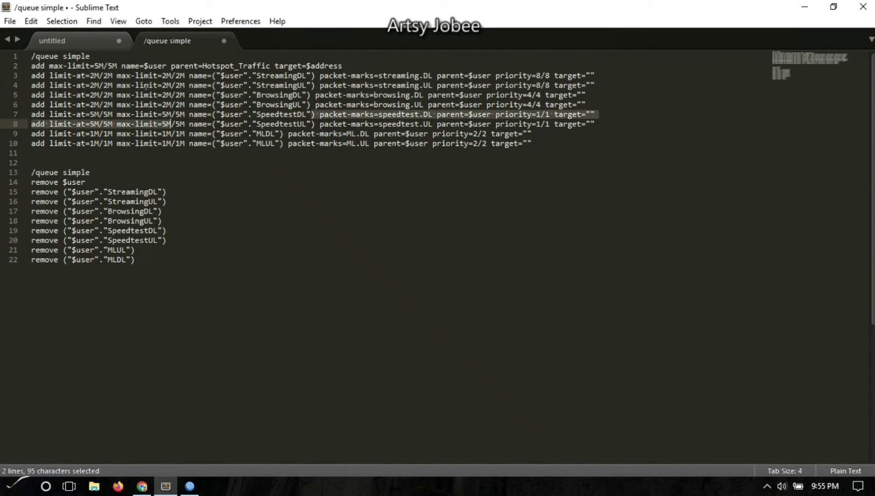
{"action": "left_click_drag", "start_coordinate": [94, 66], "coordinate": [123, 67]}
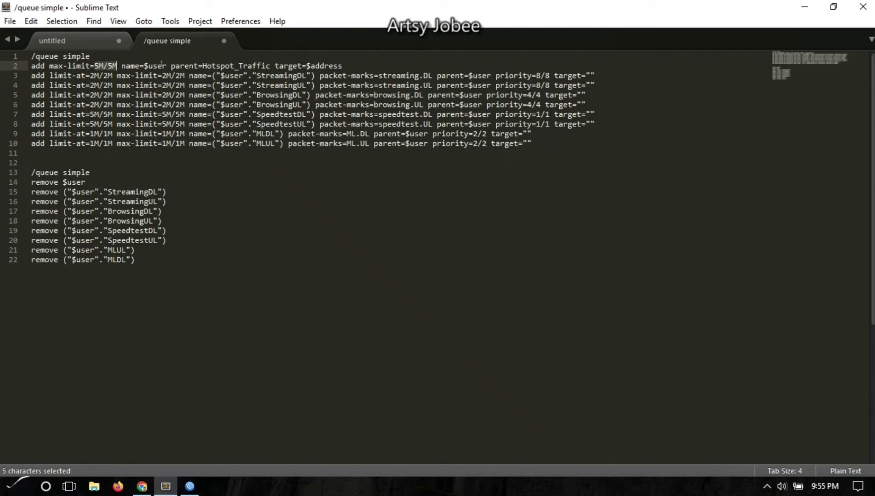
{"action": "left_click_drag", "start_coordinate": [266, 116], "coordinate": [88, 123]}
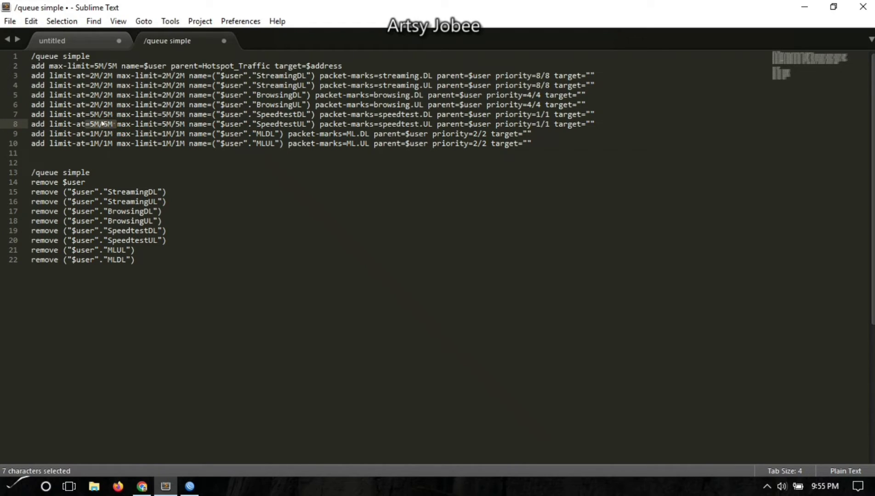
{"action": "left_click_drag", "start_coordinate": [112, 114], "coordinate": [91, 115]}
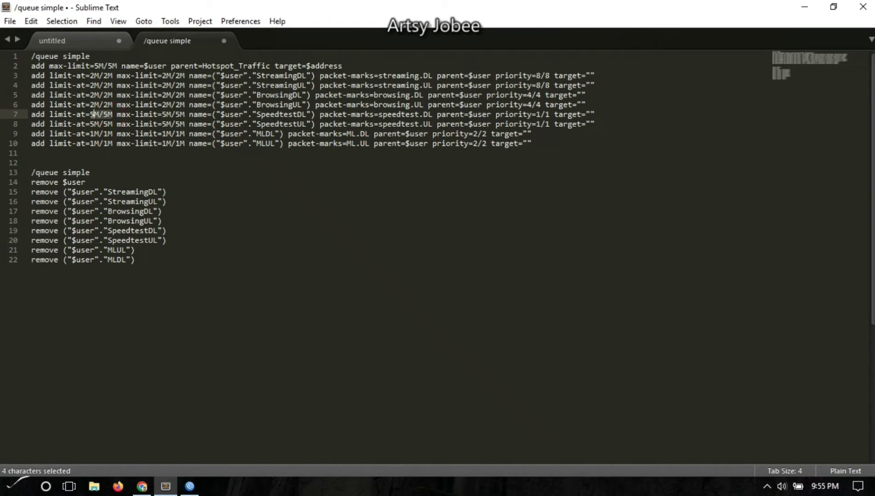
{"action": "left_click", "coordinate": [558, 147]}
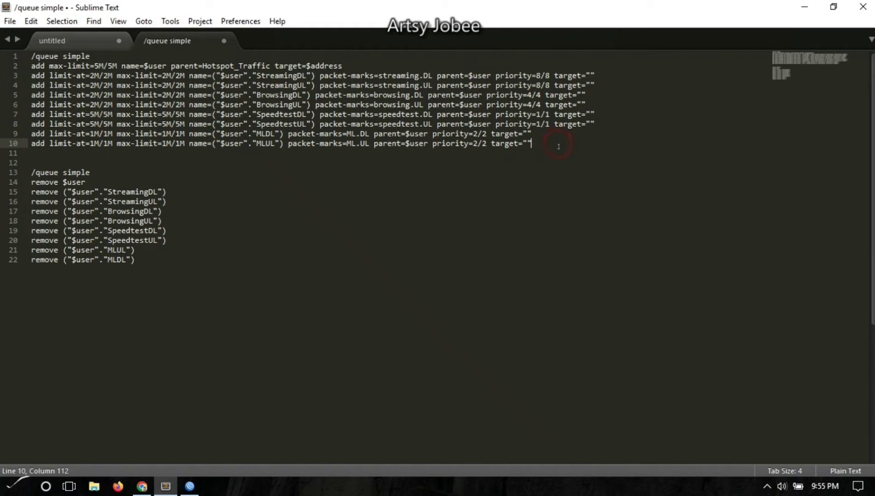
{"action": "left_click_drag", "start_coordinate": [557, 149], "coordinate": [30, 55]}
Copy the queue-creation lines and paste them into the profile's On Login script.
{"action": "right_click", "coordinate": [61, 84]}
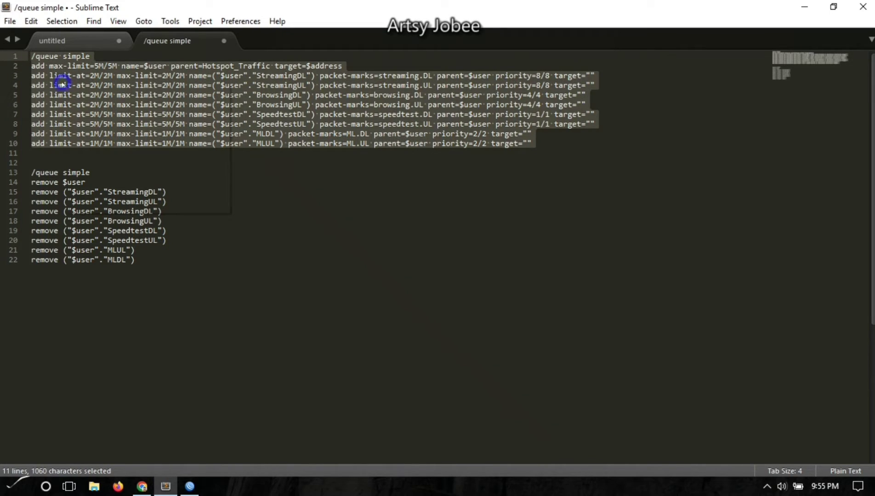
{"action": "left_click", "coordinate": [108, 90]}
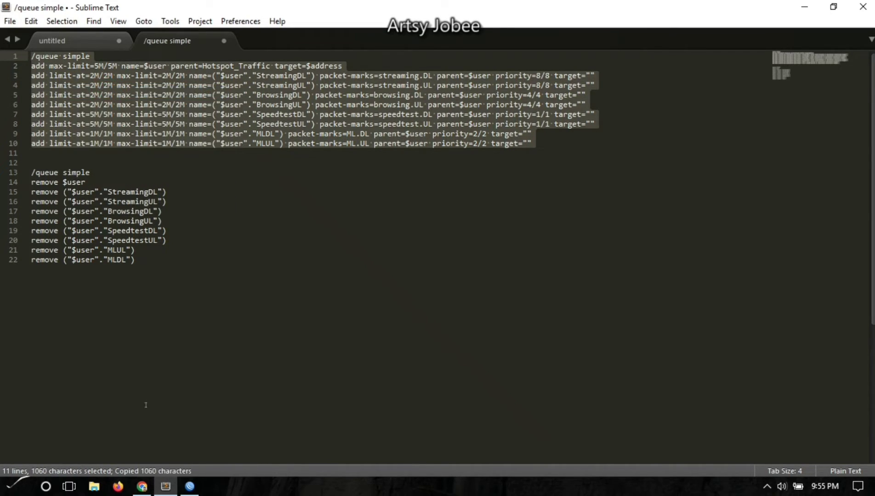
{"action": "left_click", "coordinate": [190, 487]}
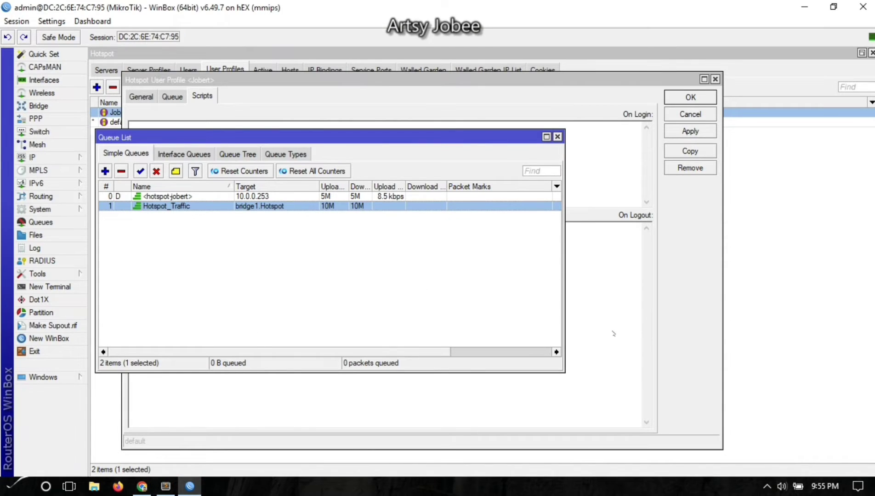
{"action": "left_click", "coordinate": [609, 322]}
{"action": "left_click", "coordinate": [538, 155]}
{"action": "left_click", "coordinate": [429, 188]}
{"action": "key", "text": "ctrl+v"}
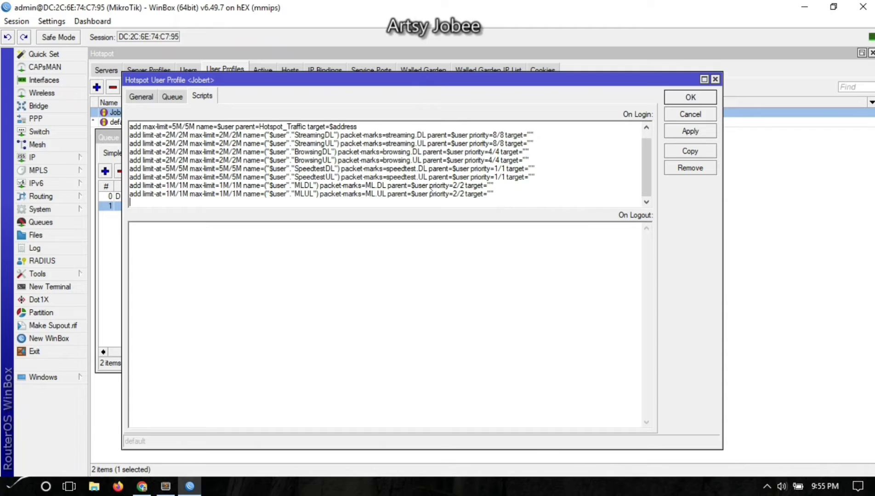
{"action": "left_click", "coordinate": [483, 274]}
Copy the queue-removal lines 13–22 and paste them into the On Logout script.
{"action": "left_click", "coordinate": [166, 486]}
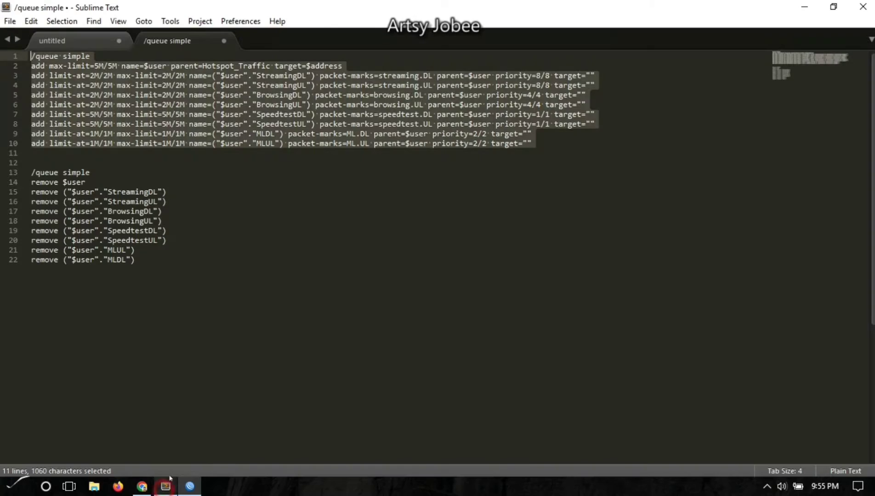
{"action": "left_click", "coordinate": [149, 268]}
{"action": "left_click_drag", "start_coordinate": [79, 225], "coordinate": [30, 172]}
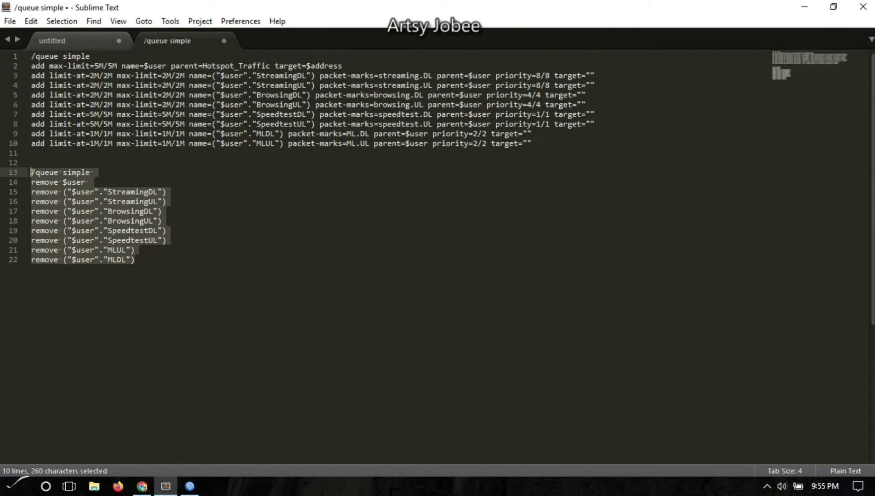
{"action": "right_click", "coordinate": [51, 191]}
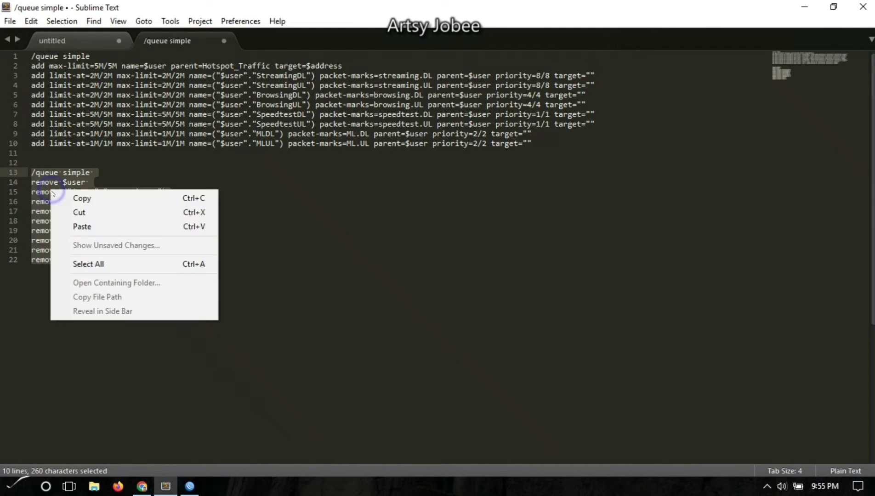
{"action": "left_click", "coordinate": [81, 202]}
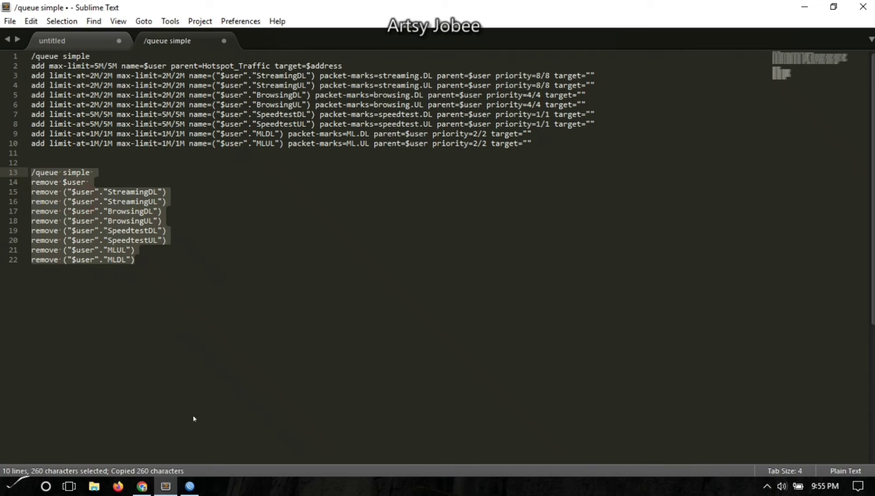
{"action": "left_click", "coordinate": [188, 486]}
{"action": "key", "text": "ctrl+v"}
{"action": "left_click", "coordinate": [318, 282]}
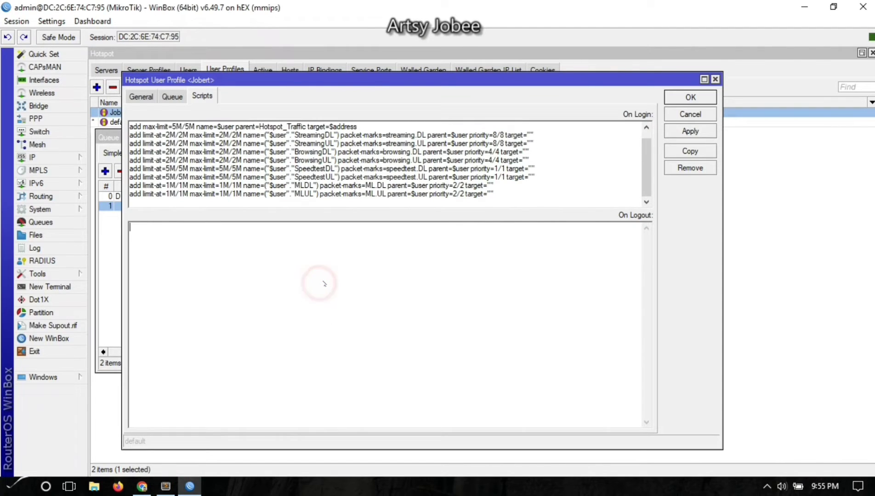
{"action": "key", "text": "ctrl+v"}
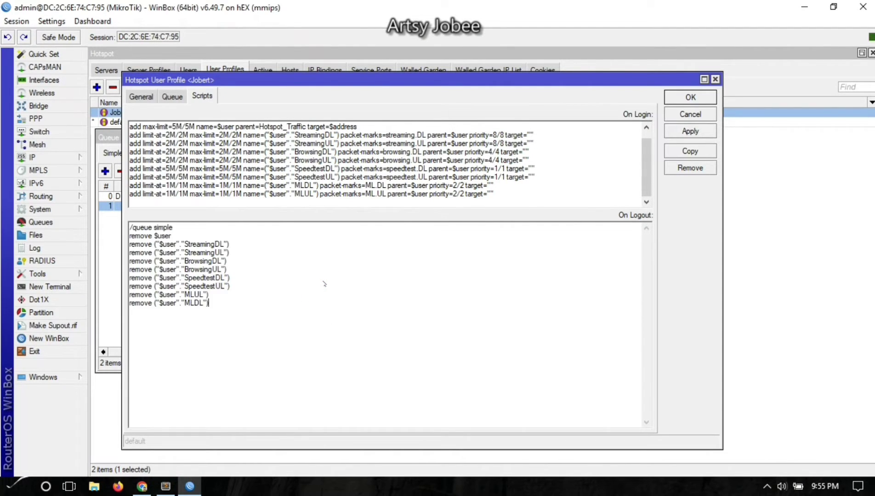
Review the pasted On Login and On Logout scripts, checking the Streaming and Speedtest queue lines.
{"action": "left_click", "coordinate": [321, 280]}
{"action": "left_click", "coordinate": [182, 127]}
{"action": "left_click_drag", "start_coordinate": [148, 247], "coordinate": [226, 245]}
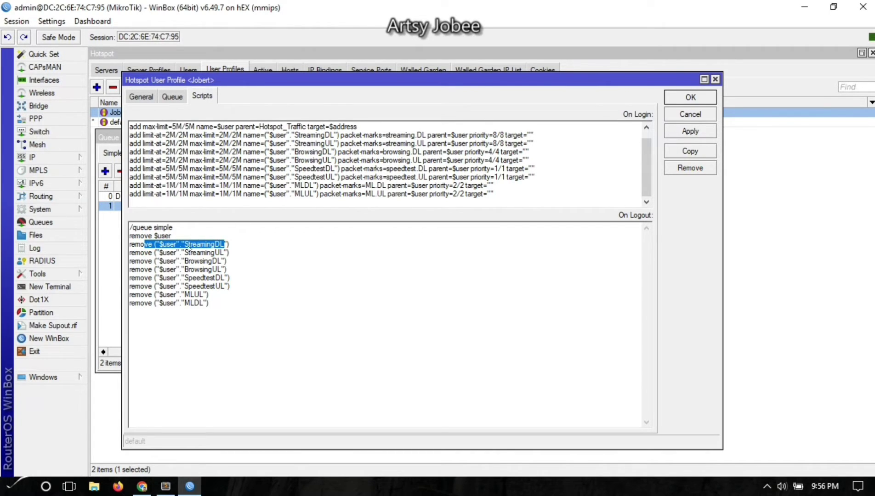
{"action": "left_click_drag", "start_coordinate": [294, 135], "coordinate": [335, 144]}
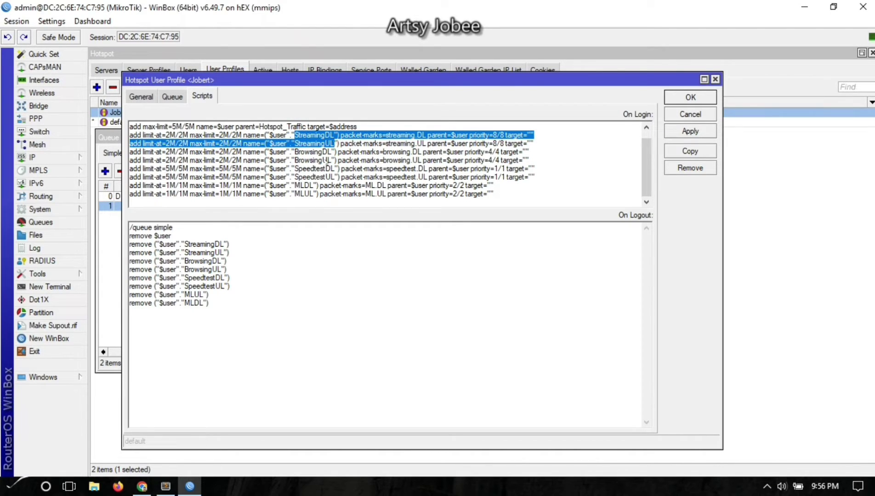
{"action": "left_click", "coordinate": [322, 152]}
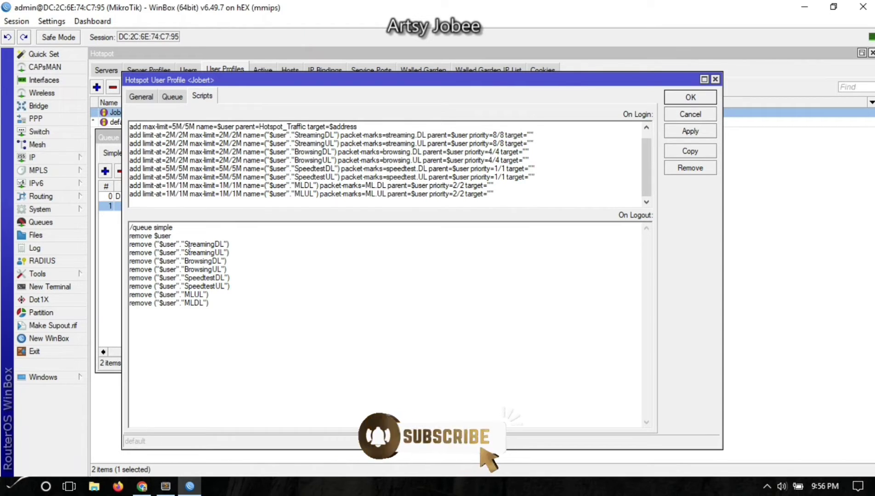
{"action": "left_click_drag", "start_coordinate": [185, 245], "coordinate": [228, 248]}
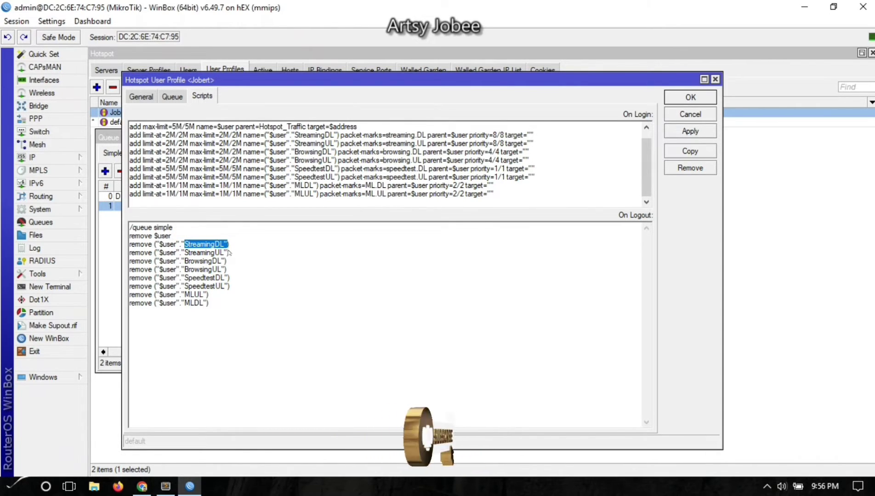
{"action": "left_click", "coordinate": [204, 331]}
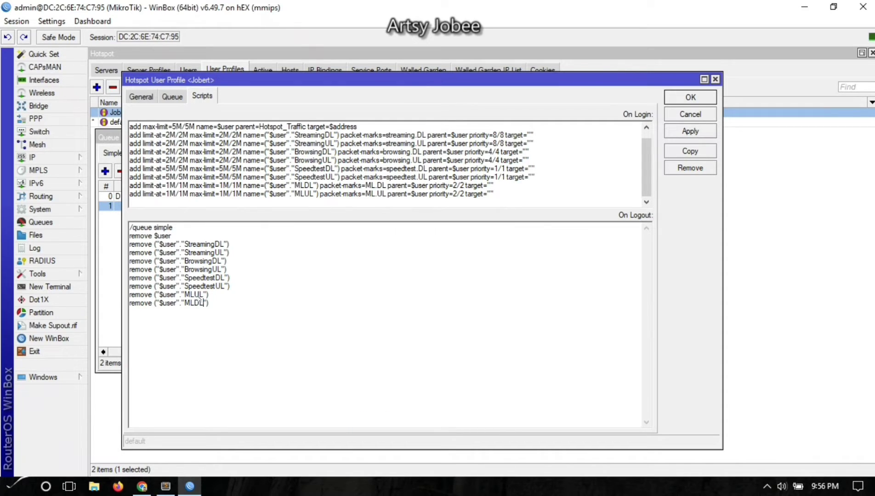
{"action": "left_click", "coordinate": [257, 309]}
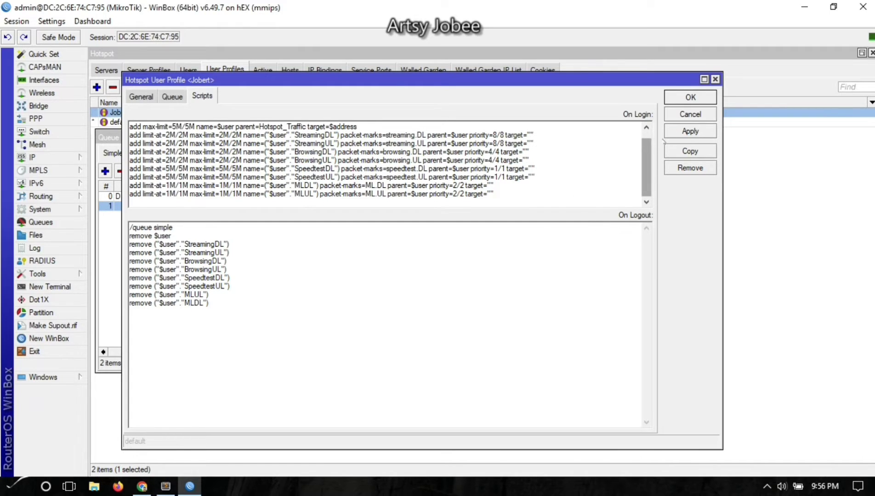
Apply and save the profile scripts, then shift the Queue List window right.
{"action": "left_click", "coordinate": [701, 131]}
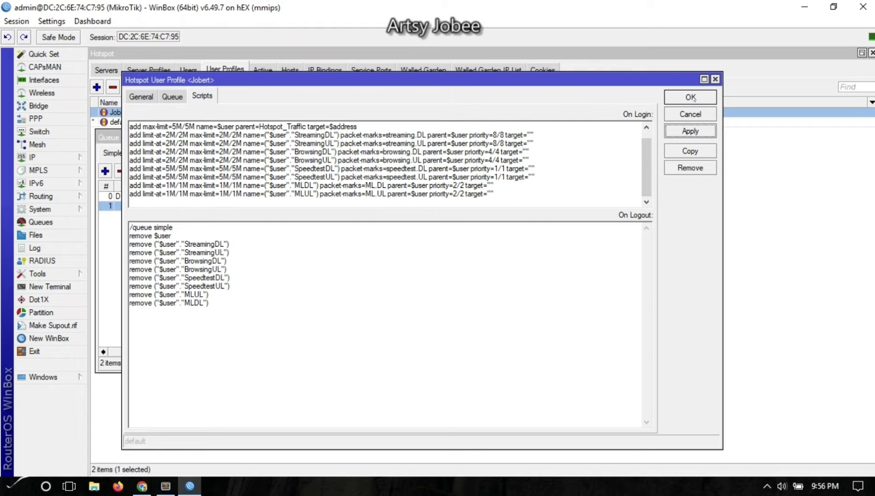
{"action": "left_click", "coordinate": [690, 97]}
{"action": "left_click", "coordinate": [411, 269]}
{"action": "left_click_drag", "start_coordinate": [281, 138], "coordinate": [423, 137]}
Remove the user's dynamic queue and log the user out from the ViralHotspot portal.
{"action": "left_click", "coordinate": [389, 197]}
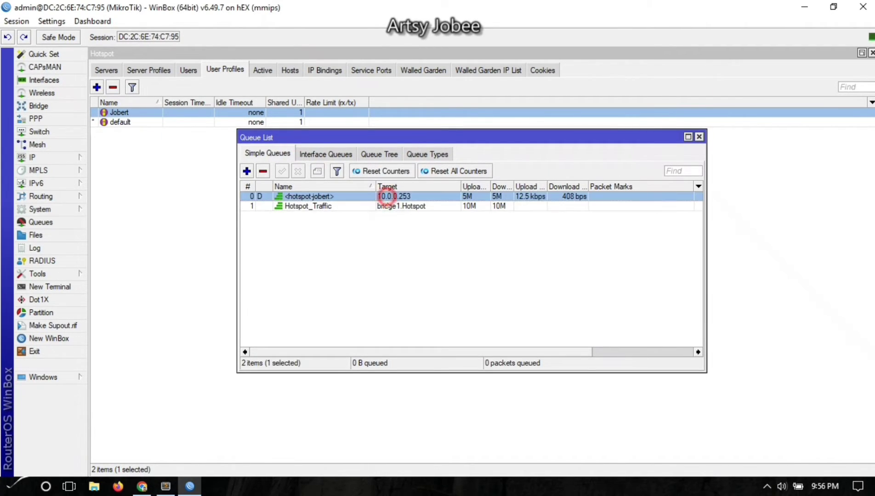
{"action": "left_click", "coordinate": [263, 171]}
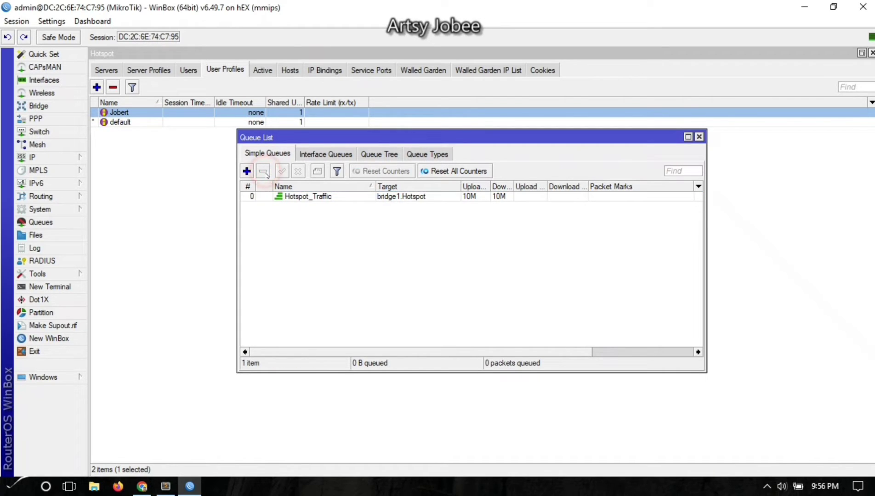
{"action": "left_click", "coordinate": [142, 486]}
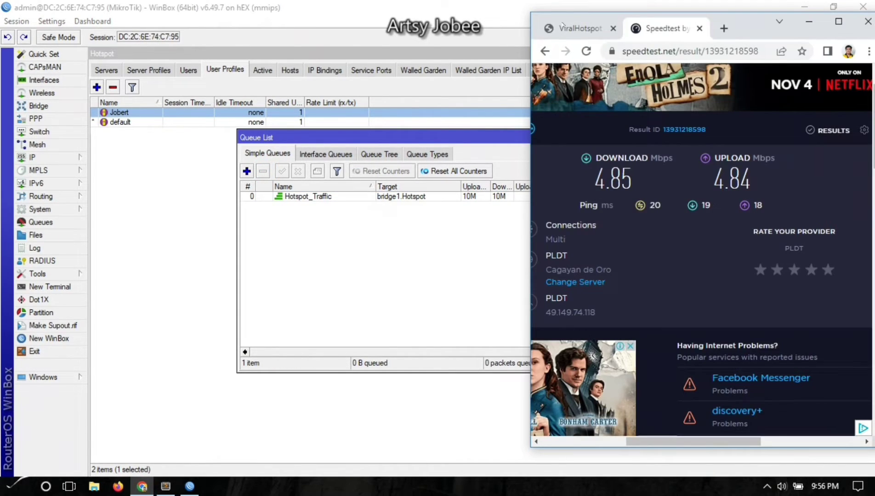
{"action": "left_click", "coordinate": [574, 28]}
{"action": "scroll", "coordinate": [754, 315], "scroll_direction": "down", "scroll_amount": 5}
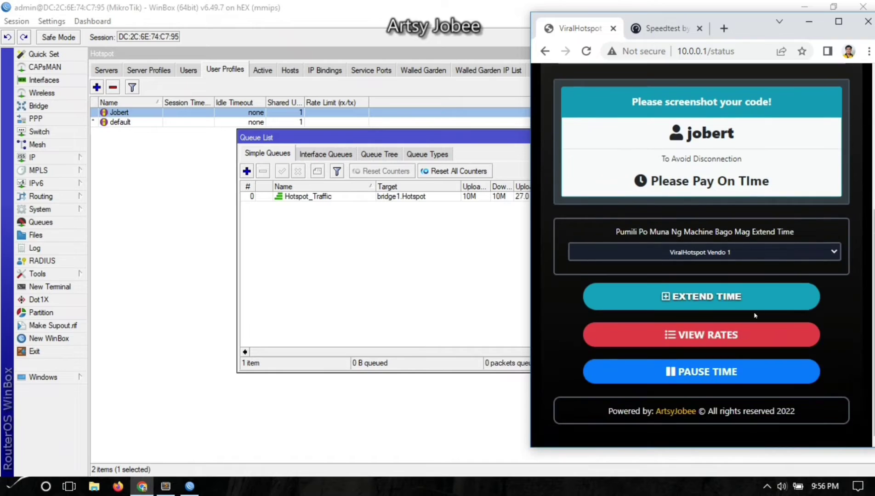
{"action": "left_click", "coordinate": [715, 379]}
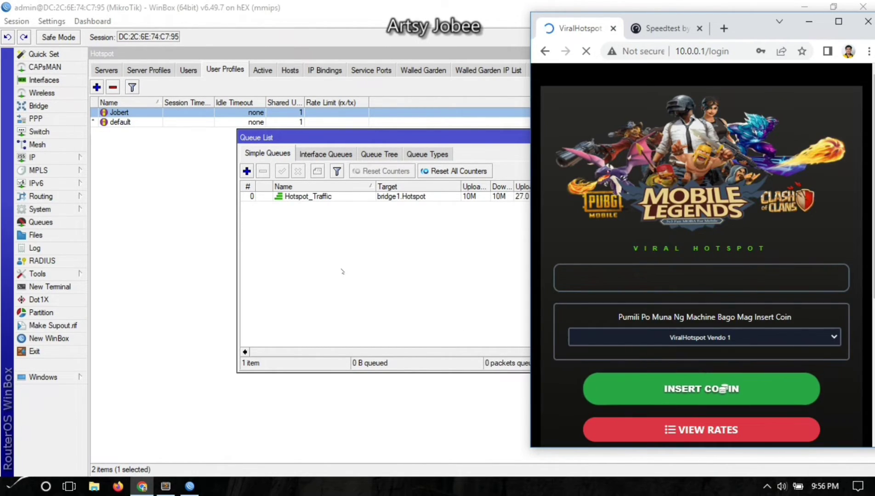
Select Hotspot_Traffic, raise the Hotspot user profiles, and bring up the browser portal.
{"action": "left_click", "coordinate": [341, 269]}
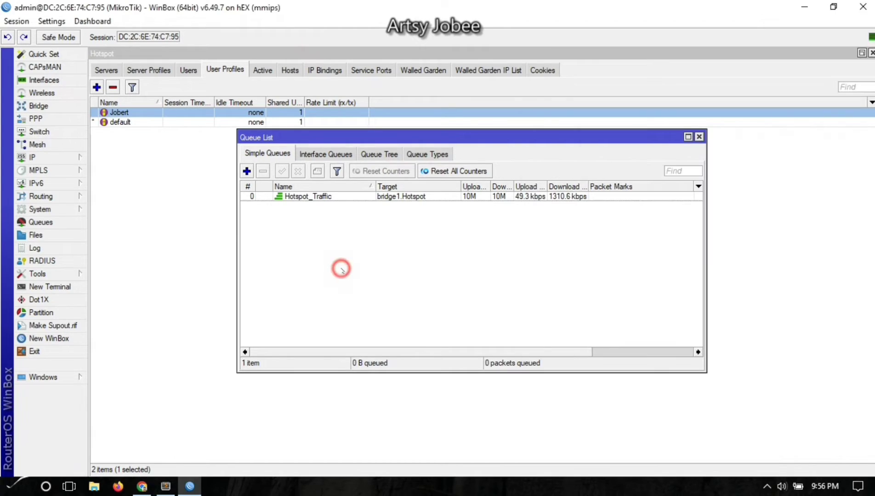
{"action": "left_click", "coordinate": [384, 198]}
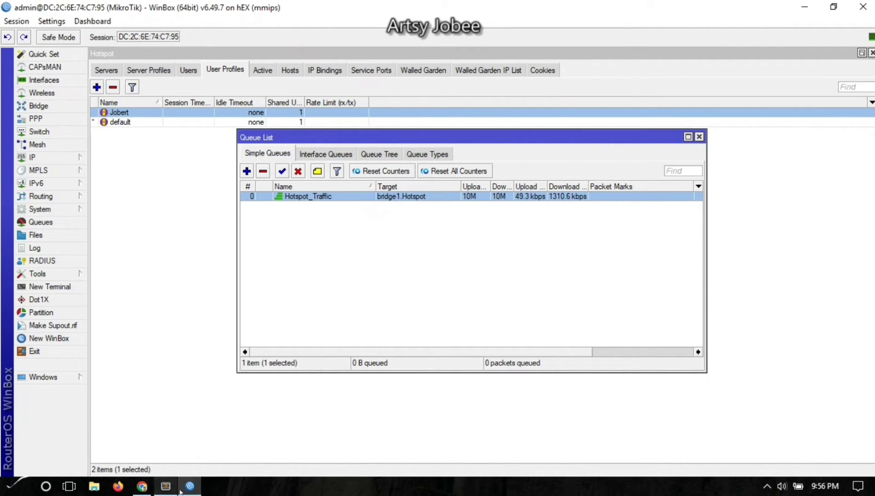
{"action": "left_click", "coordinate": [149, 189]}
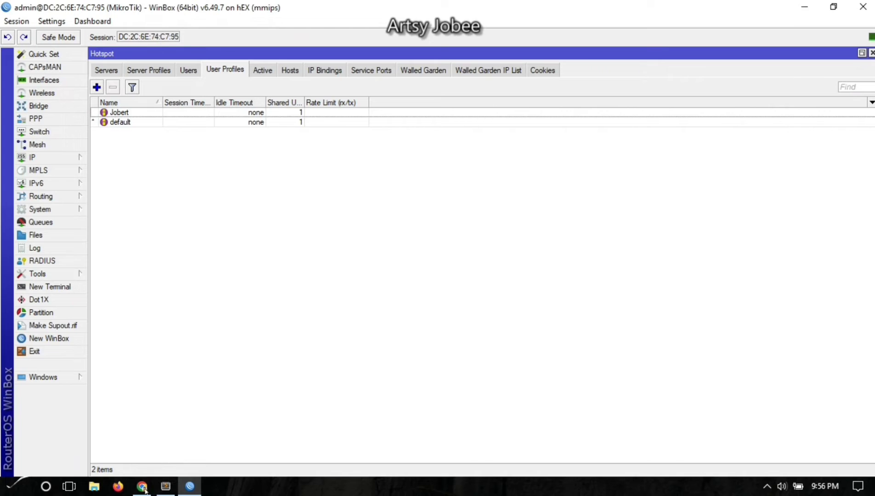
{"action": "left_click", "coordinate": [143, 487]}
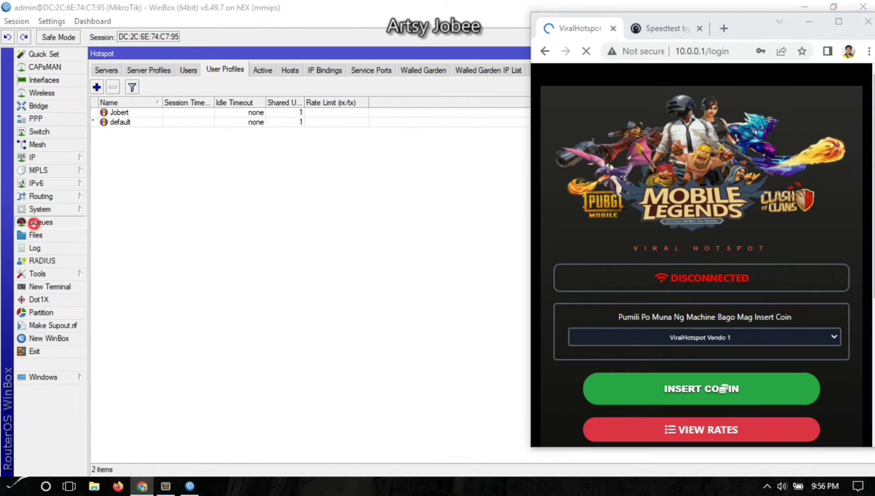
Open Simple Queues and connect to the hotspot portal with the voucher code.
{"action": "left_click", "coordinate": [28, 222]}
{"action": "left_click_drag", "start_coordinate": [368, 139], "coordinate": [224, 108]}
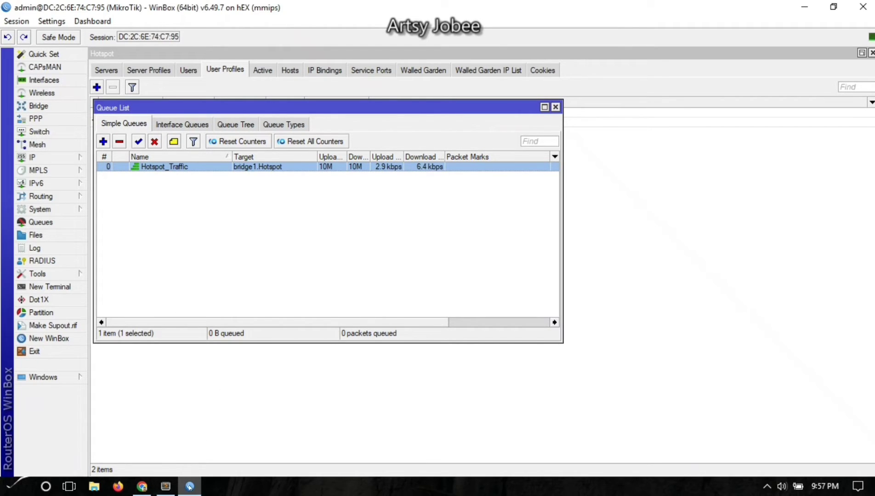
{"action": "left_click", "coordinate": [142, 487]}
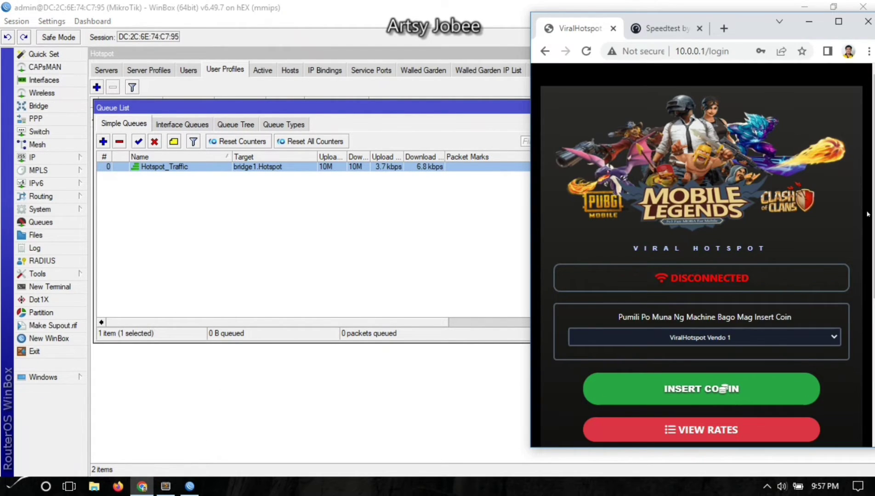
{"action": "scroll", "coordinate": [693, 321], "scroll_direction": "down", "scroll_amount": 3}
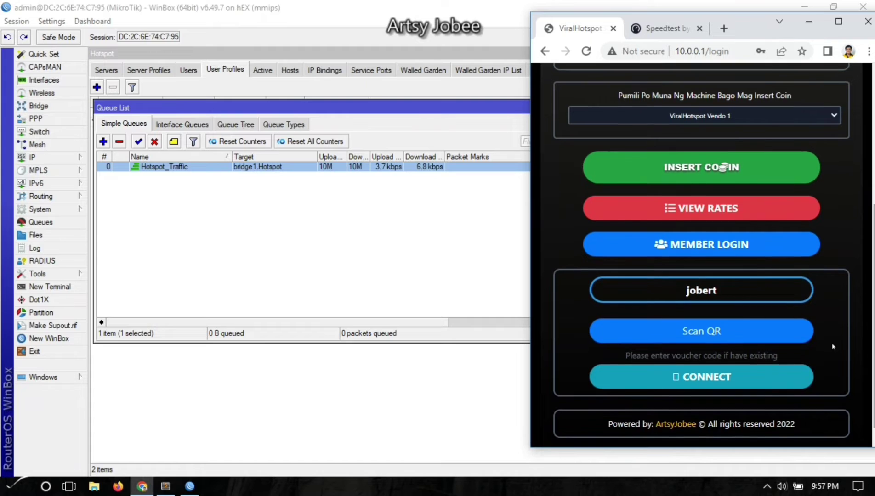
{"action": "left_click", "coordinate": [731, 290]}
{"action": "double_click", "coordinate": [730, 289]}
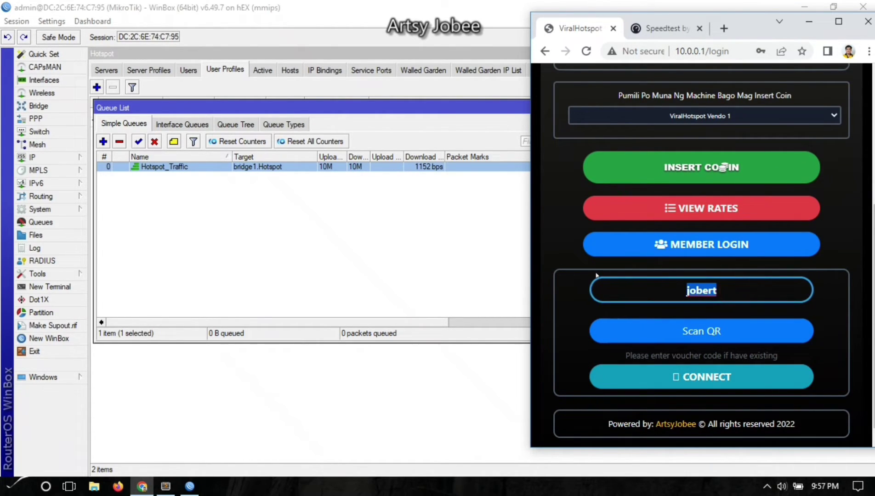
{"action": "left_click", "coordinate": [704, 382]}
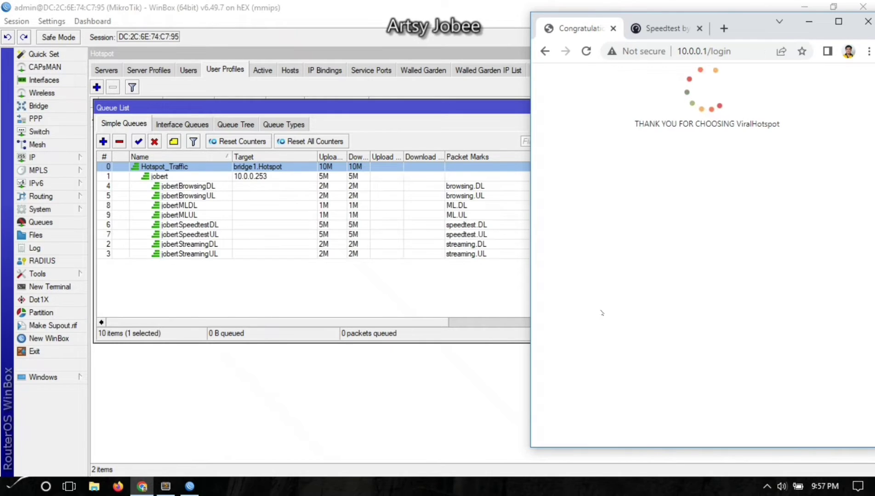
Inspect rates on Hotspot_Traffic, jobert's parent queue, and the browsing download/upload queues.
{"action": "left_click", "coordinate": [243, 293]}
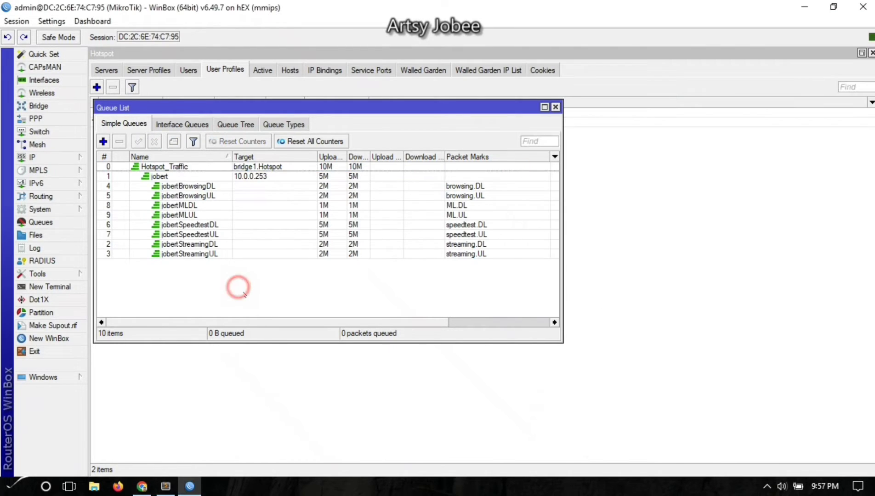
{"action": "left_click", "coordinate": [171, 167]}
{"action": "left_click", "coordinate": [177, 176]}
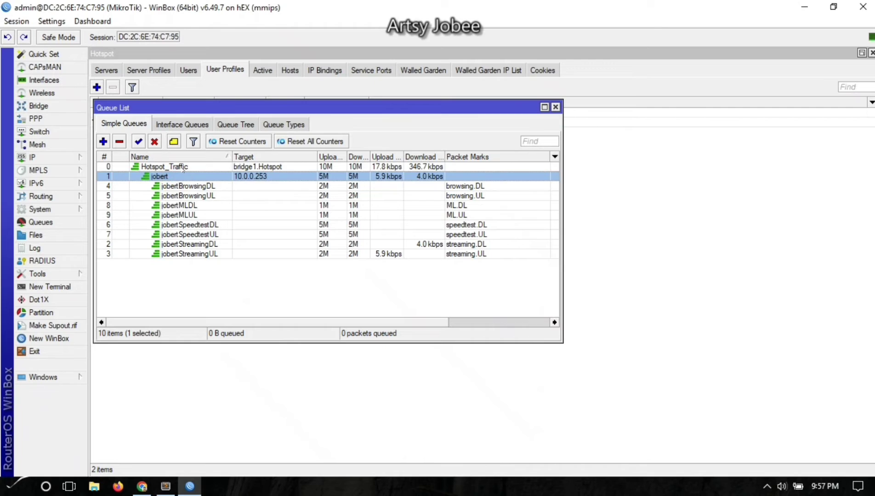
{"action": "left_click", "coordinate": [182, 167]}
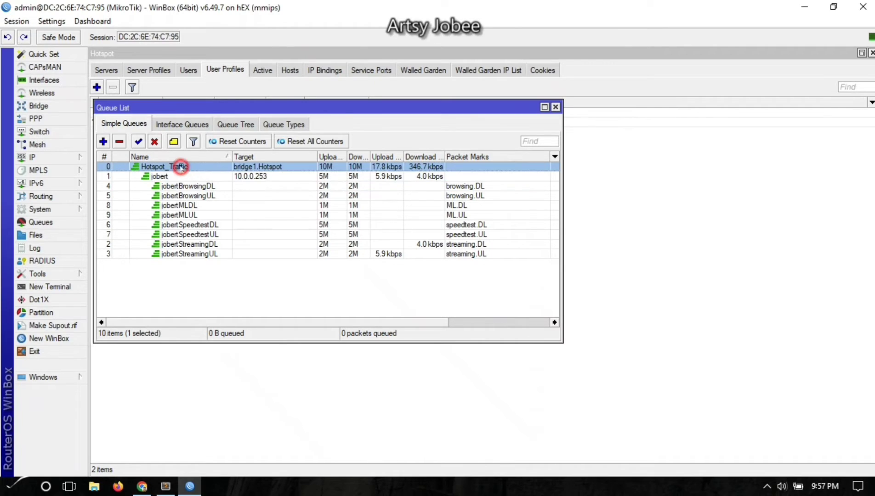
{"action": "left_click", "coordinate": [221, 177]}
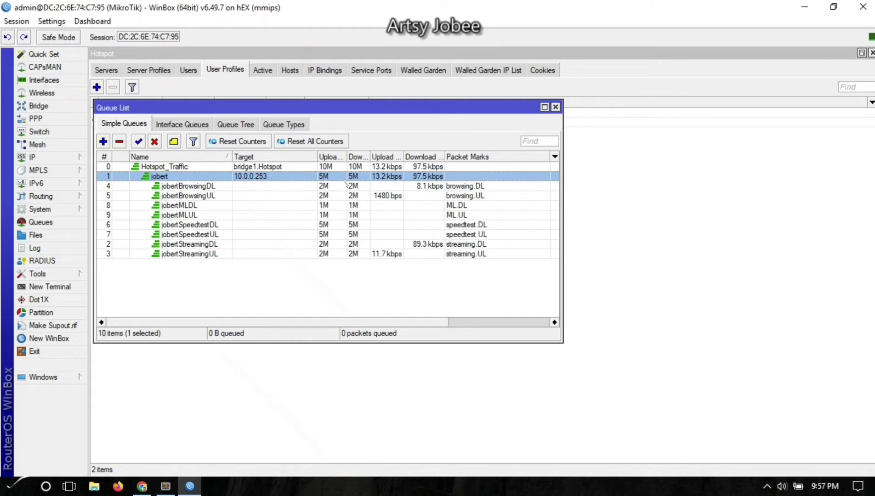
{"action": "left_click", "coordinate": [187, 186]}
{"action": "left_click", "coordinate": [200, 195]}
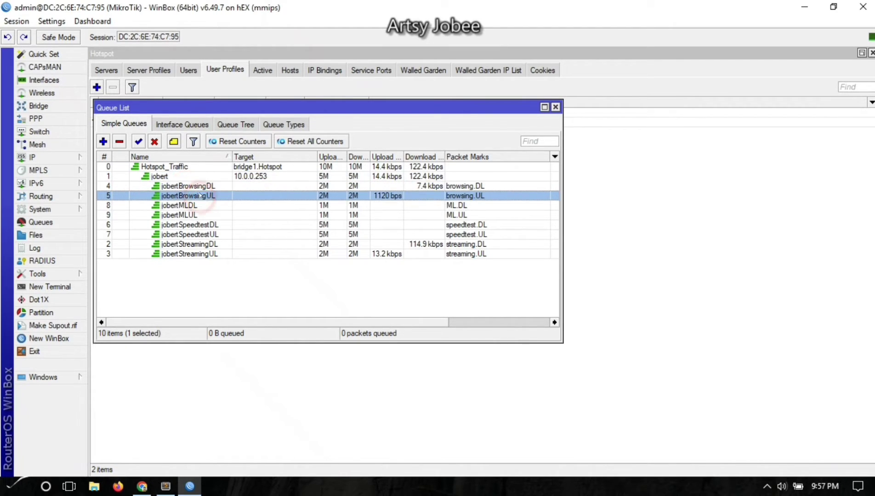
{"action": "left_click", "coordinate": [198, 186]}
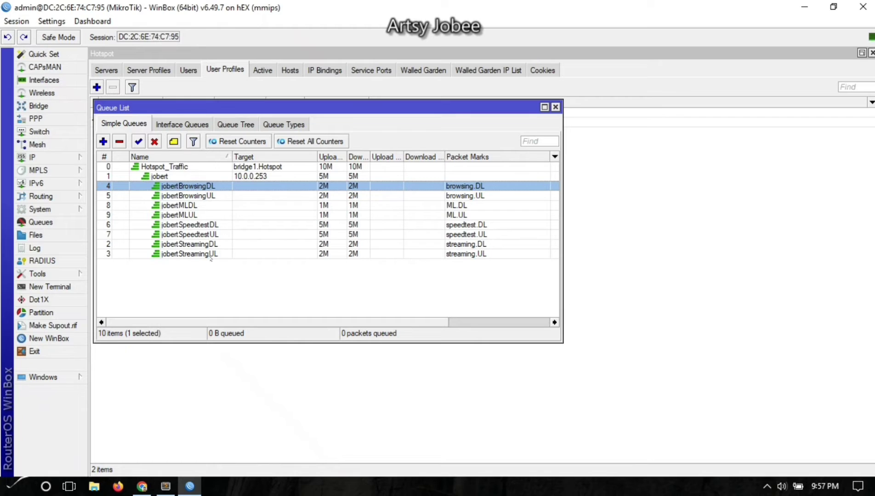
{"action": "left_click", "coordinate": [325, 308]}
Reload the Speedtest tab to rerun the test, getting 4.87 Mbps down and 4.84 Mbps up.
{"action": "left_click", "coordinate": [137, 489]}
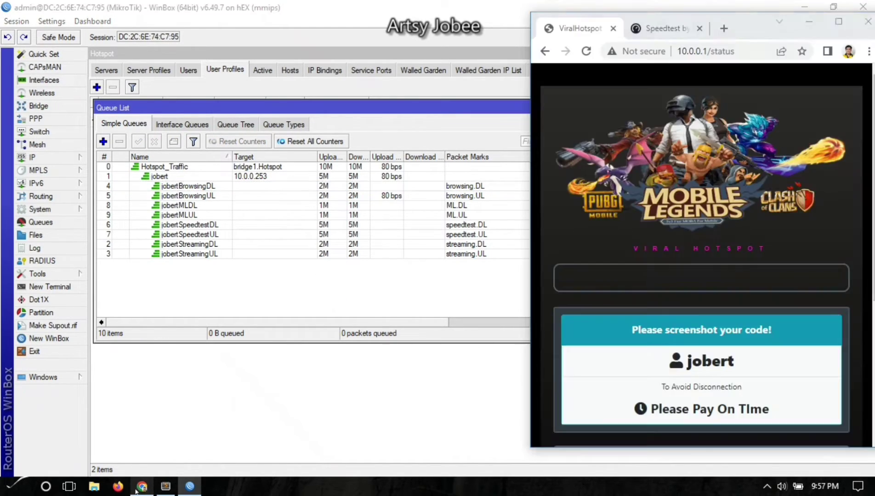
{"action": "left_click", "coordinate": [666, 29]}
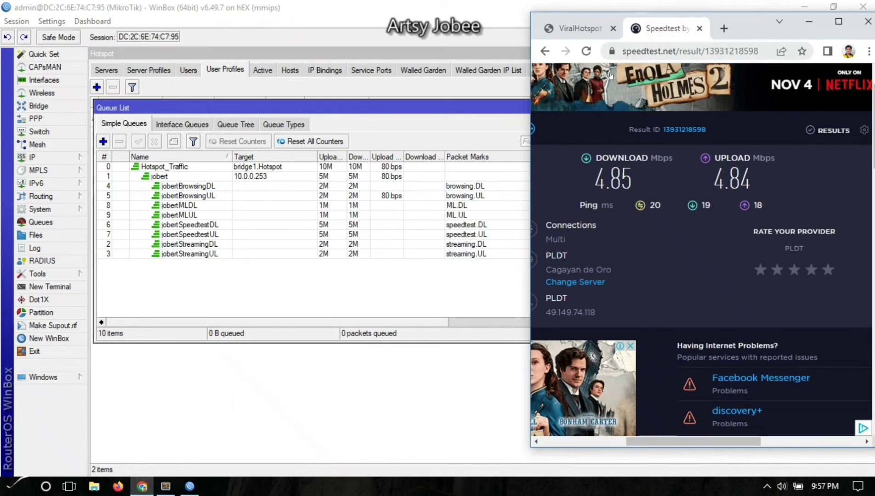
{"action": "left_click", "coordinate": [587, 51]}
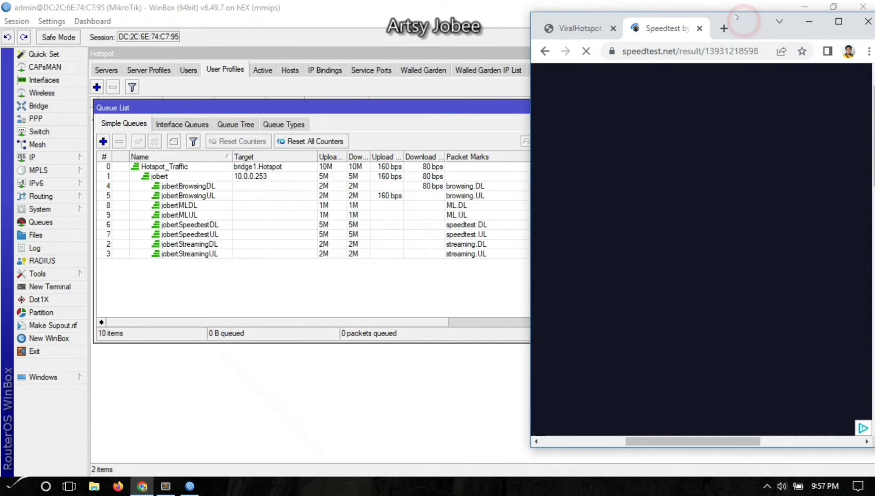
{"action": "left_click_drag", "start_coordinate": [745, 25], "coordinate": [732, 28]}
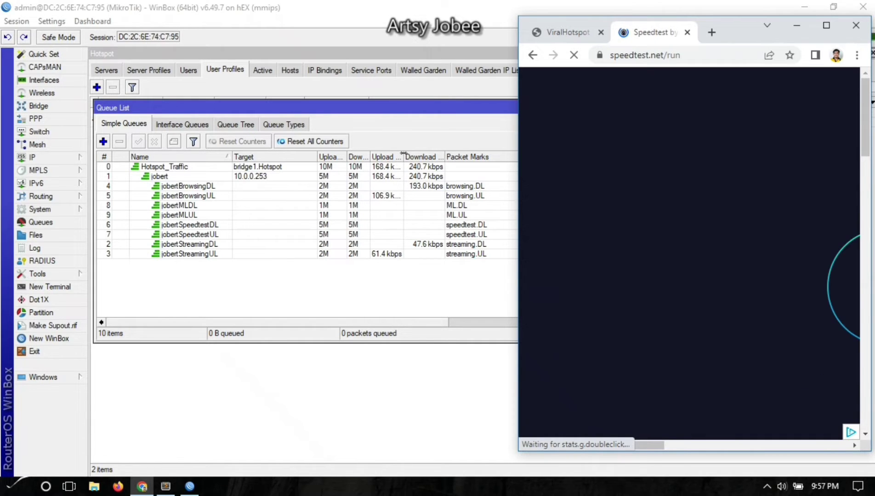
{"action": "left_click_drag", "start_coordinate": [657, 448], "coordinate": [740, 451]}
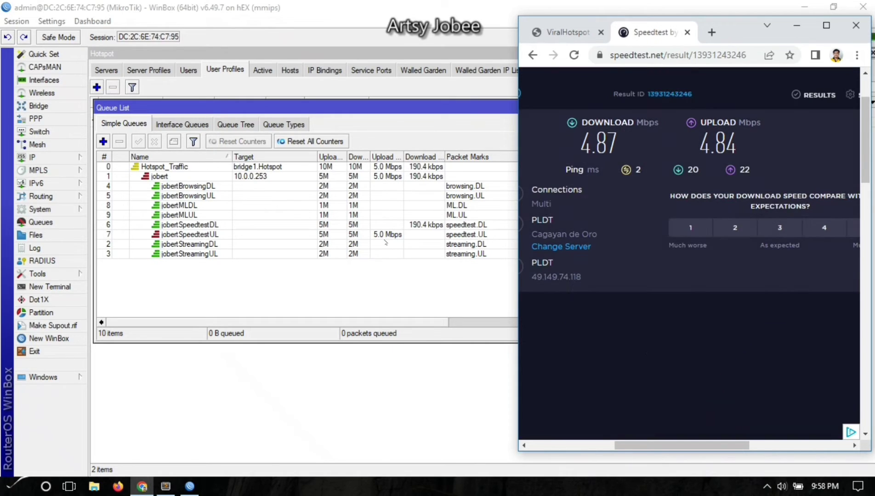
{"action": "left_click", "coordinate": [252, 287]}
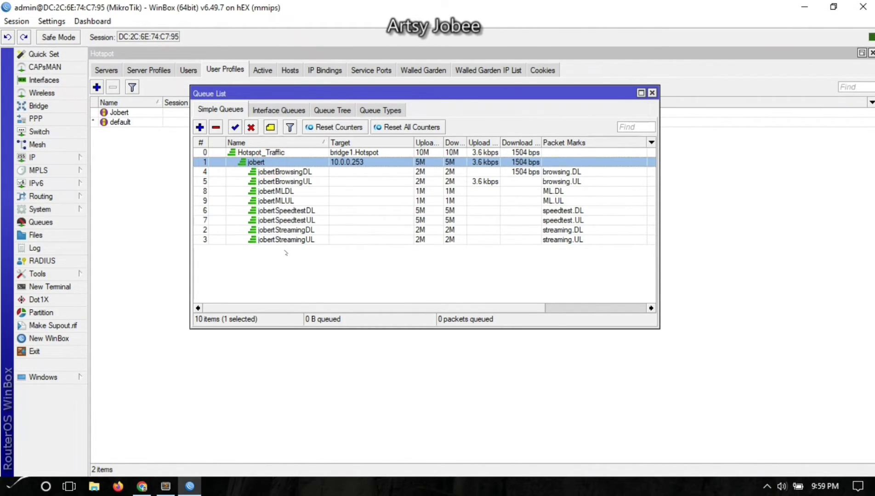
Inspect the browsing download/upload and speedtest download queues in Queue List.
{"action": "left_click", "coordinate": [284, 251]}
{"action": "left_click", "coordinate": [289, 172]}
{"action": "left_click", "coordinate": [288, 181]}
{"action": "left_click", "coordinate": [294, 172]}
{"action": "left_click", "coordinate": [294, 182]}
{"action": "left_click", "coordinate": [297, 182], "text": "ctrl"}
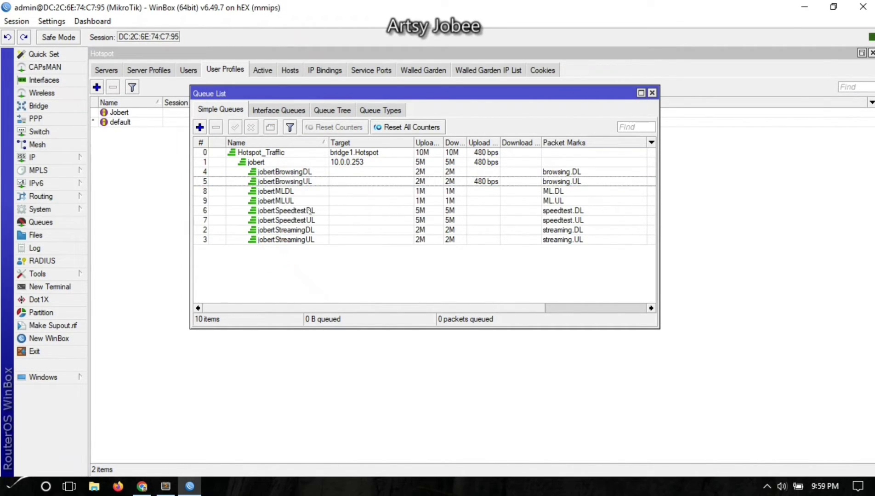
{"action": "left_click", "coordinate": [287, 210]}
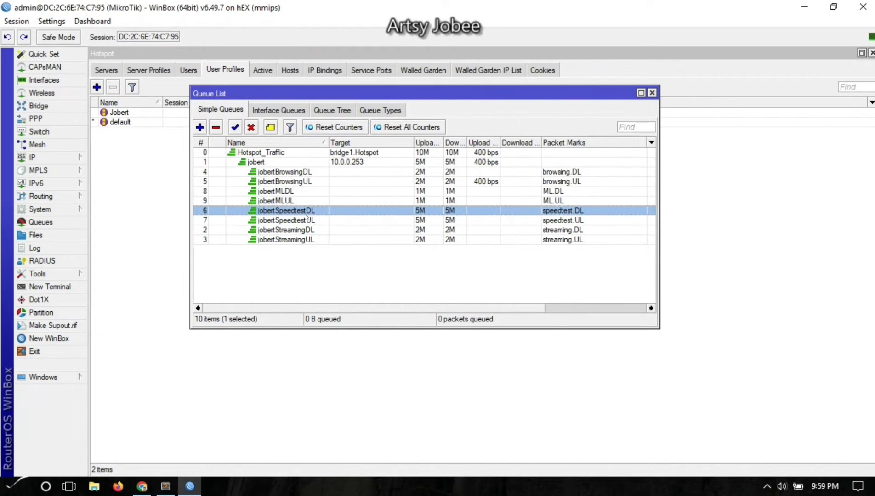
{"action": "left_click", "coordinate": [304, 273]}
In IP > Firewall > Mangle, disable forward rules 7 and 8, select rule 6, and add a rule.
{"action": "left_click", "coordinate": [43, 161]}
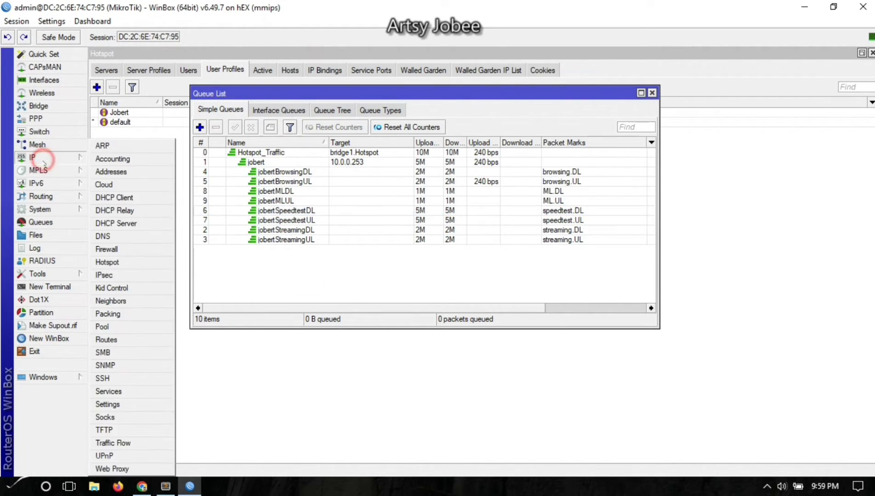
{"action": "left_click", "coordinate": [106, 249]}
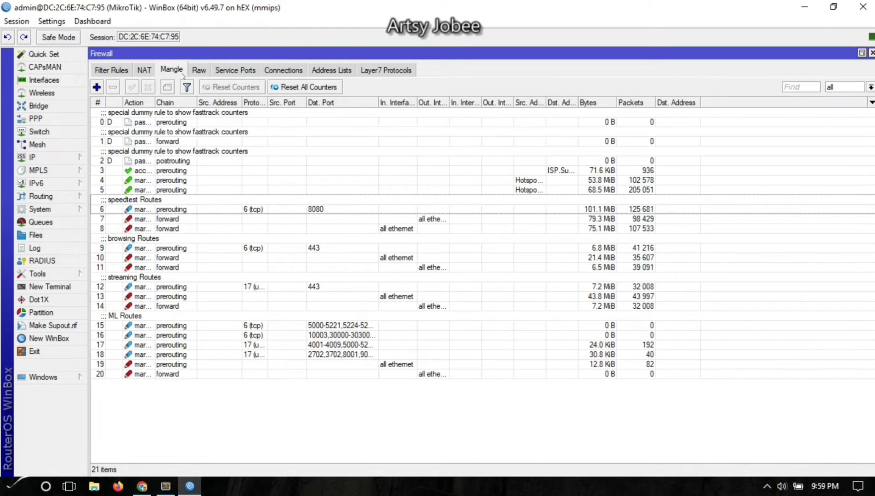
{"action": "left_click", "coordinate": [145, 219]}
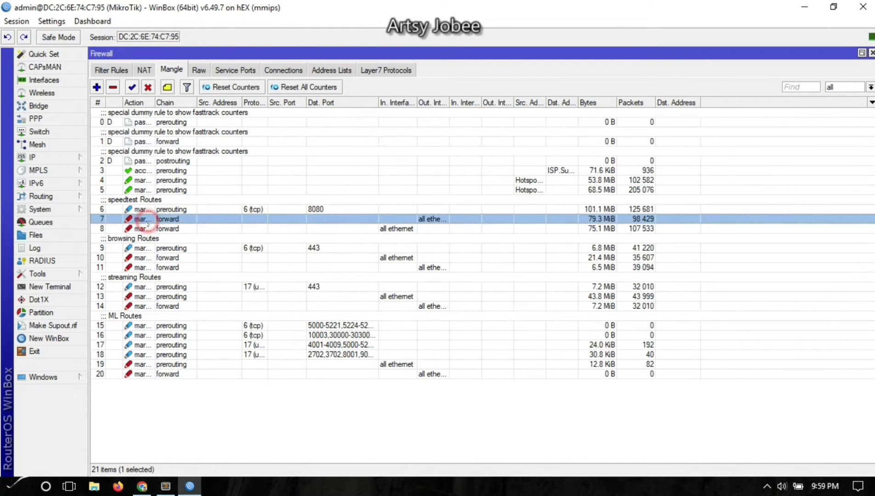
{"action": "left_click", "coordinate": [142, 229], "text": "shift"}
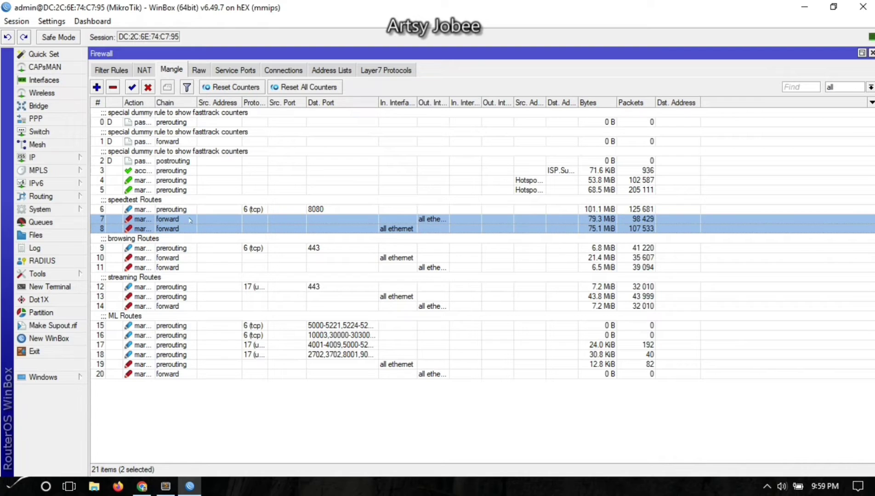
{"action": "left_click", "coordinate": [148, 87]}
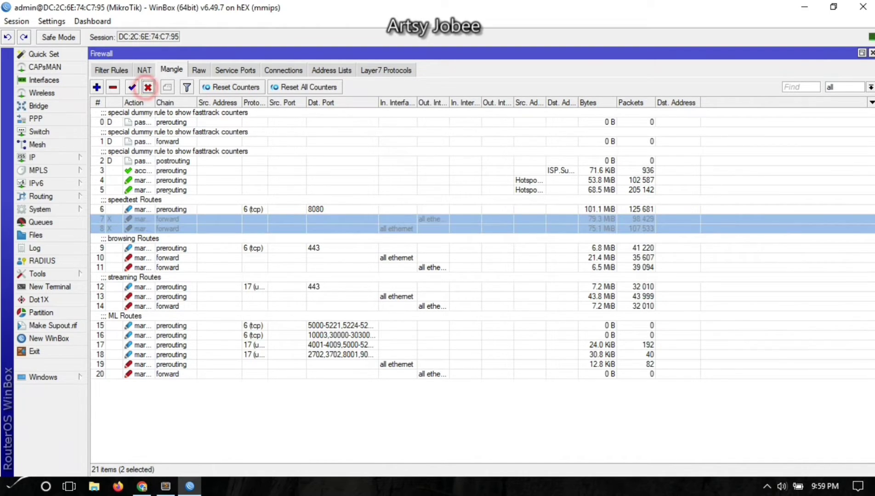
{"action": "left_click", "coordinate": [163, 407]}
{"action": "left_click", "coordinate": [164, 210]}
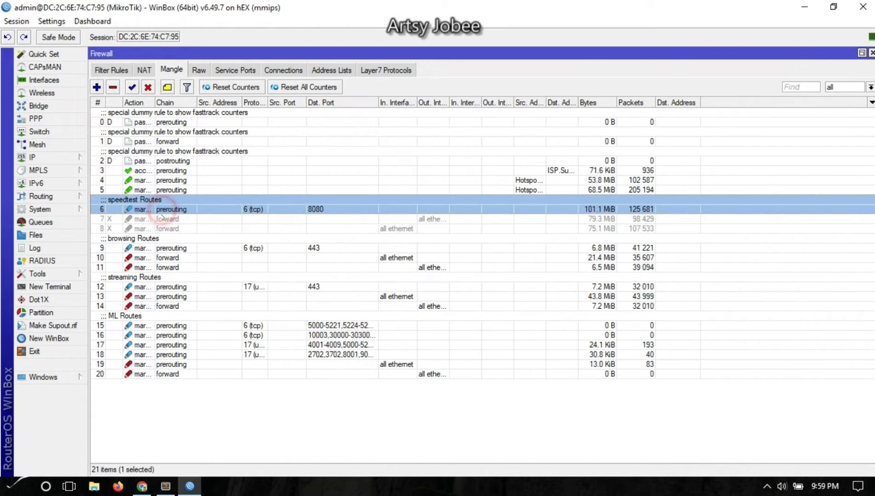
{"action": "left_click", "coordinate": [97, 87]}
Create a rule matching connection mark speedtest.con that marks packets speedtest.pk without passthrough.
{"action": "left_click", "coordinate": [367, 119]}
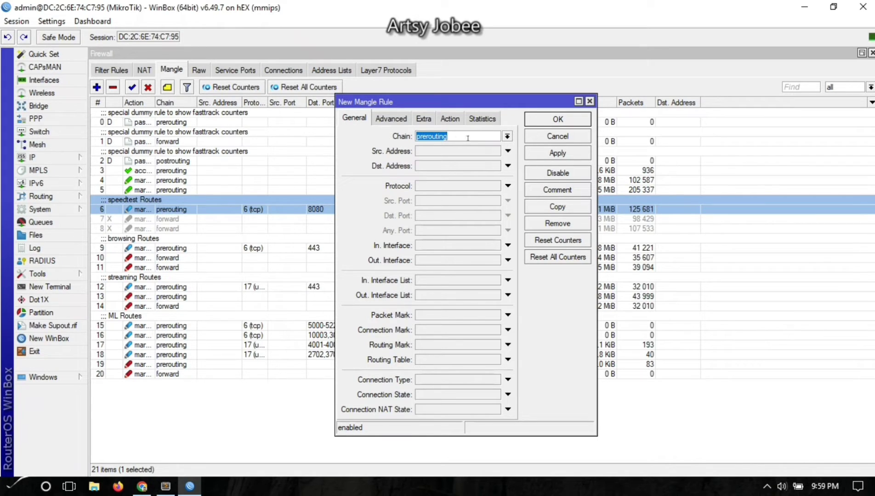
{"action": "left_click", "coordinate": [508, 330]}
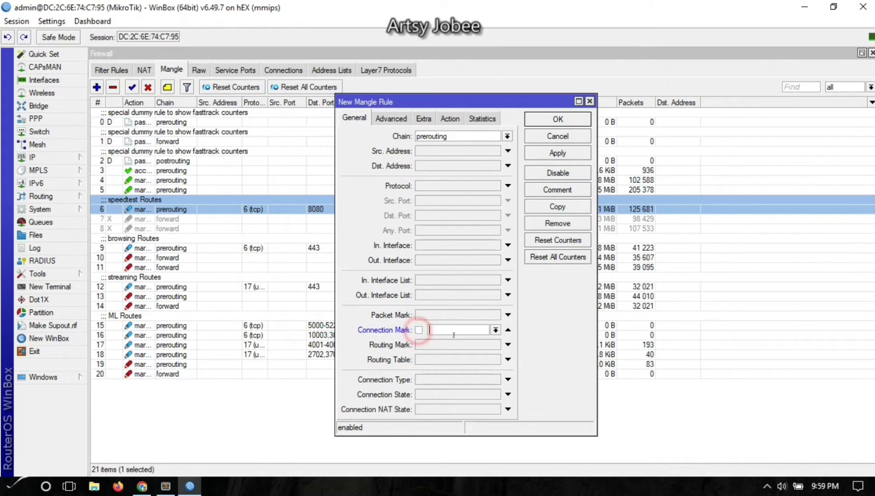
{"action": "left_click", "coordinate": [495, 330]}
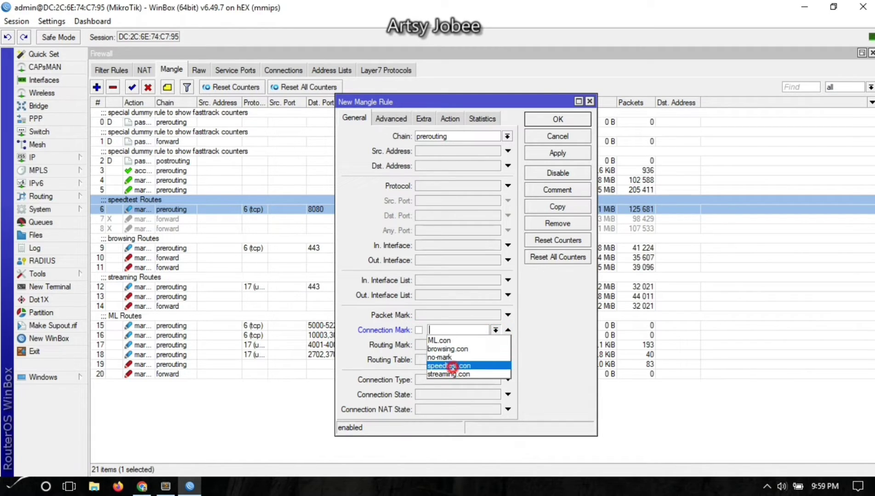
{"action": "left_click", "coordinate": [452, 366]}
{"action": "left_click", "coordinate": [451, 120]}
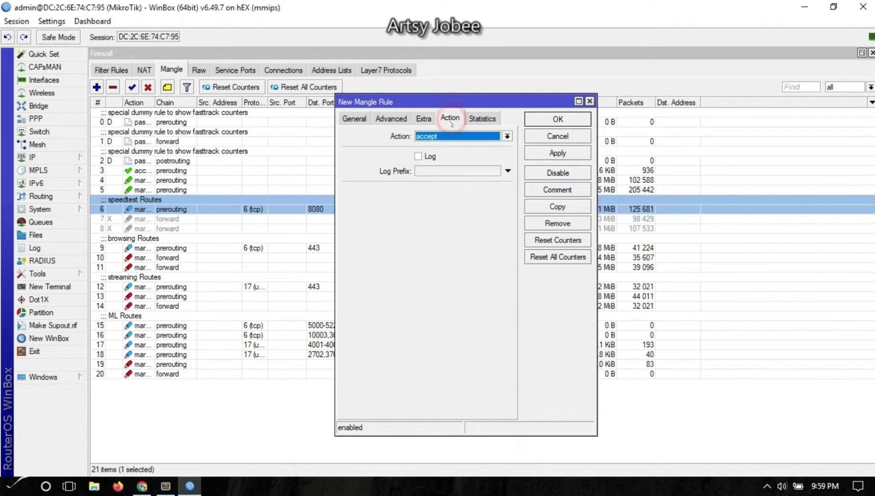
{"action": "left_click", "coordinate": [455, 135]}
{"action": "left_click", "coordinate": [453, 238]}
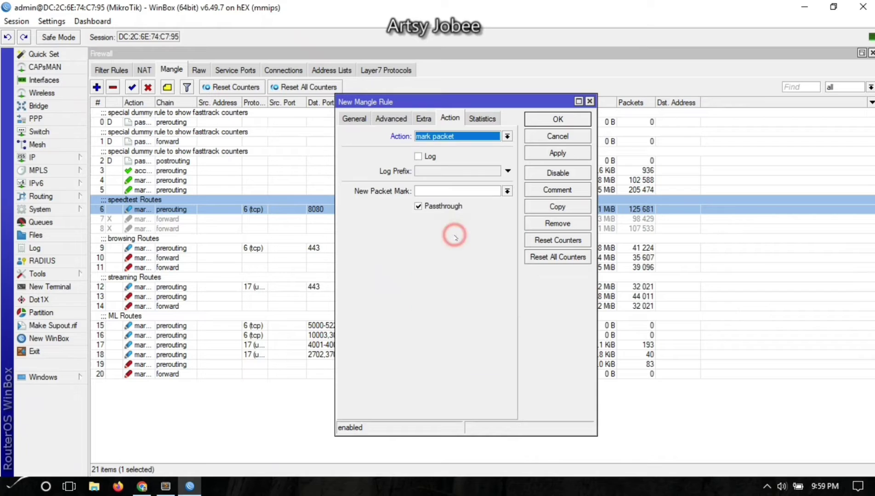
{"action": "left_click", "coordinate": [441, 206]}
{"action": "left_click", "coordinate": [442, 191]}
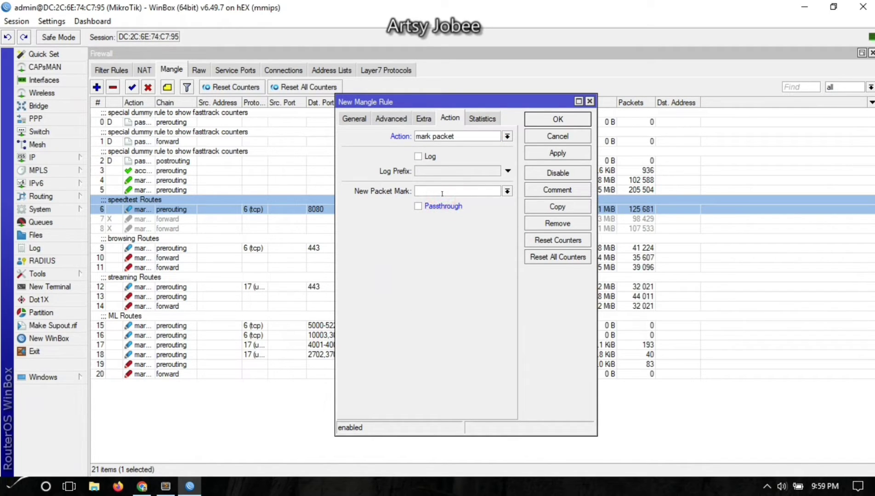
{"action": "type", "text": "speedtest.pk"}
{"action": "left_click", "coordinate": [552, 154]}
{"action": "left_click", "coordinate": [546, 121]}
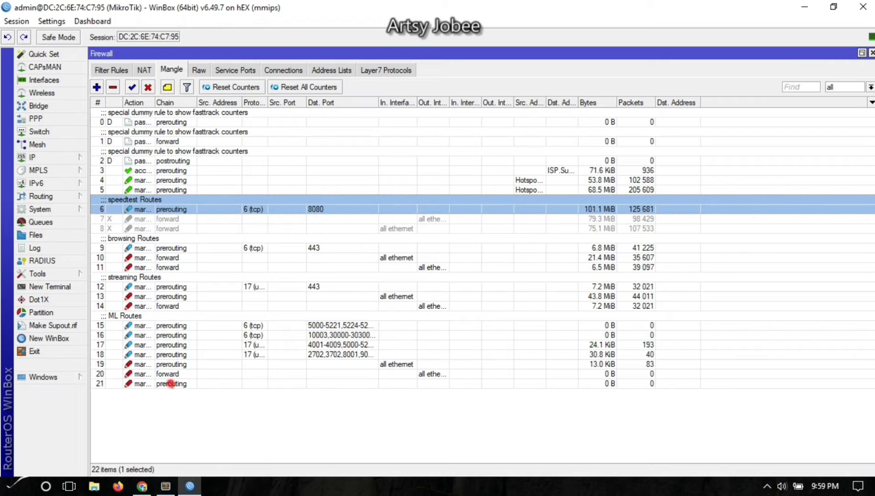
Drag the new rule up to position 7 in the speedtest Routes group.
{"action": "left_click", "coordinate": [172, 384]}
{"action": "left_click_drag", "start_coordinate": [171, 384], "coordinate": [180, 220]}
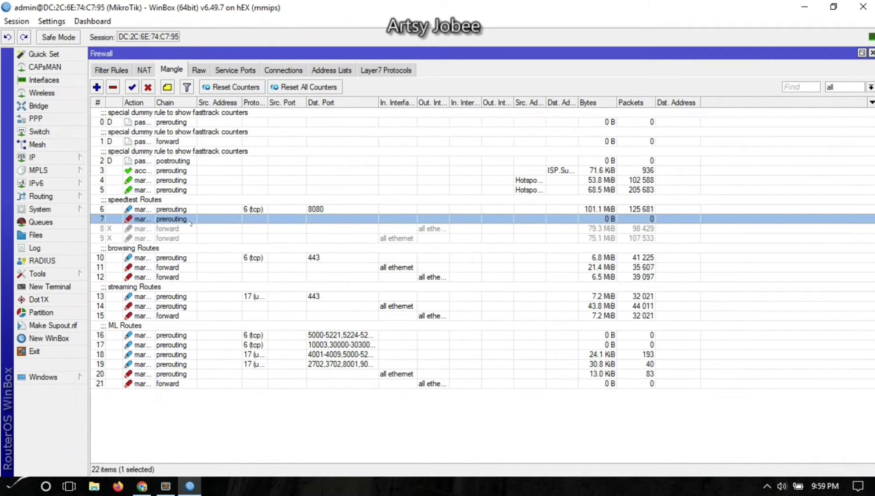
{"action": "left_click", "coordinate": [172, 209]}
{"action": "left_click", "coordinate": [171, 219]}
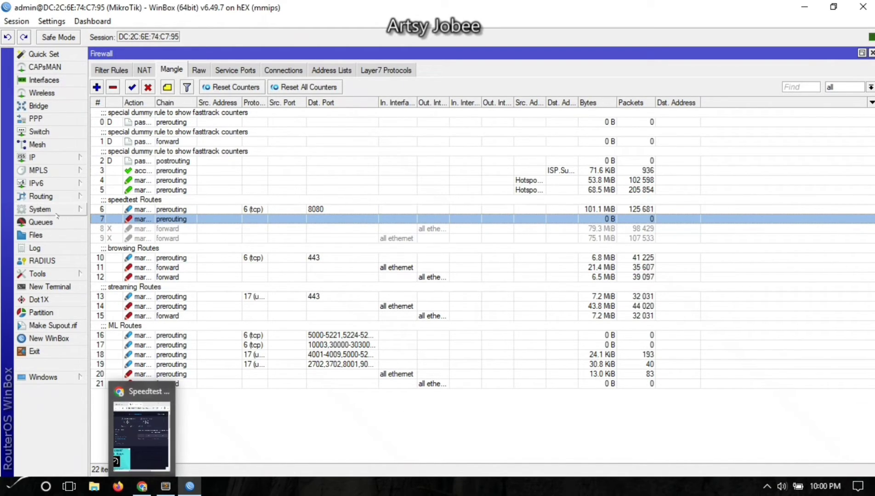
{"action": "left_click", "coordinate": [34, 158]}
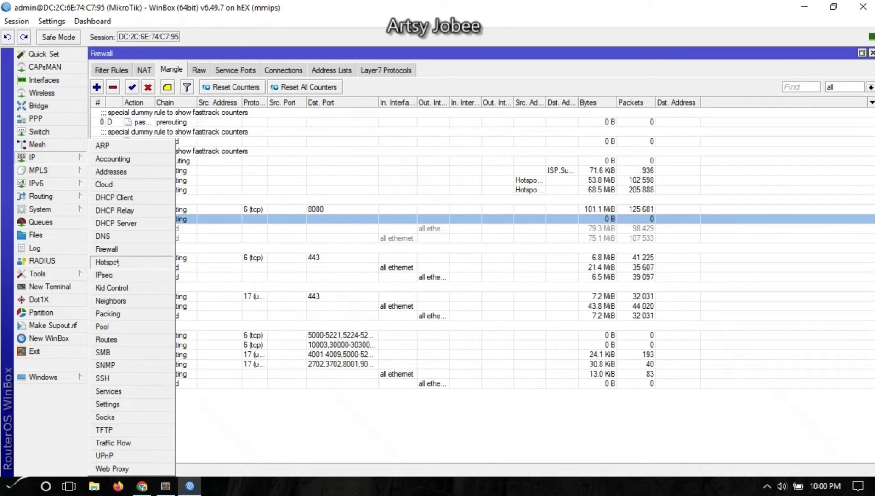
Open the custom Jobert profile under IP > Hotspot > User Profiles.
{"action": "left_click", "coordinate": [117, 262]}
{"action": "left_click", "coordinate": [186, 172]}
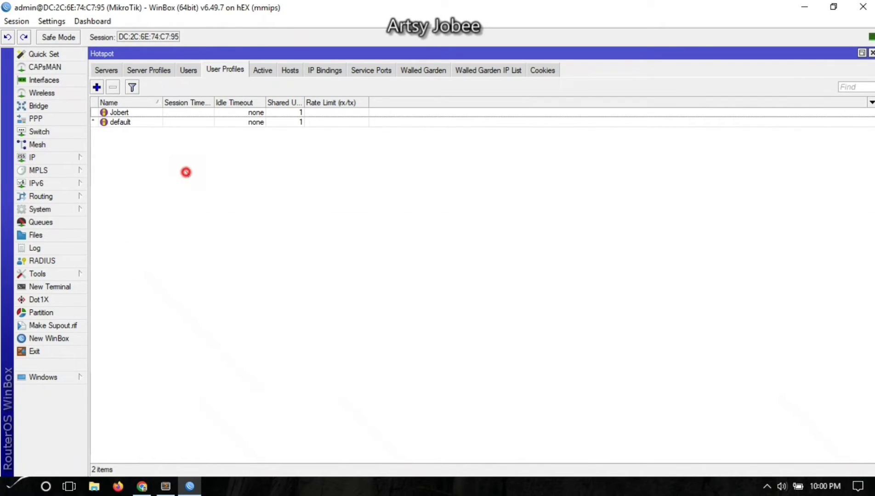
{"action": "left_click", "coordinate": [190, 123]}
{"action": "left_click", "coordinate": [175, 114]}
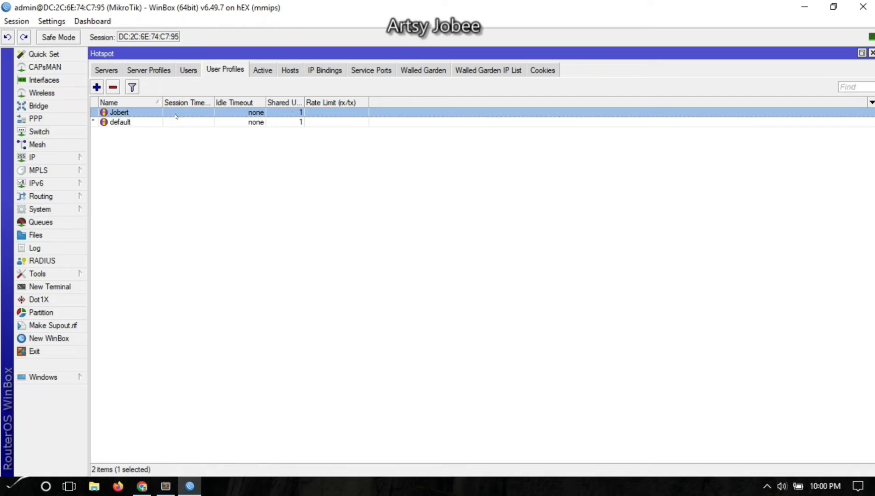
{"action": "double_click", "coordinate": [175, 113]}
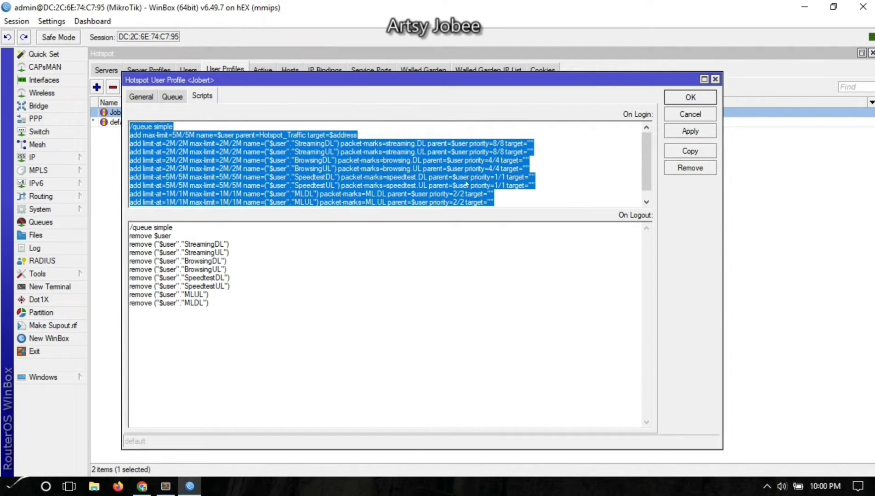
In On Login, delete the SpeedtestUL line and make SpeedtestDL a SpeedtestUL/DL queue marked speedtest.pkt.
{"action": "left_click", "coordinate": [554, 172]}
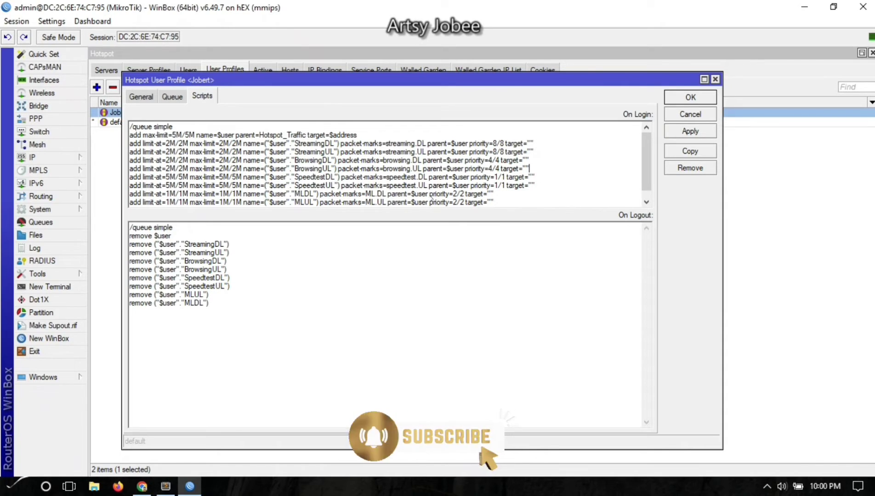
{"action": "left_click", "coordinate": [536, 177]}
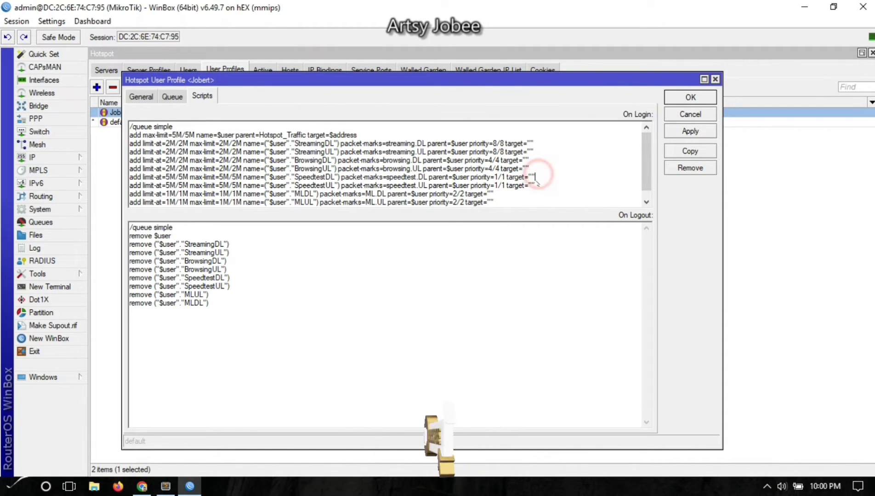
{"action": "left_click_drag", "start_coordinate": [536, 182], "coordinate": [535, 187]}
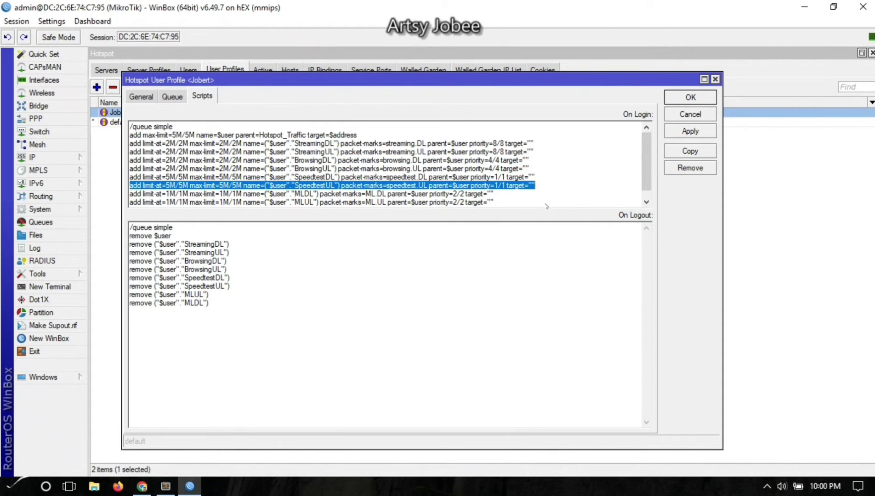
{"action": "key", "text": "Delete"}
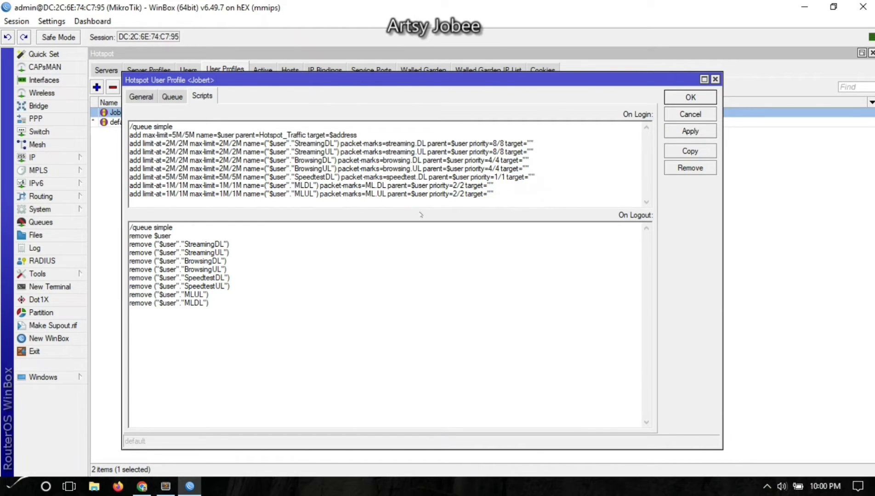
{"action": "left_click", "coordinate": [326, 177]}
{"action": "type", "text": "UL"}
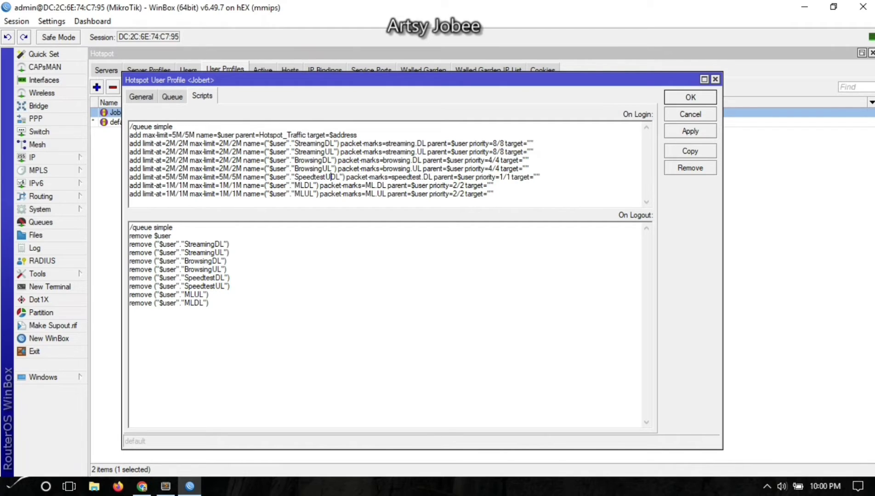
{"action": "type", "text": "/"}
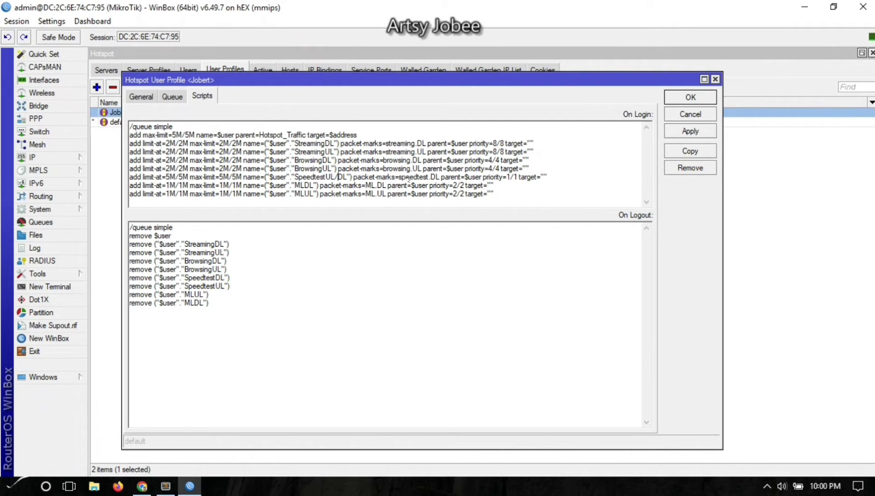
{"action": "double_click", "coordinate": [434, 177]}
{"action": "type", "text": "pkt"}
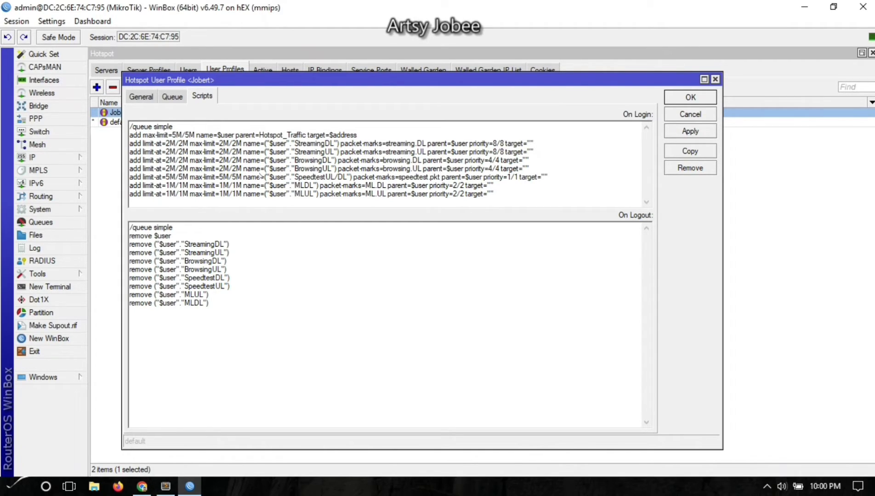
In On Logout, remove the SpeedtestUL line, rename SpeedtestDL to SpeedtestUL/DL, and save the profile.
{"action": "left_click", "coordinate": [271, 277]}
{"action": "mouse_move", "coordinate": [230, 278]}
{"action": "left_mouse_down"}
{"action": "mouse_move", "coordinate": [226, 287]}
{"action": "mouse_move", "coordinate": [238, 291]}
{"action": "left_mouse_up"}
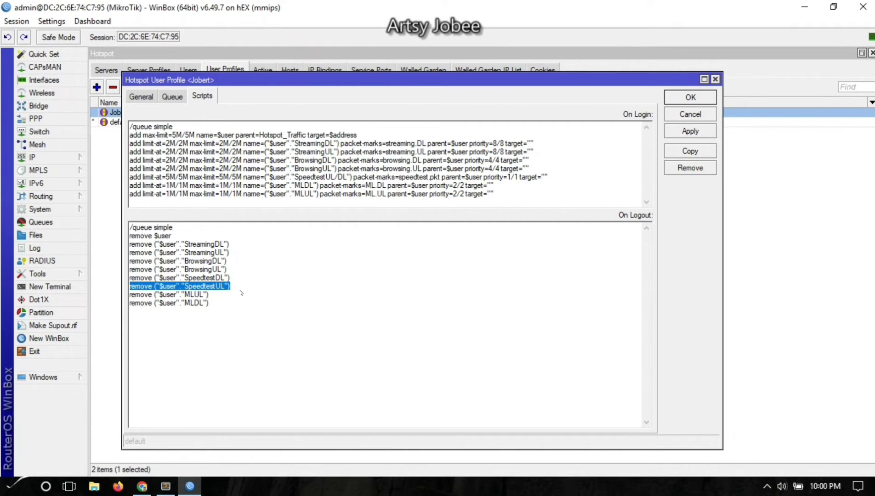
{"action": "key", "text": "BackSpace"}
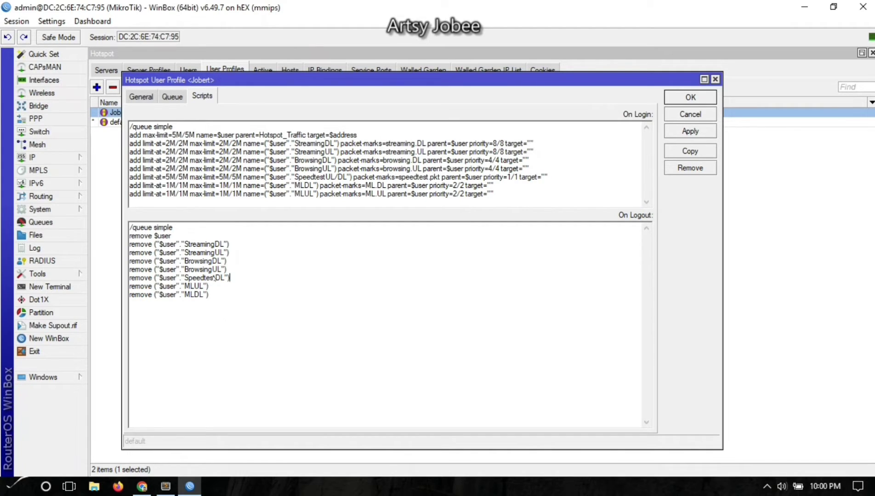
{"action": "left_click", "coordinate": [216, 277]}
{"action": "type", "text": "UL/"}
{"action": "left_click", "coordinate": [688, 132]}
{"action": "left_click", "coordinate": [689, 97]}
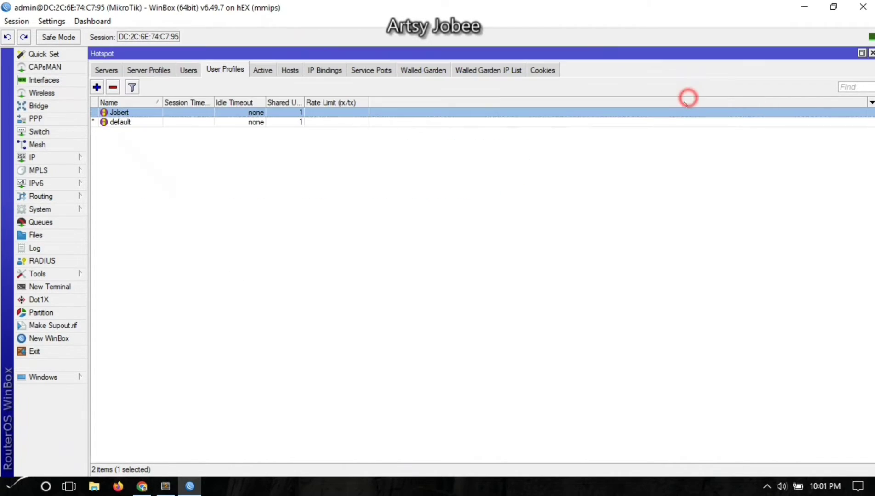
{"action": "left_click", "coordinate": [422, 272]}
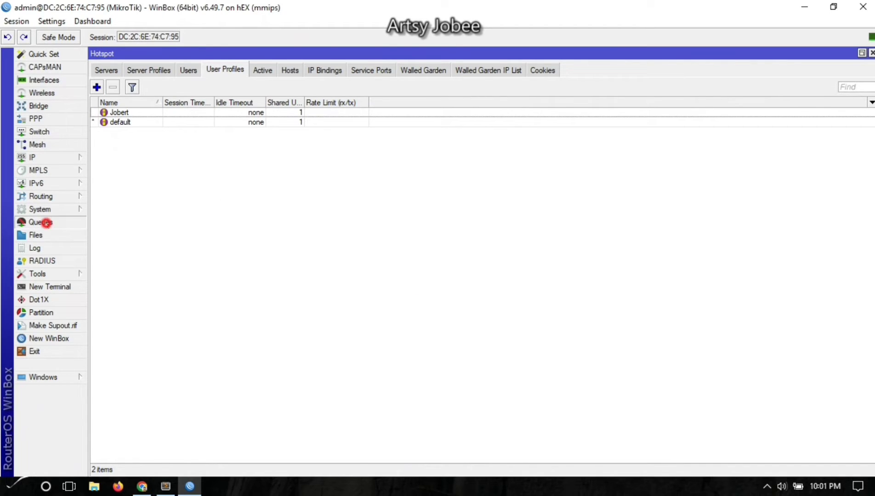
Open Simple Queues, log in via the portal's CONNECT, and select the 5M SpeedtestUL/DL queue.
{"action": "left_click", "coordinate": [45, 223]}
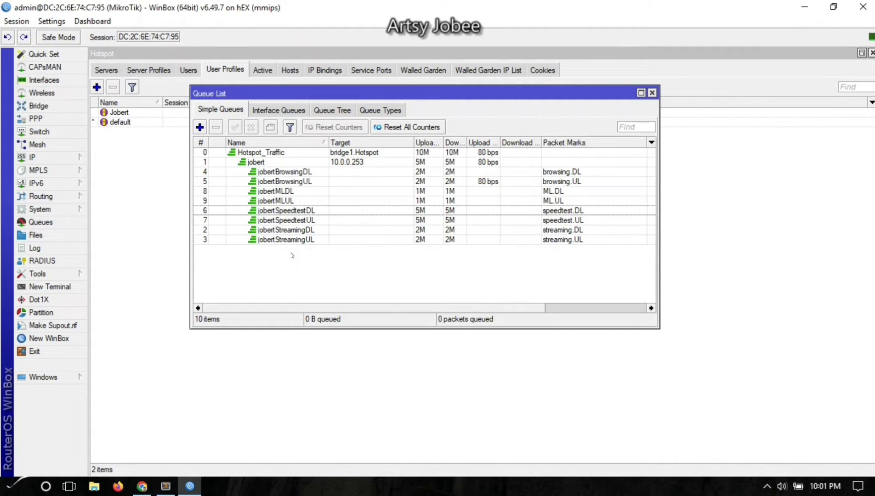
{"action": "left_click", "coordinate": [274, 161]}
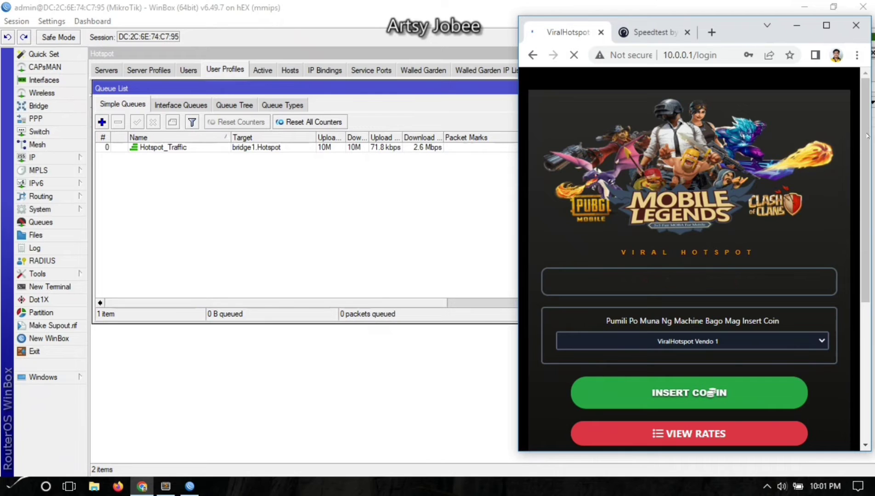
{"action": "left_click_drag", "start_coordinate": [864, 120], "coordinate": [865, 232]}
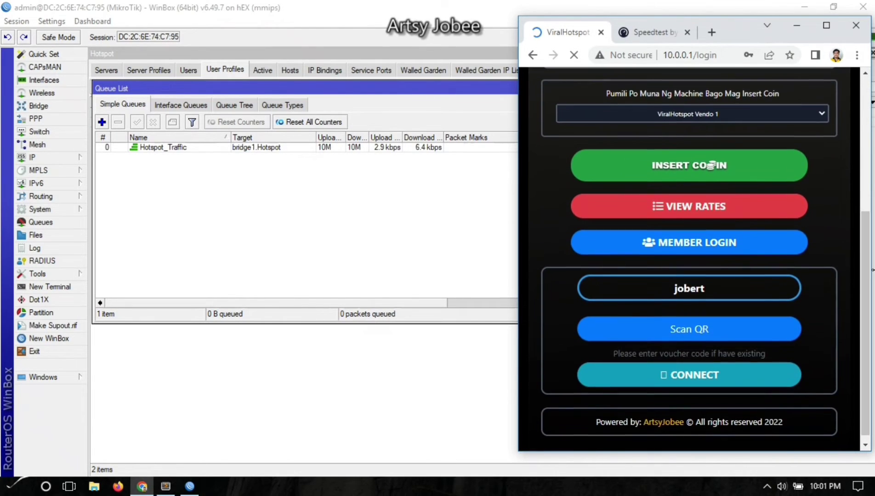
{"action": "left_click", "coordinate": [685, 377]}
{"action": "left_click", "coordinate": [685, 377]}
{"action": "left_click", "coordinate": [267, 277]}
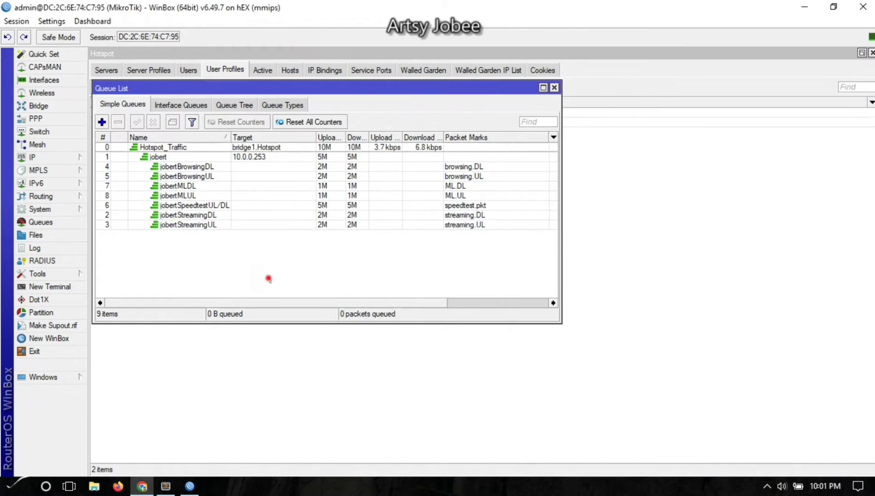
{"action": "left_click", "coordinate": [207, 207]}
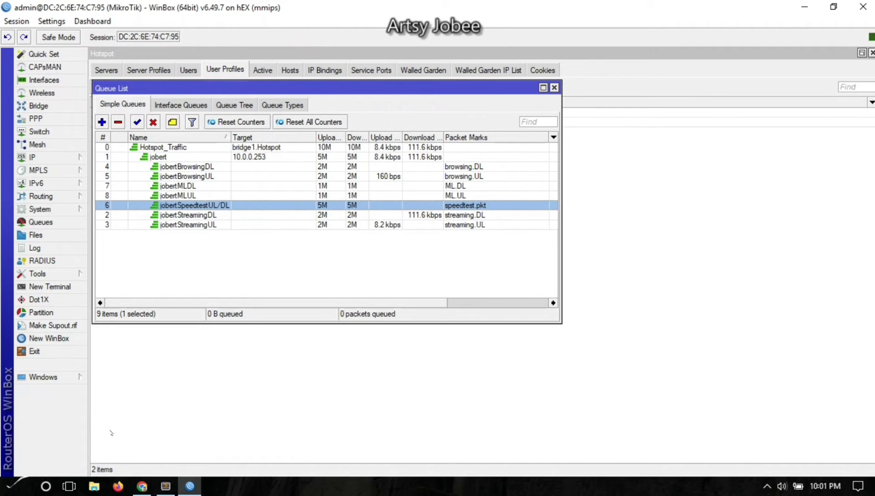
Reload the Speedtest tab and start a new test, reaching 46.57 Mbps download.
{"action": "left_click", "coordinate": [142, 486]}
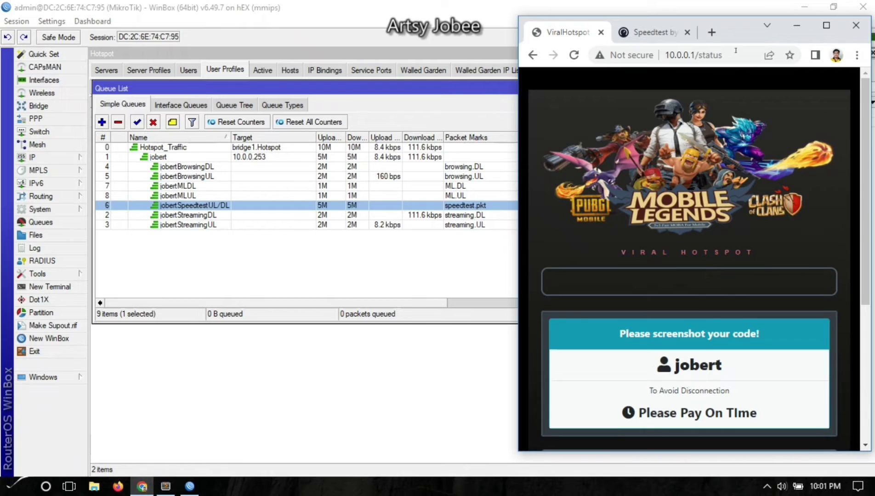
{"action": "left_click", "coordinate": [652, 32]}
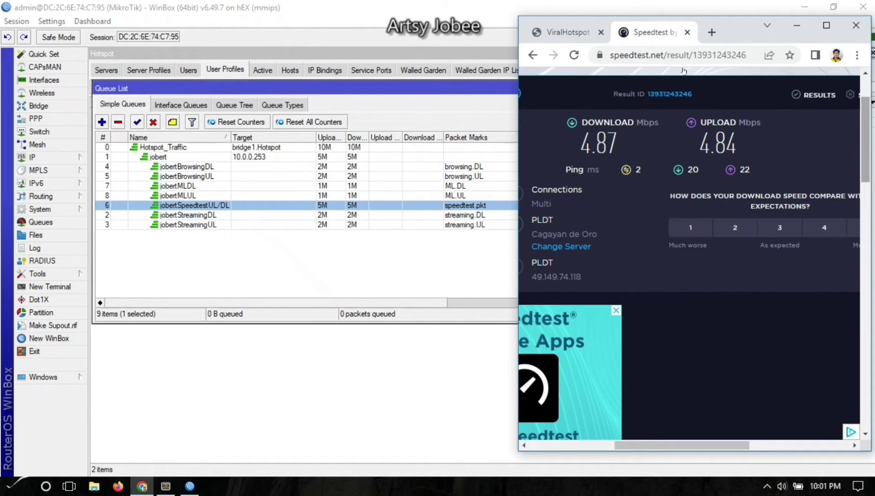
{"action": "left_click", "coordinate": [574, 55]}
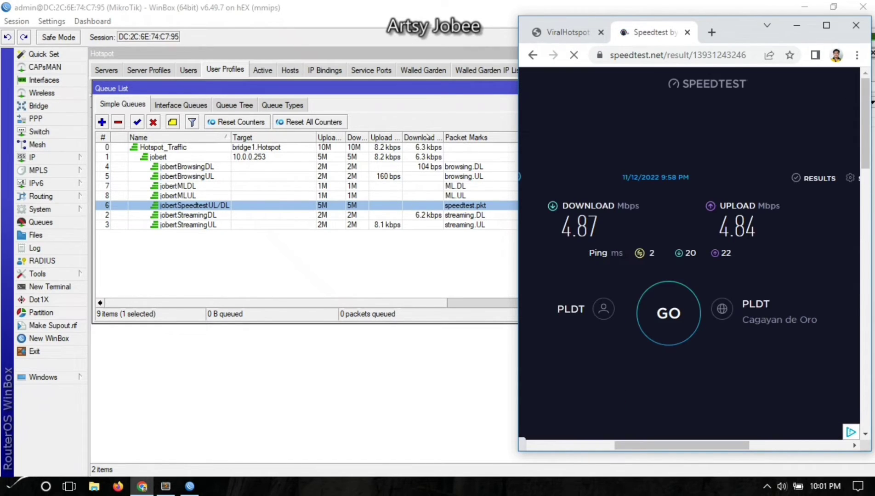
{"action": "left_click", "coordinate": [674, 329]}
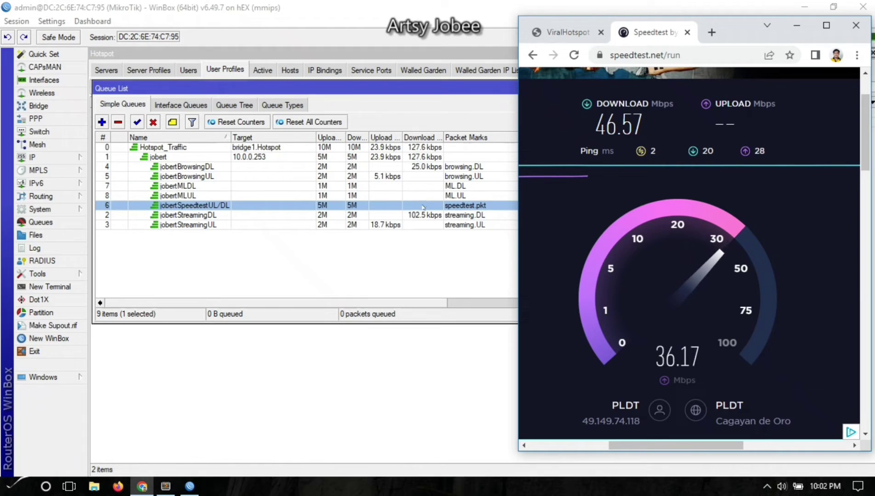
Open Firewall Mangle, open speedtest rule 7, and copy it.
{"action": "left_click", "coordinate": [42, 157]}
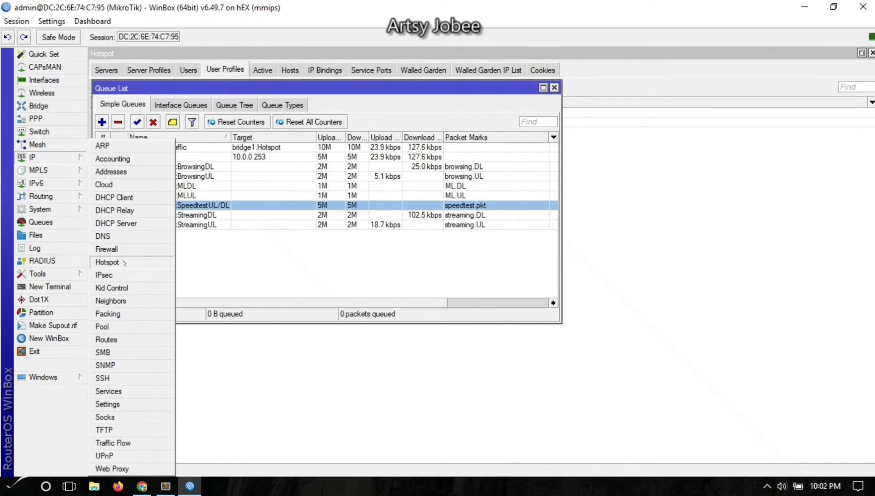
{"action": "left_click", "coordinate": [107, 262]}
{"action": "left_click", "coordinate": [33, 157]}
{"action": "left_click", "coordinate": [106, 249]}
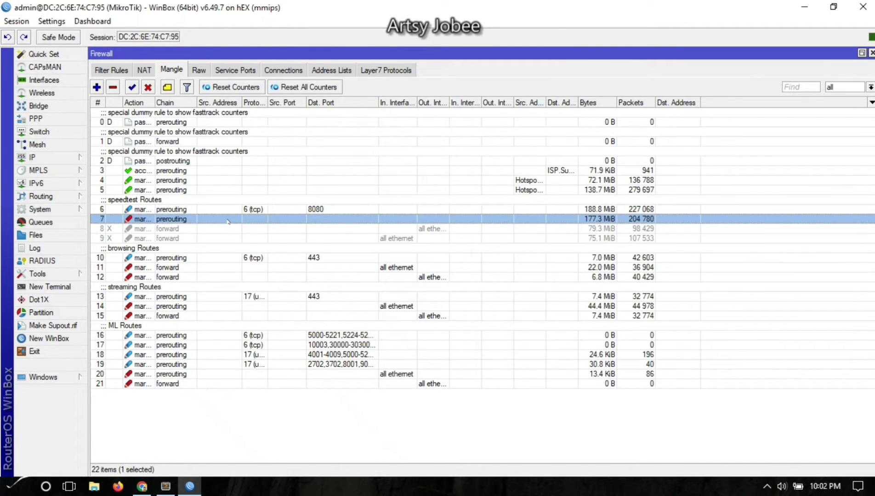
{"action": "double_click", "coordinate": [227, 220]}
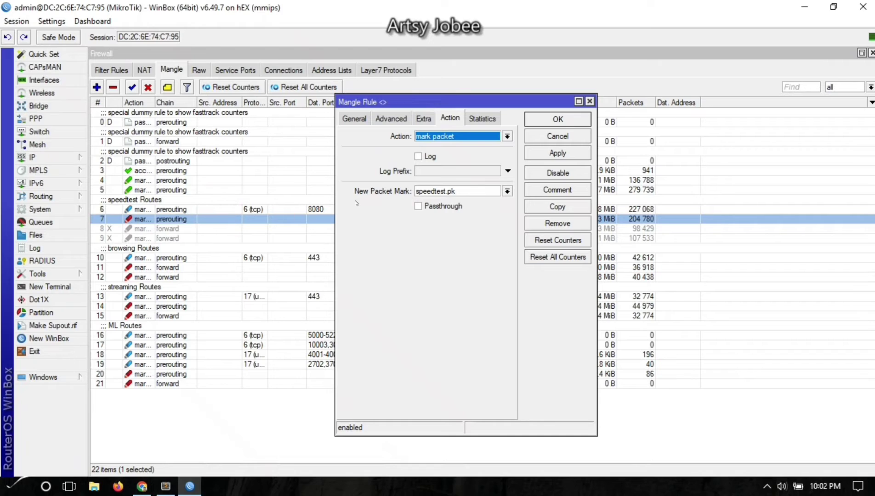
{"action": "left_click", "coordinate": [465, 190]}
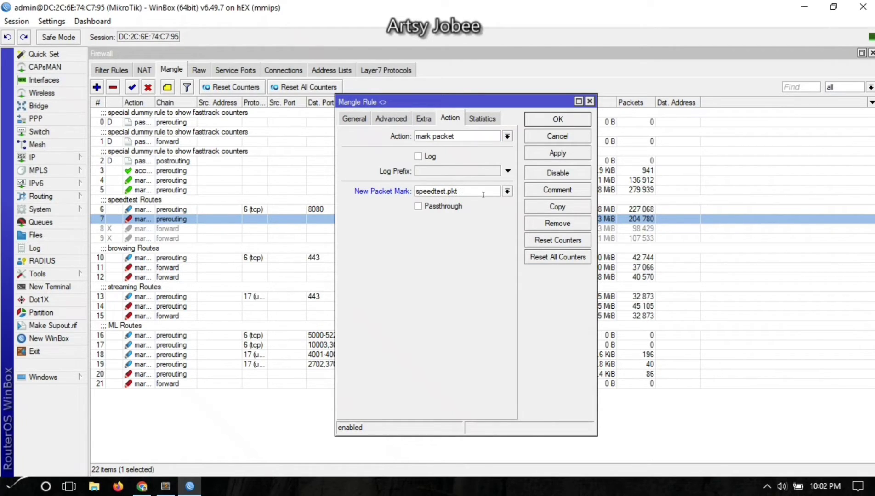
{"action": "left_click", "coordinate": [557, 207]}
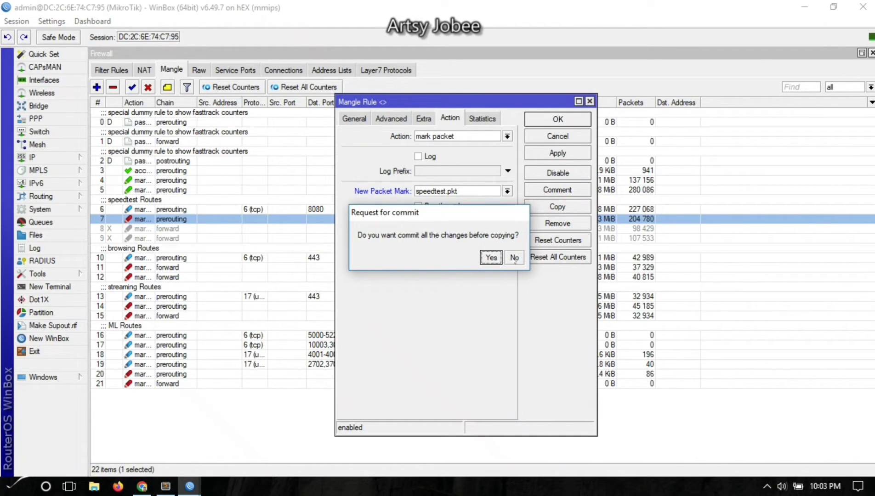
{"action": "left_click", "coordinate": [514, 258]}
Edit the copy's packet mark, save it as rule 8, and close rule 7 unchanged.
{"action": "left_click", "coordinate": [484, 205]}
{"action": "key", "text": "BackSpace"}
{"action": "left_click", "coordinate": [484, 205]}
{"action": "left_click", "coordinate": [487, 205]}
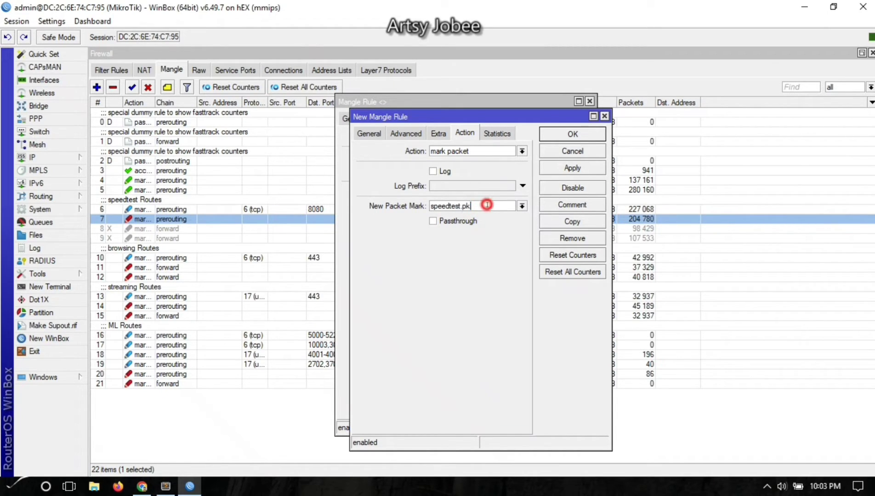
{"action": "left_click", "coordinate": [381, 133]}
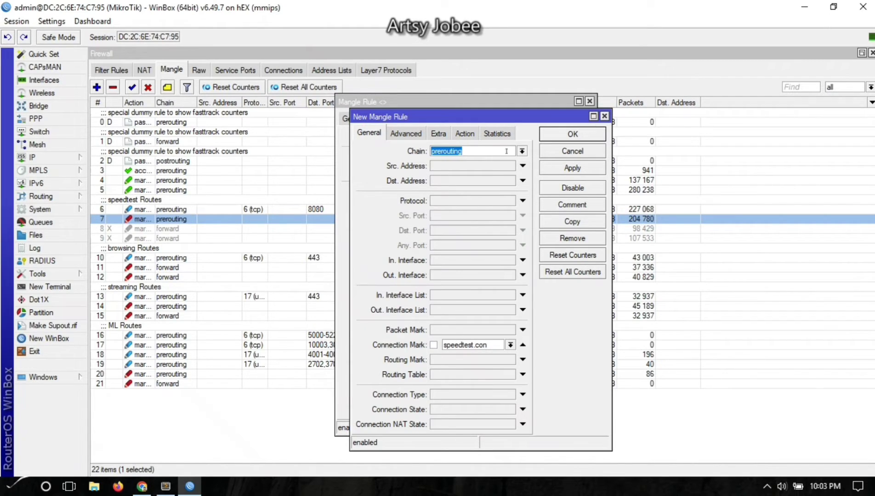
{"action": "left_click", "coordinate": [466, 133]}
{"action": "left_click", "coordinate": [480, 205]}
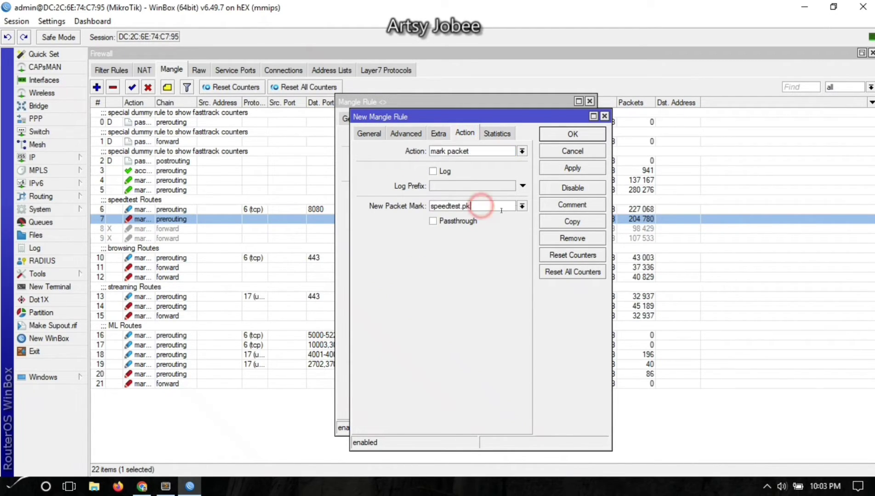
{"action": "left_click", "coordinate": [572, 168]}
{"action": "left_click", "coordinate": [570, 134]}
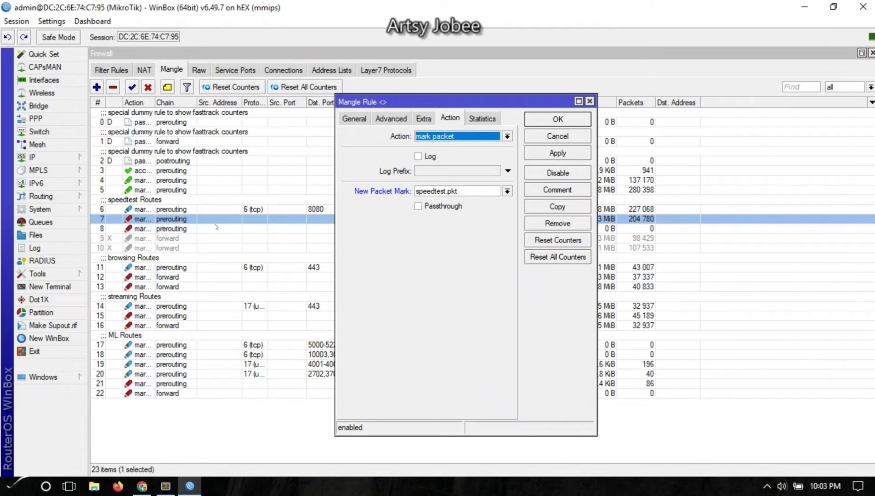
{"action": "left_click", "coordinate": [561, 137]}
Inspect duplicate rule 8's packet mark, then delete rule 8.
{"action": "left_click", "coordinate": [180, 230]}
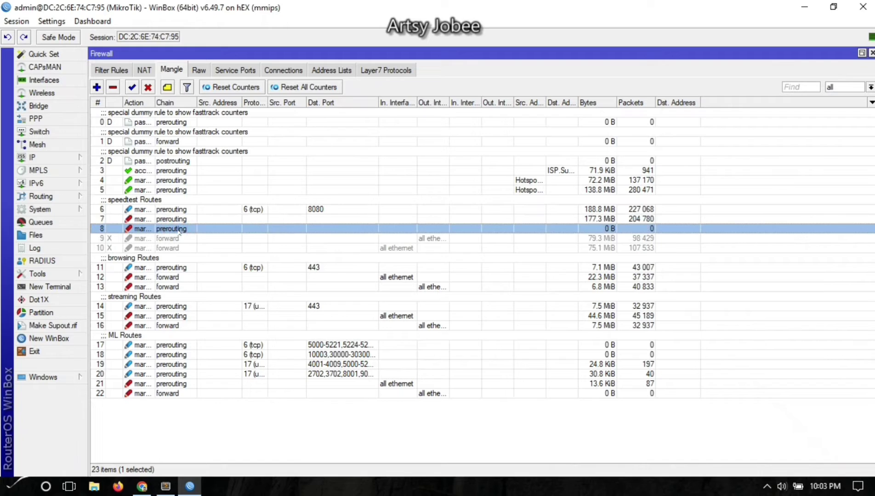
{"action": "double_click", "coordinate": [176, 227]}
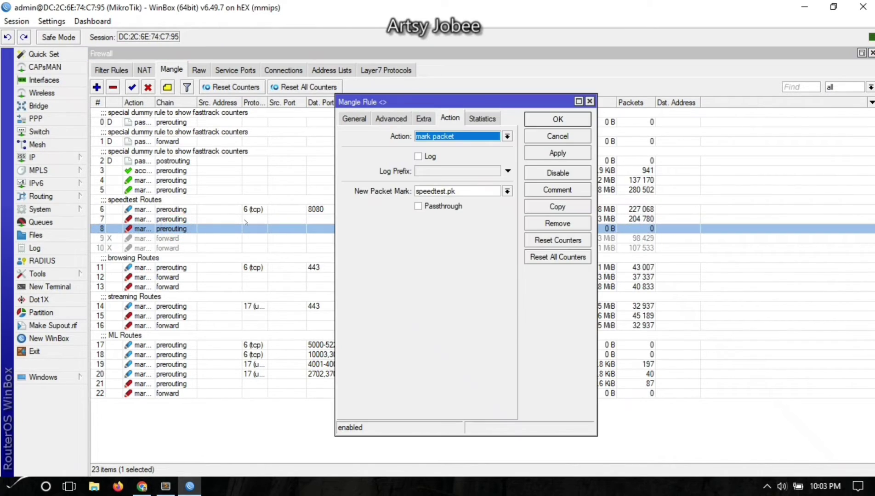
{"action": "left_click", "coordinate": [462, 191]}
{"action": "left_click", "coordinate": [558, 137]}
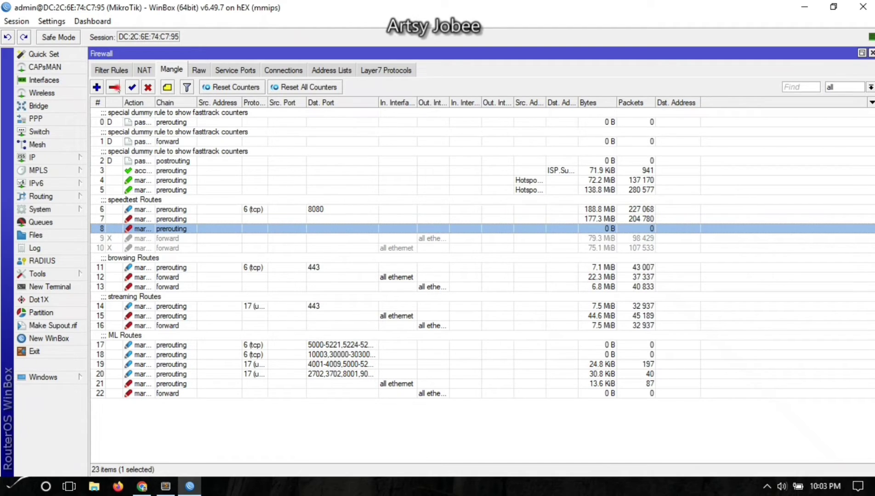
{"action": "left_click", "coordinate": [114, 88]}
Set rule 7's New Packet Mark to speedtest.pkt and save the rule.
{"action": "double_click", "coordinate": [156, 219]}
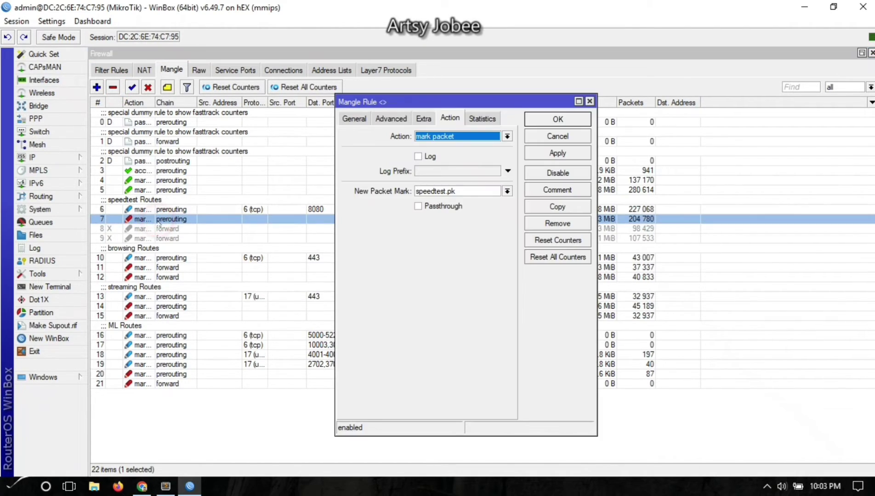
{"action": "left_click", "coordinate": [465, 192]}
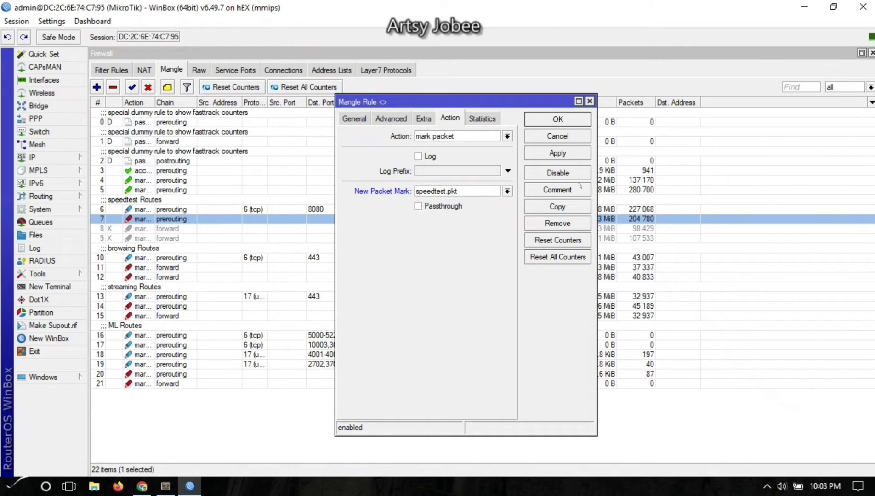
{"action": "left_click", "coordinate": [558, 153]}
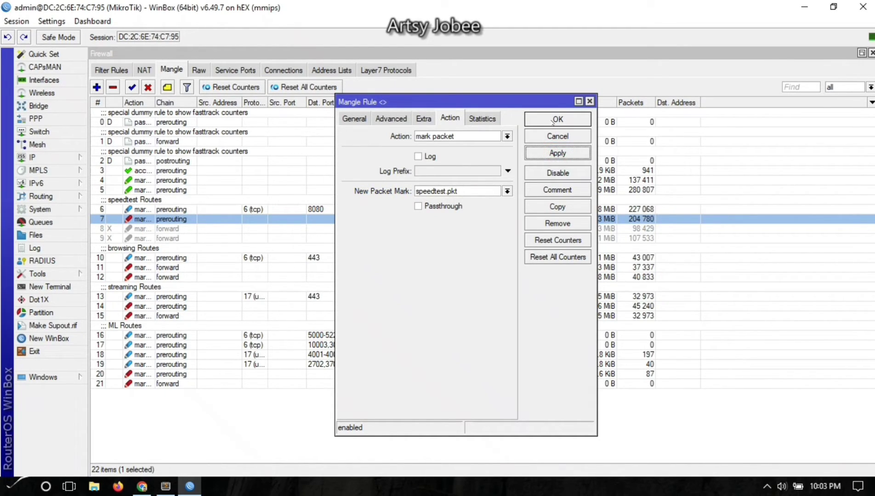
{"action": "left_click", "coordinate": [354, 119]}
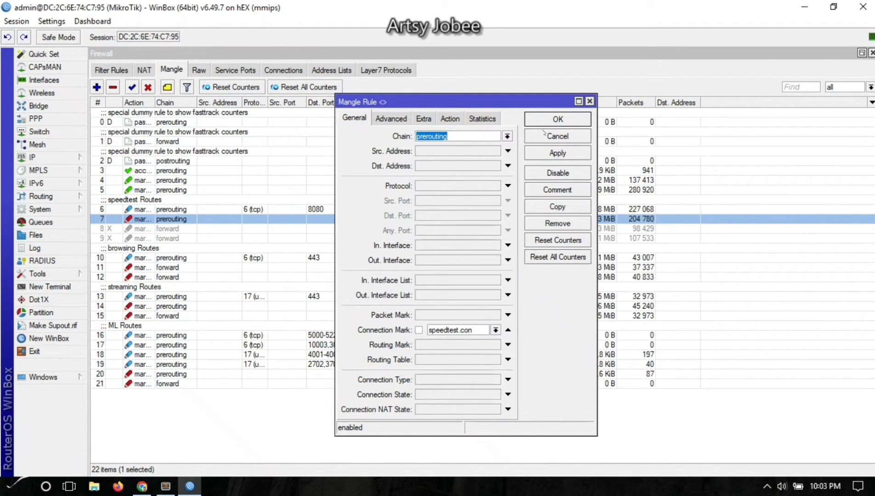
{"action": "left_click", "coordinate": [551, 155]}
{"action": "left_click", "coordinate": [553, 117]}
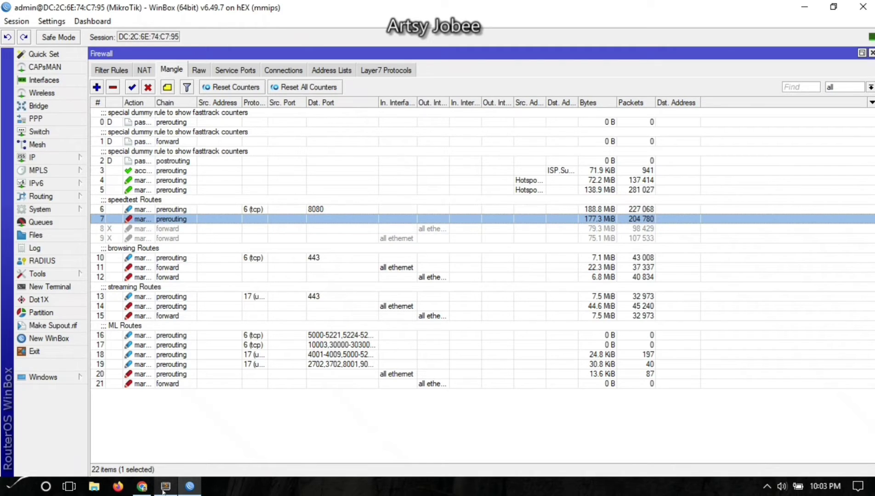
Apply and save the hotspot user profile's login script that builds per-user queues plus a speedtest.pkt queue.
{"action": "mouse_move", "coordinate": [165, 486]}
{"action": "left_click", "coordinate": [41, 157]}
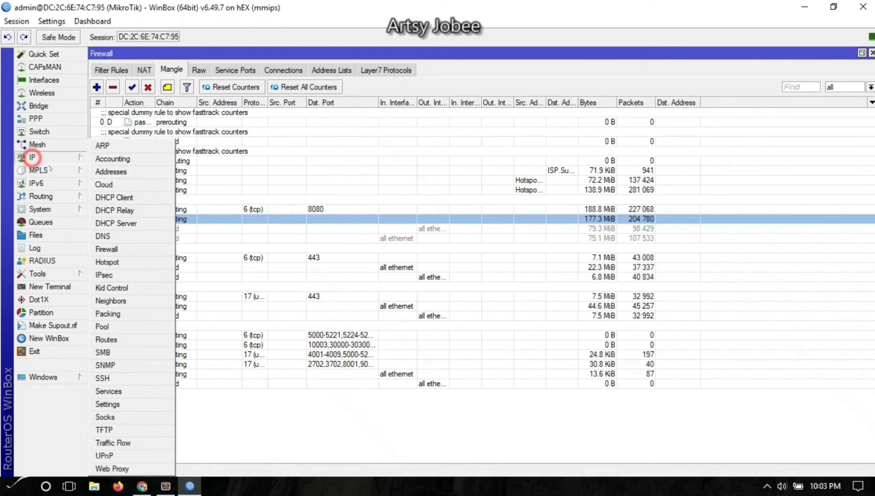
{"action": "left_click", "coordinate": [125, 264]}
{"action": "double_click", "coordinate": [154, 113]}
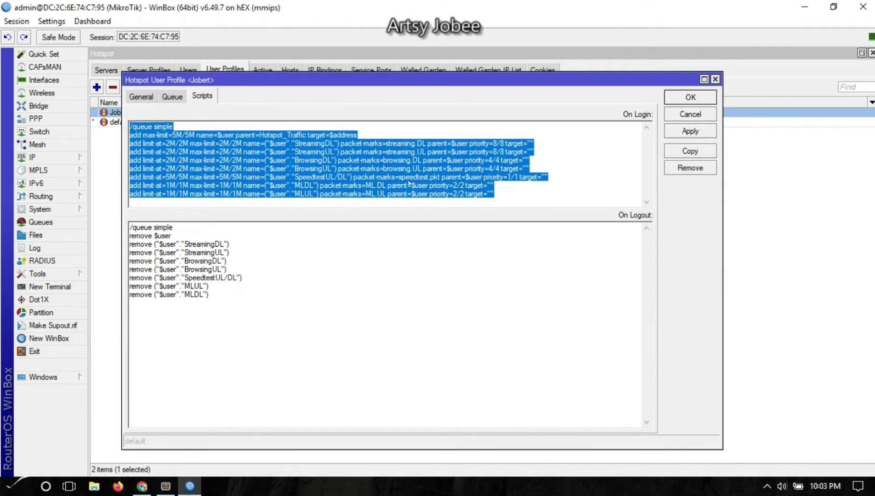
{"action": "left_click", "coordinate": [413, 181]}
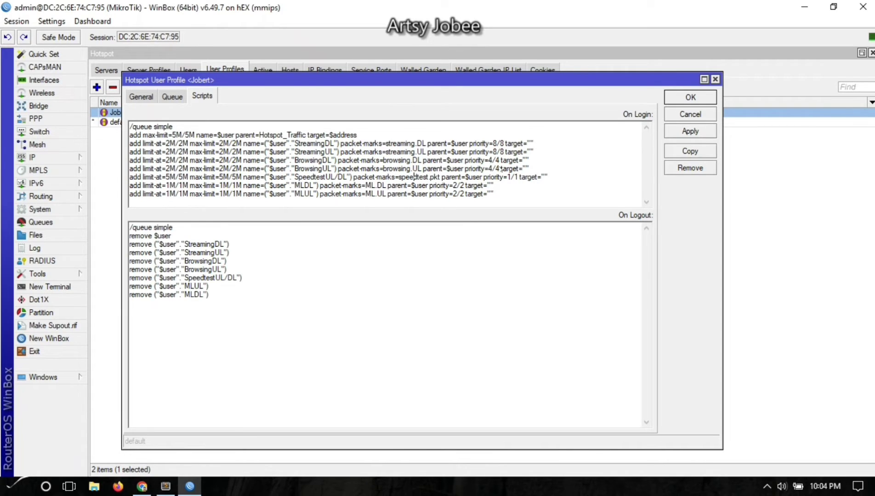
{"action": "left_click", "coordinate": [681, 133]}
{"action": "left_click", "coordinate": [687, 97]}
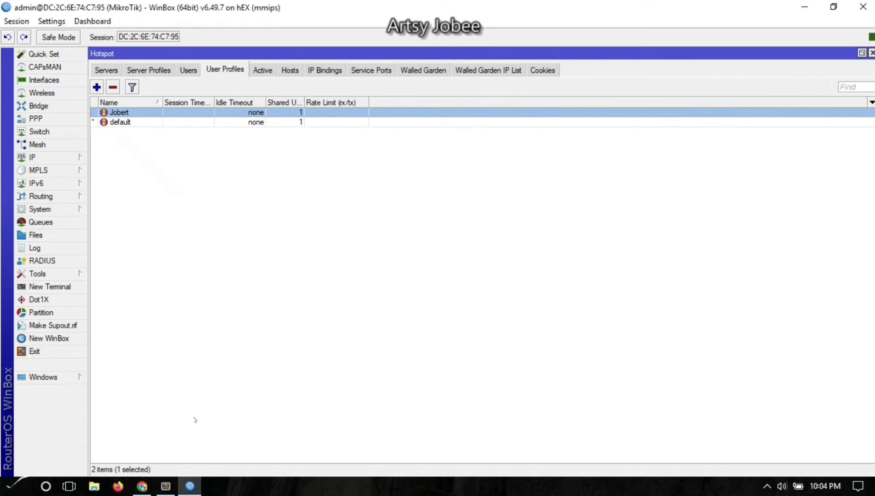
Log the hotspot user out with Pause Time and show the Simple Queues list in WinBox.
{"action": "left_click", "coordinate": [141, 487]}
{"action": "left_click", "coordinate": [567, 32]}
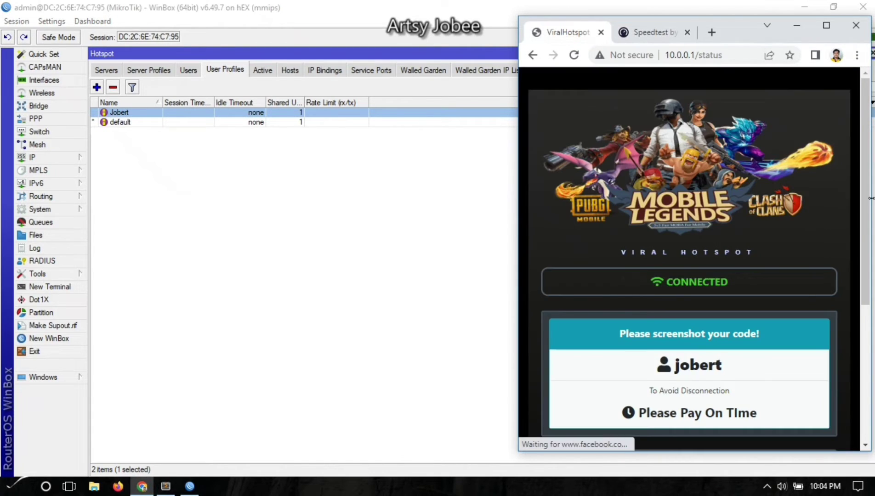
{"action": "scroll", "coordinate": [865, 165], "scroll_direction": "down", "scroll_amount": 5}
{"action": "left_click", "coordinate": [715, 376]}
{"action": "left_click", "coordinate": [50, 222]}
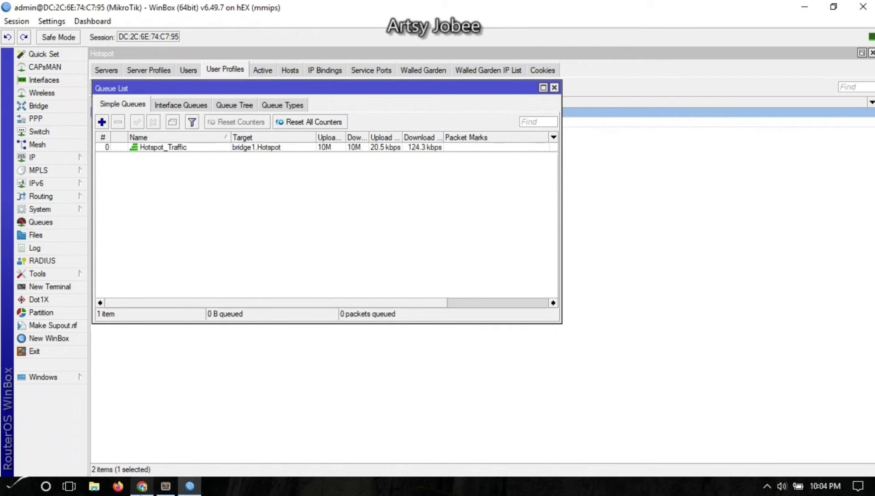
Reconnect the hotspot user from the login page and rerun the Speedtest.
{"action": "left_click", "coordinate": [142, 487]}
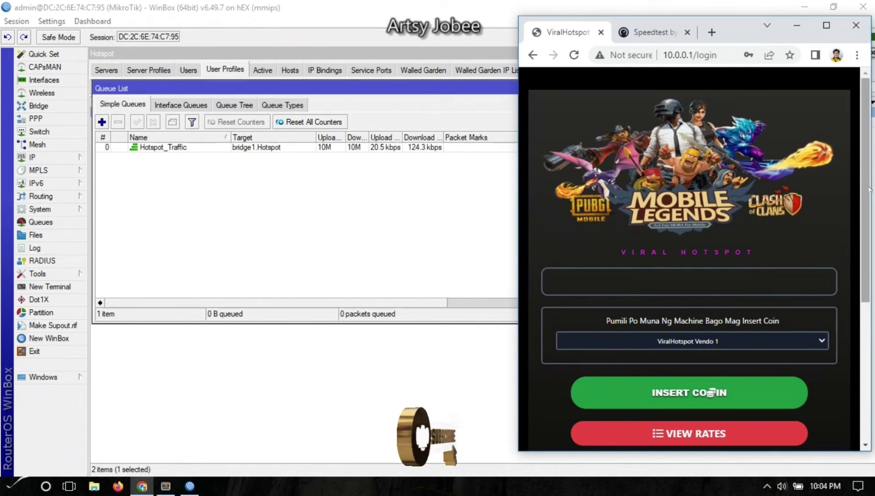
{"action": "scroll", "coordinate": [859, 192], "scroll_direction": "down", "scroll_amount": 5}
{"action": "left_click", "coordinate": [732, 371]}
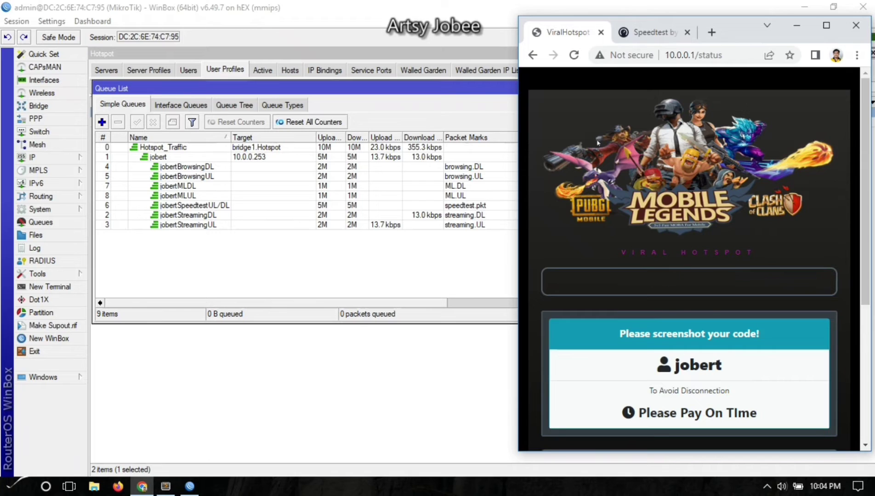
{"action": "left_click", "coordinate": [648, 32]}
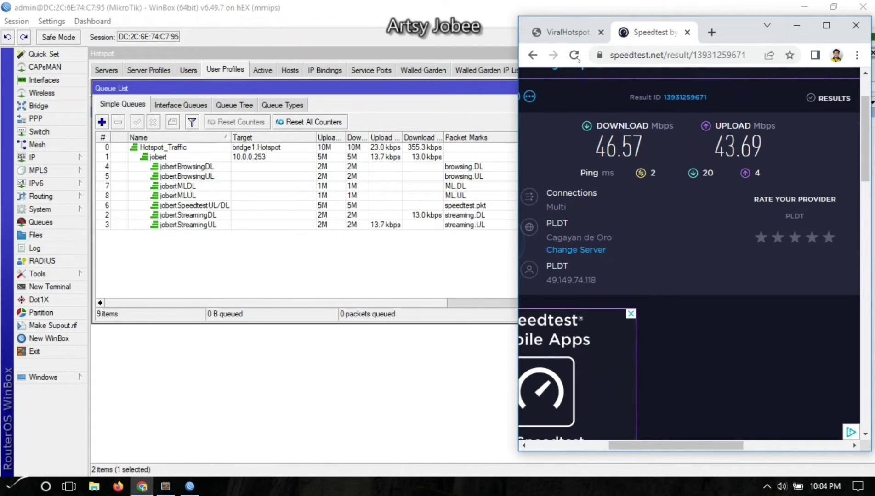
{"action": "left_click", "coordinate": [574, 55]}
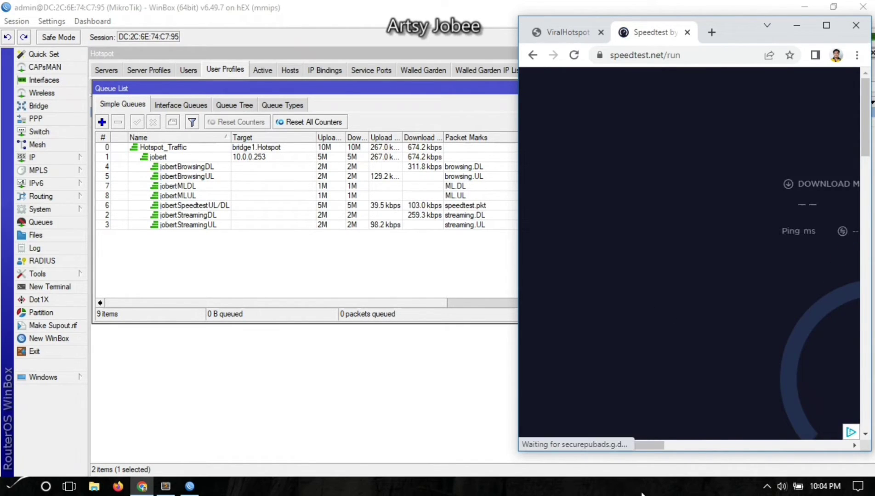
{"action": "left_click_drag", "start_coordinate": [638, 445], "coordinate": [714, 445]}
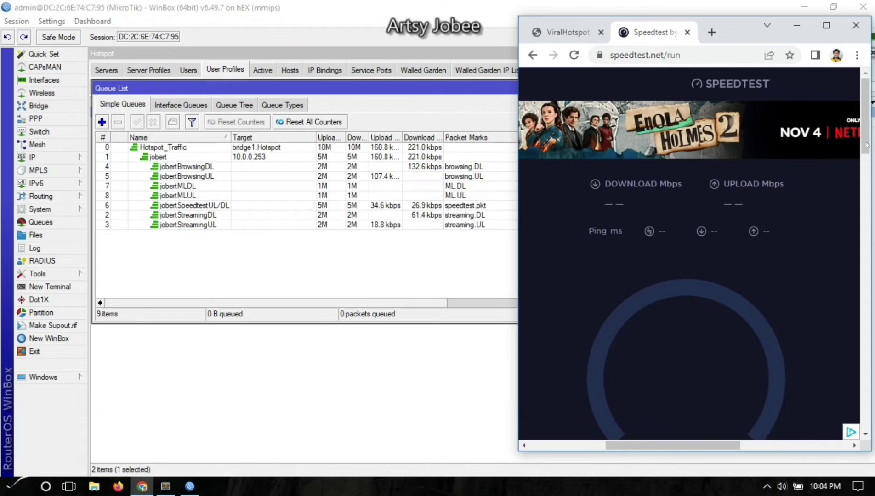
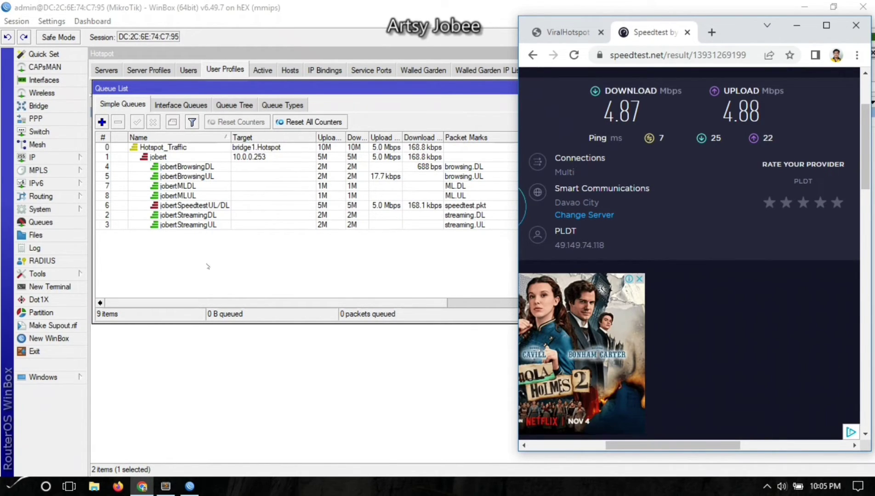
Bring WinBox to the front and show the IP > Firewall Mangle rules.
{"action": "left_click", "coordinate": [209, 205]}
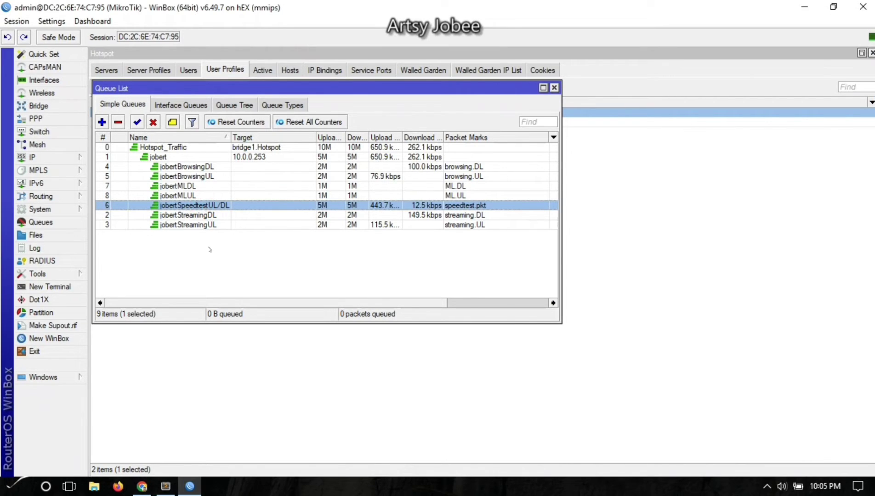
{"action": "left_click", "coordinate": [41, 157]}
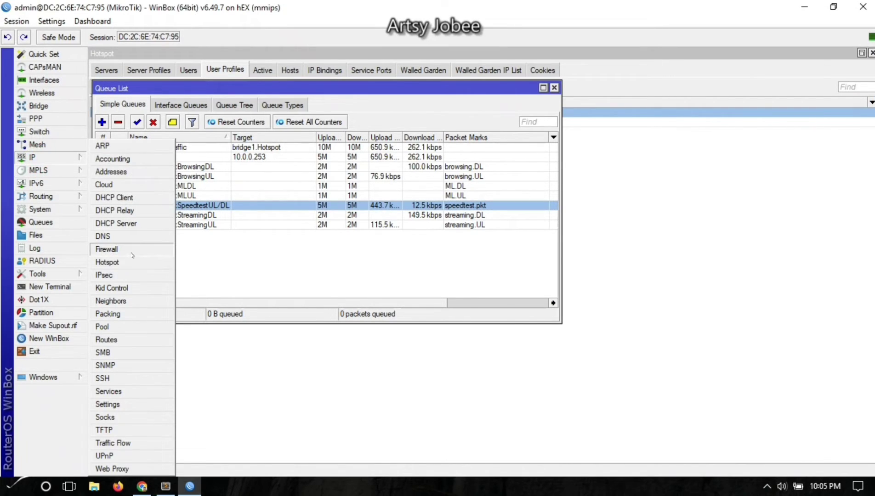
{"action": "left_click", "coordinate": [117, 249]}
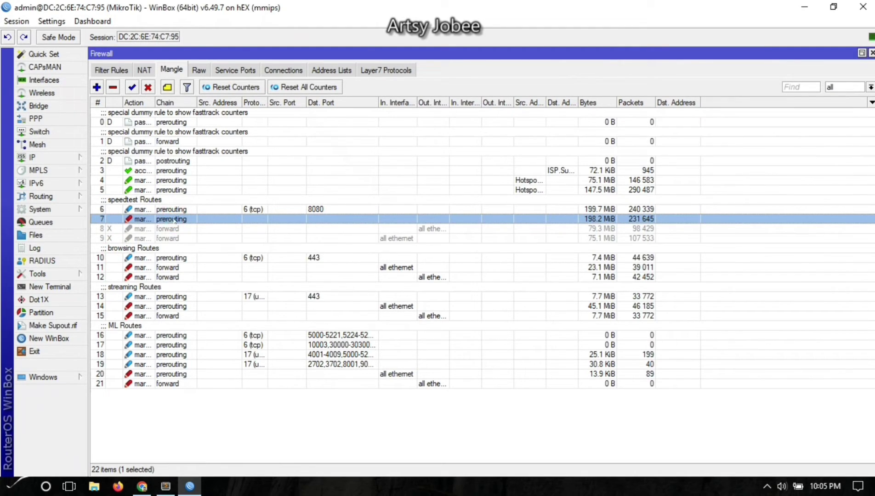
Disable the two old browsing forward mark rules, 11 and 12.
{"action": "left_click", "coordinate": [163, 268]}
{"action": "left_click", "coordinate": [166, 278], "text": "shift"}
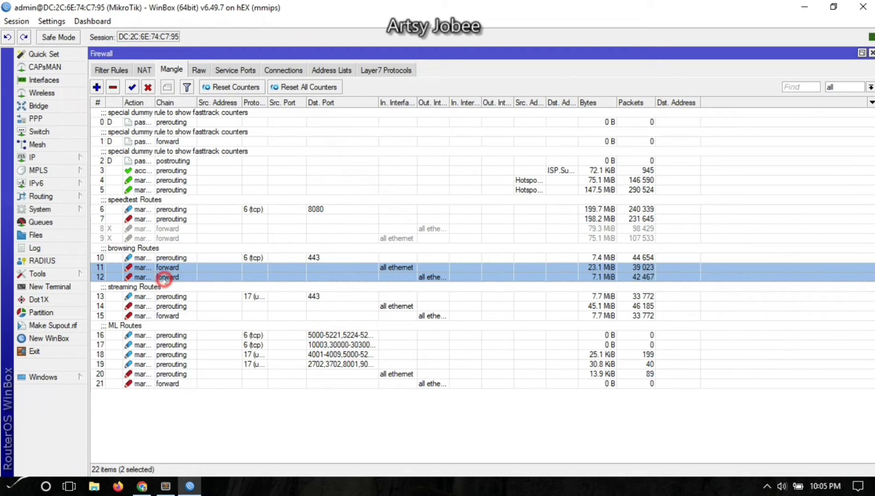
{"action": "left_click", "coordinate": [148, 86]}
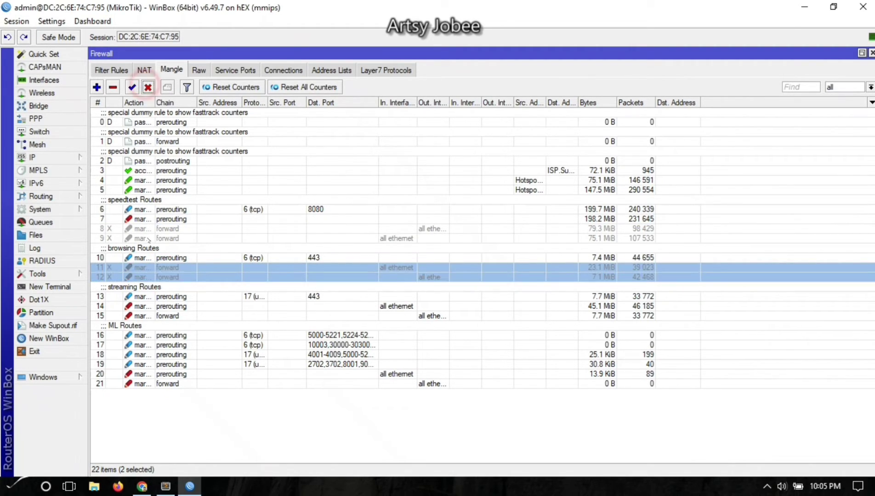
Add a mangle rule matching connection mark browsing.con that marks packets browsing.pkt, passthrough off.
{"action": "left_click", "coordinate": [138, 258]}
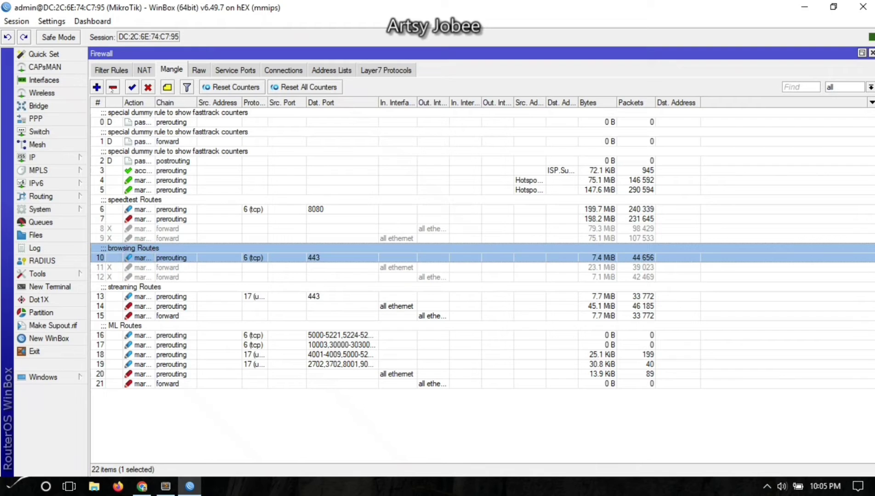
{"action": "left_click", "coordinate": [97, 87]}
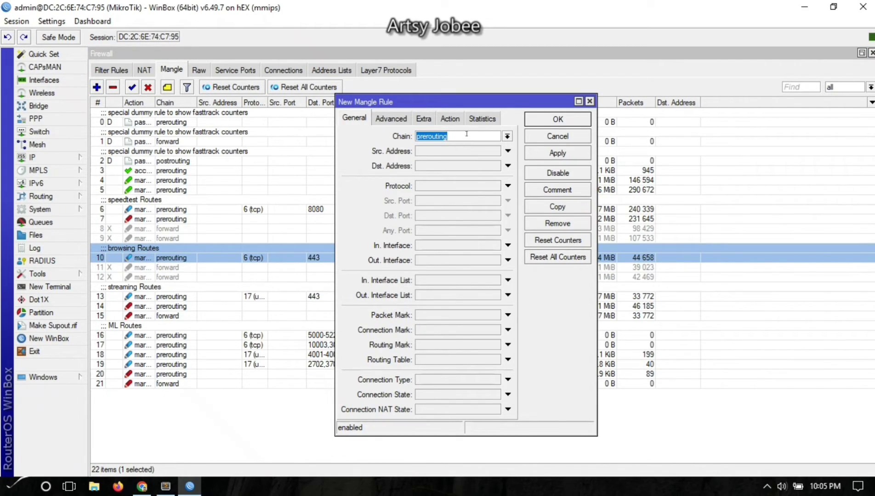
{"action": "left_click", "coordinate": [459, 329]}
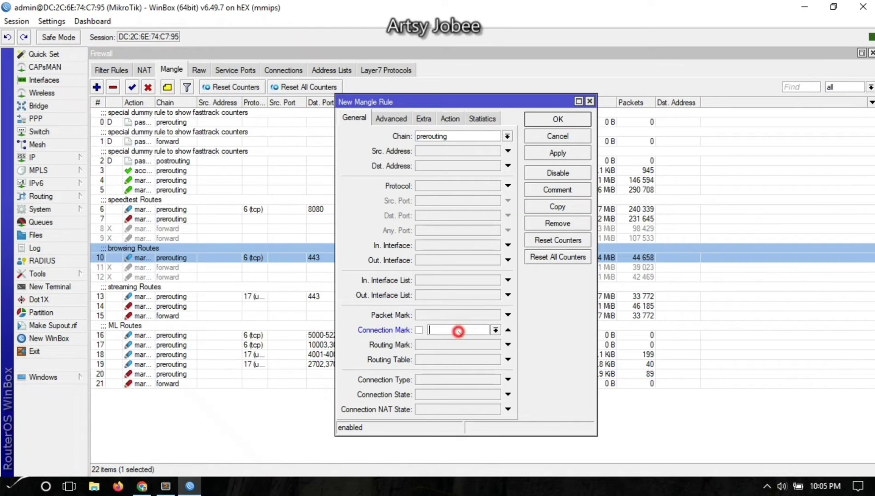
{"action": "left_click", "coordinate": [495, 330]}
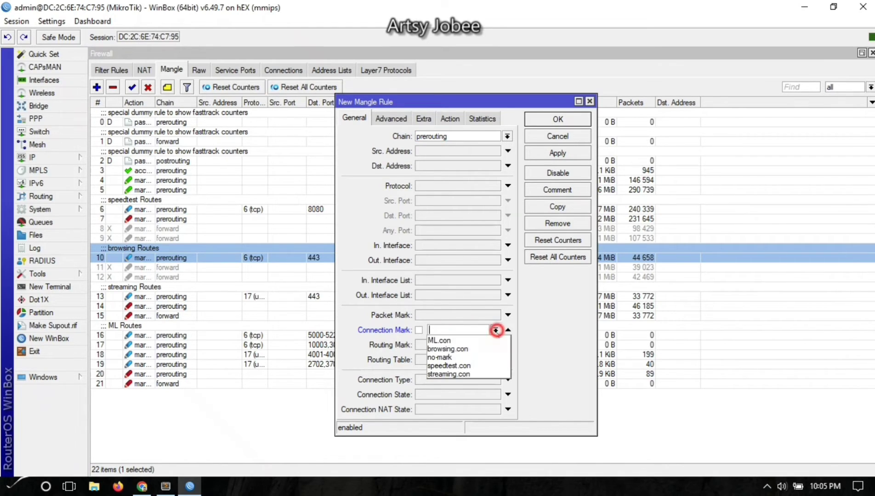
{"action": "left_click", "coordinate": [463, 350]}
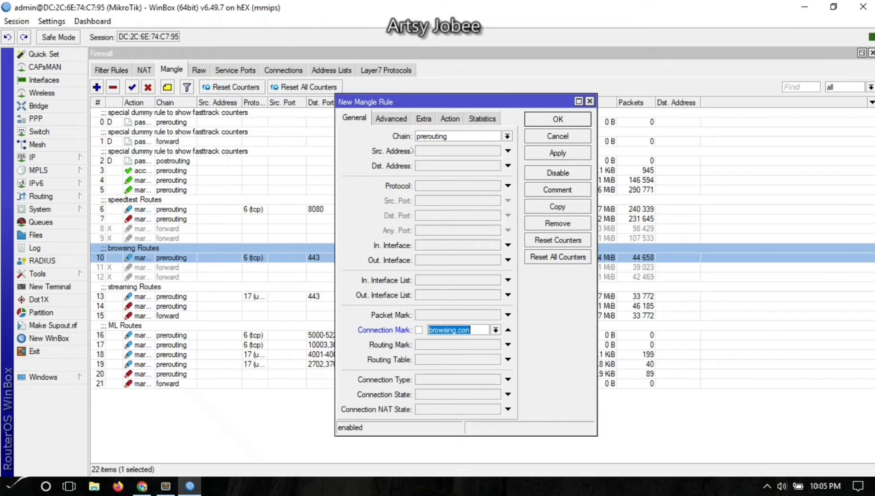
{"action": "left_click", "coordinate": [450, 118]}
{"action": "left_click", "coordinate": [446, 136]}
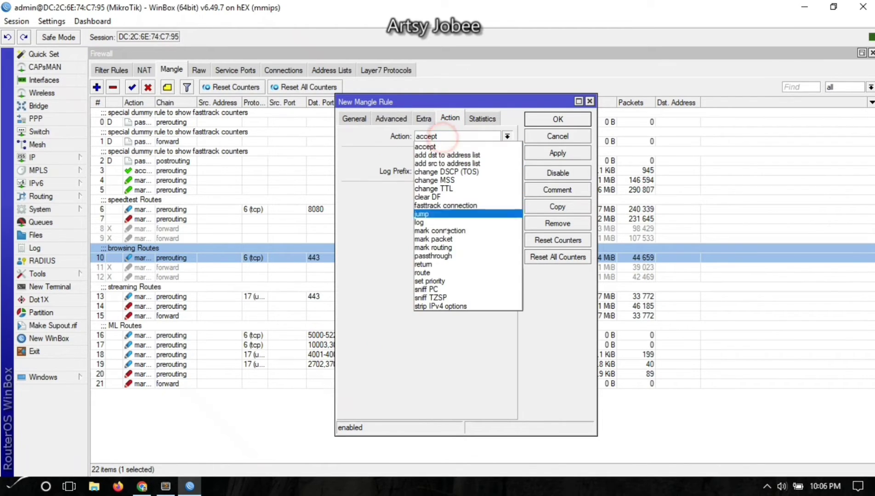
{"action": "left_click", "coordinate": [449, 240]}
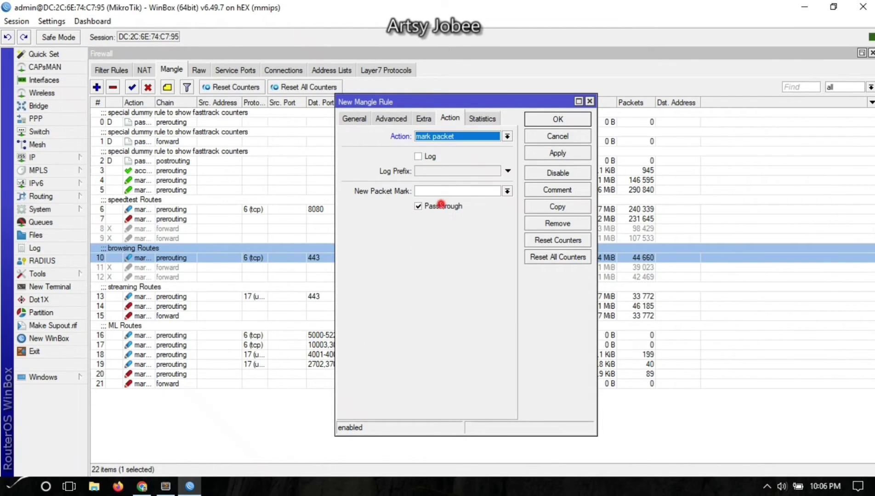
{"action": "left_click", "coordinate": [440, 206]}
{"action": "left_click", "coordinate": [444, 189]}
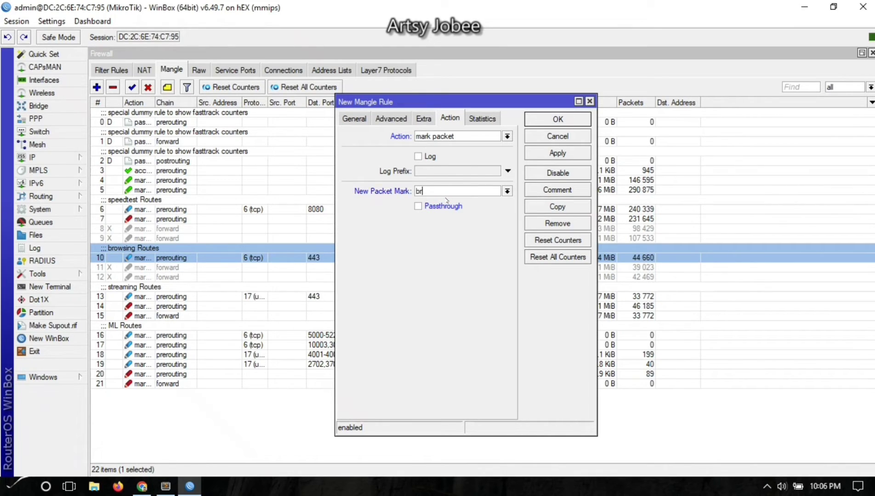
{"action": "type", "text": "browsing.pkt"}
{"action": "left_click", "coordinate": [545, 155]}
{"action": "left_click", "coordinate": [554, 119]}
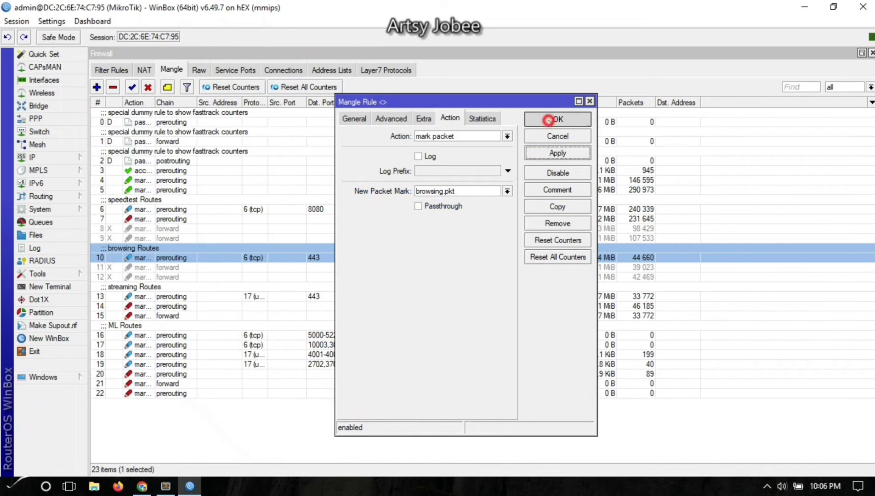
Disable the two old streaming mark rules, 14 and 15.
{"action": "left_click", "coordinate": [141, 307]}
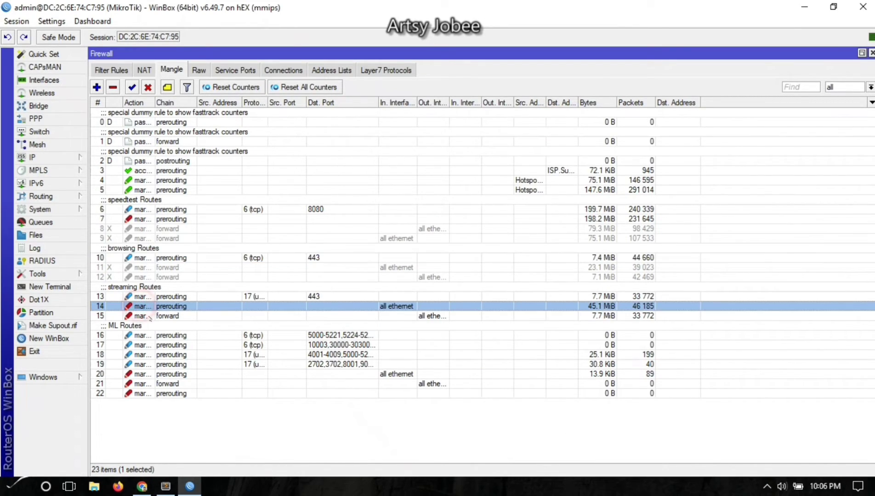
{"action": "left_click", "coordinate": [142, 316], "text": "shift"}
{"action": "left_click", "coordinate": [148, 87]}
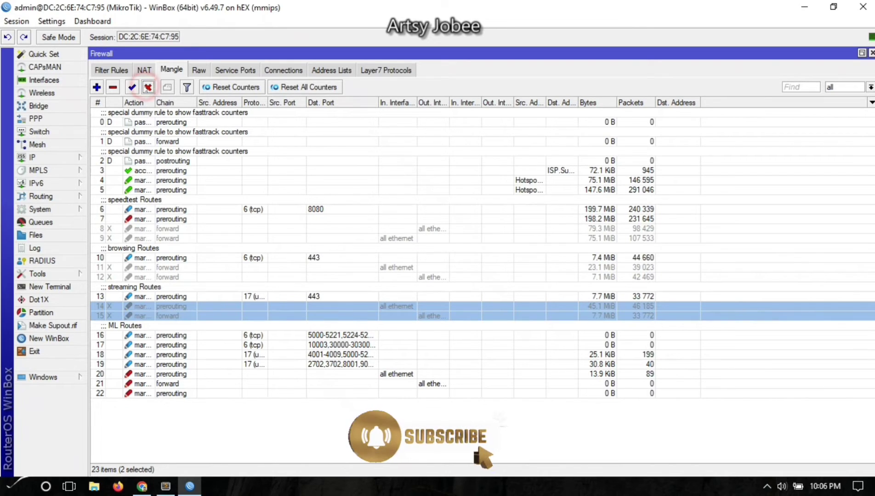
Move the new browsing.pkt rule up beneath the browsing Routes rule.
{"action": "left_click", "coordinate": [97, 87]}
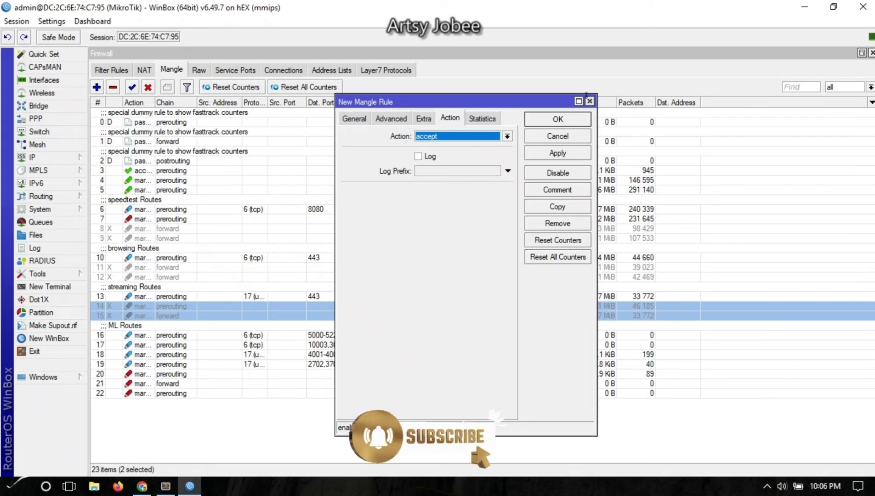
{"action": "left_click", "coordinate": [589, 101]}
{"action": "left_click_drag", "start_coordinate": [160, 393], "coordinate": [170, 267]}
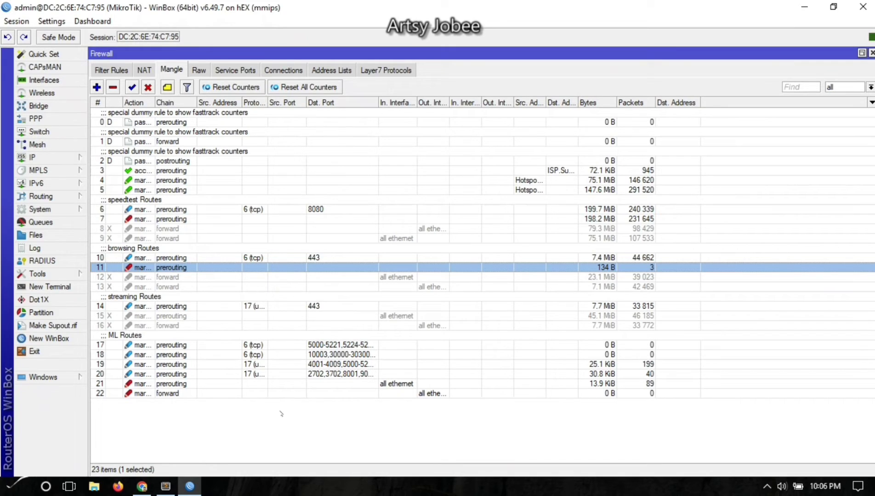
Add a rule marking streaming.con connections with packet mark streaming.pkt, no passthrough, placed under streaming Routes.
{"action": "left_click", "coordinate": [145, 305]}
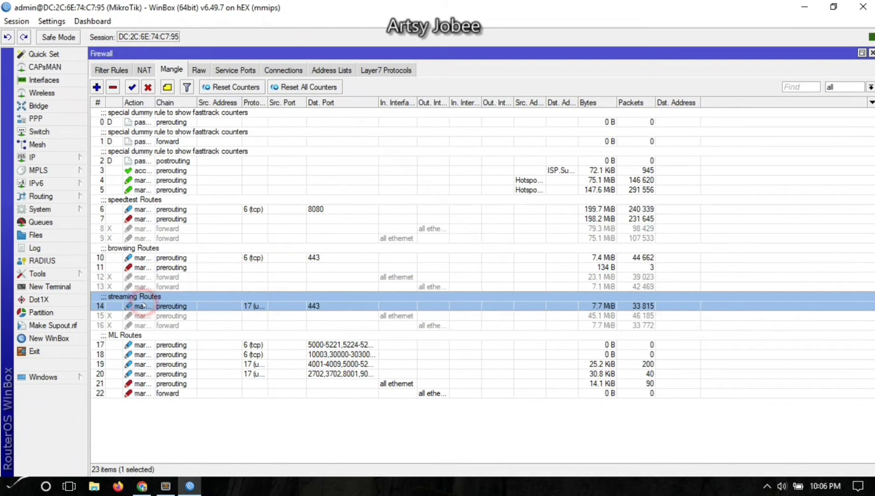
{"action": "left_click", "coordinate": [97, 87]}
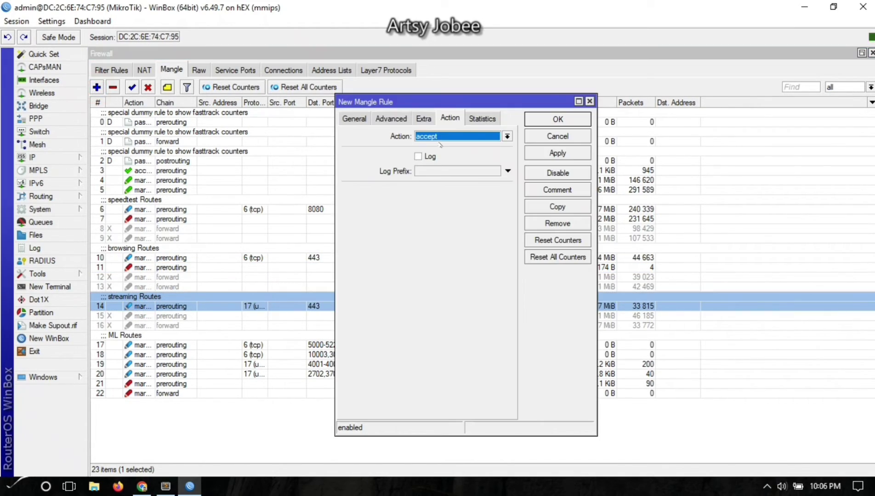
{"action": "left_click", "coordinate": [436, 136]}
{"action": "left_click", "coordinate": [439, 239]}
{"action": "left_click", "coordinate": [441, 205]}
{"action": "left_click", "coordinate": [442, 192]}
{"action": "type", "text": "streaming.pkt"}
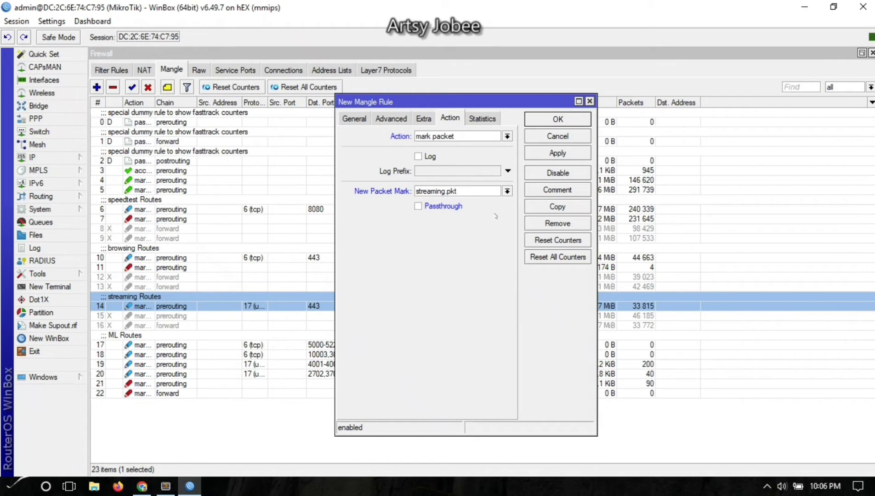
{"action": "left_click", "coordinate": [353, 118]}
{"action": "left_click", "coordinate": [448, 332]}
{"action": "left_click", "coordinate": [495, 330]}
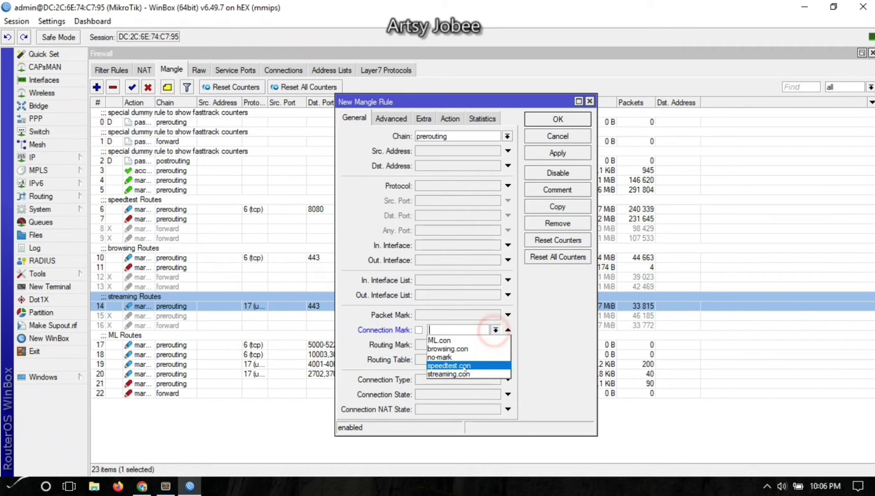
{"action": "left_click", "coordinate": [461, 374]}
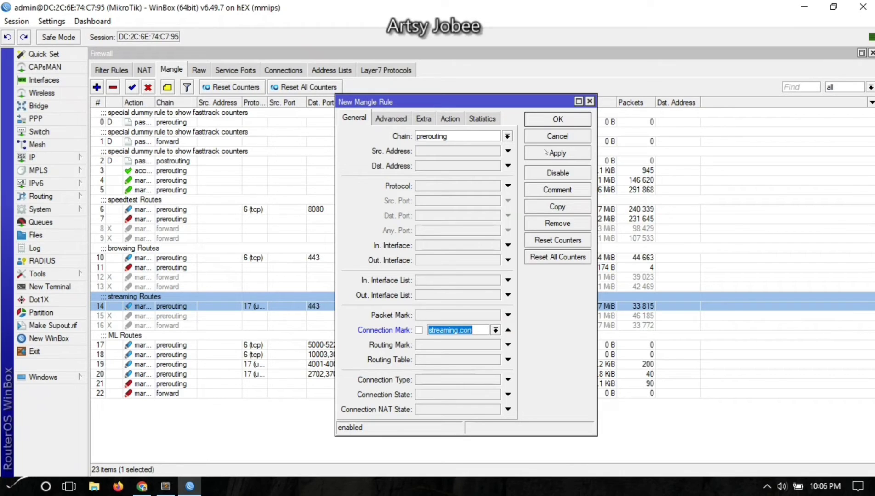
{"action": "left_click", "coordinate": [565, 115]}
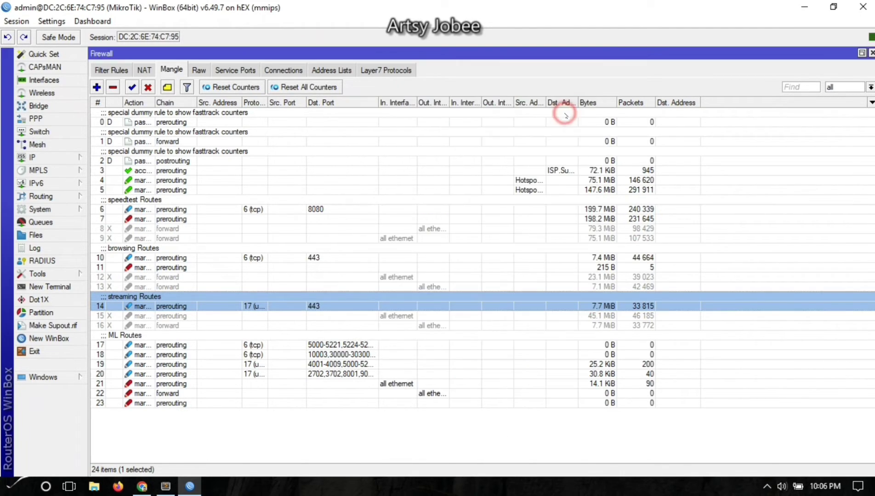
{"action": "left_click_drag", "start_coordinate": [171, 366], "coordinate": [180, 320]}
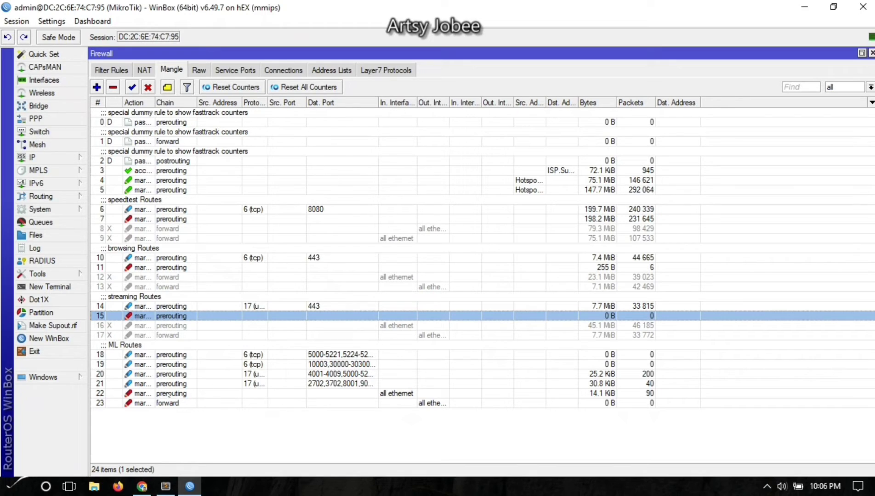
Disable the two old ML mark rules.
{"action": "left_click", "coordinate": [162, 394]}
{"action": "left_click", "coordinate": [166, 403], "text": "shift"}
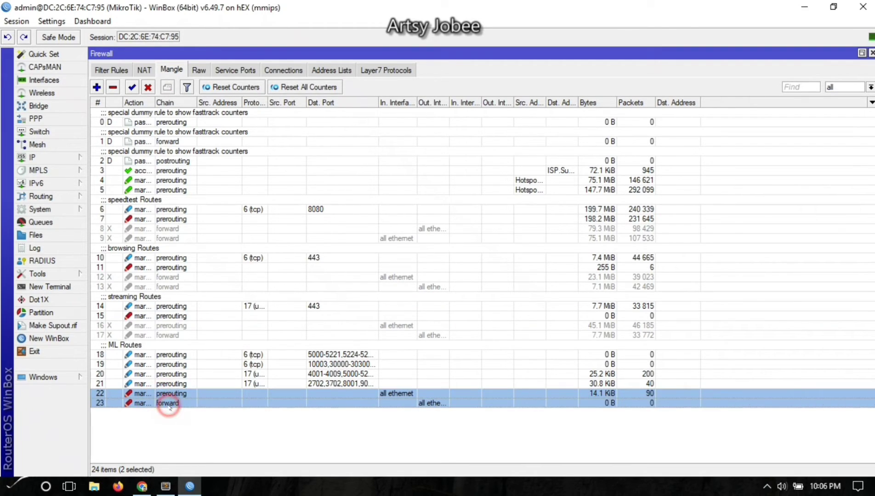
{"action": "left_click", "coordinate": [147, 87]}
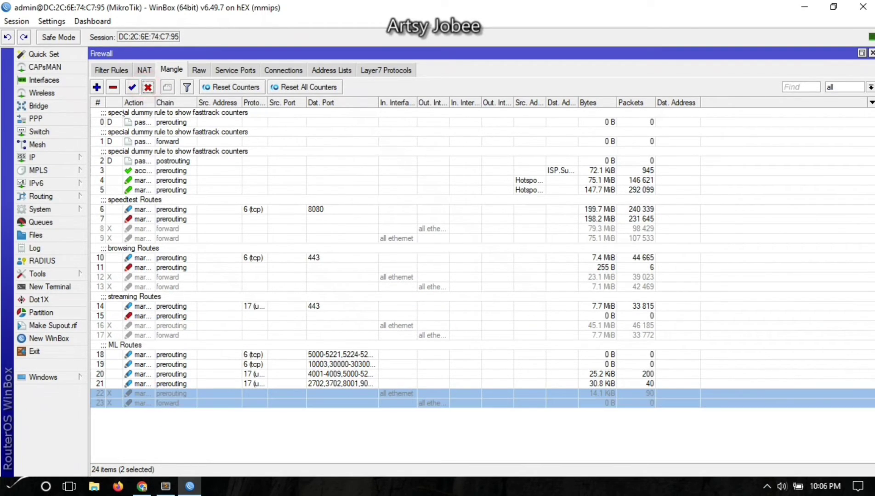
{"action": "left_click", "coordinate": [174, 432]}
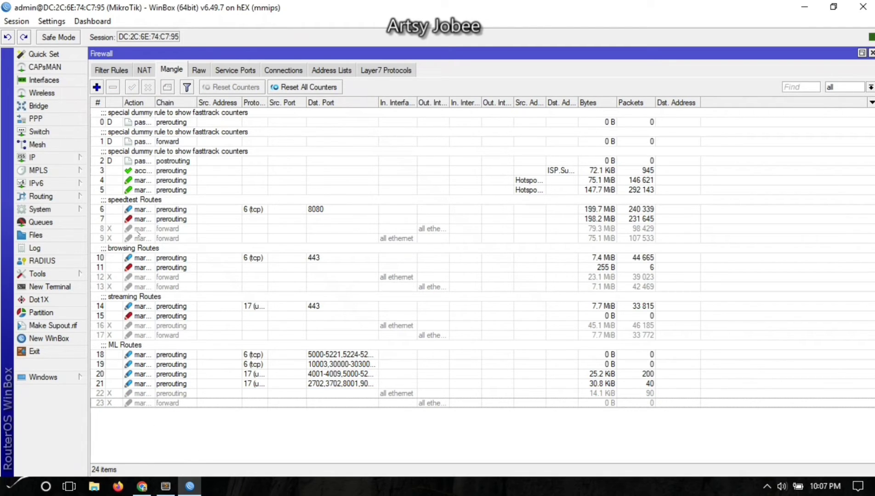
Add a rule matching the ML connection mark that marks packets ML.pkt, passthrough off, beside the ML rules.
{"action": "left_click", "coordinate": [96, 86]}
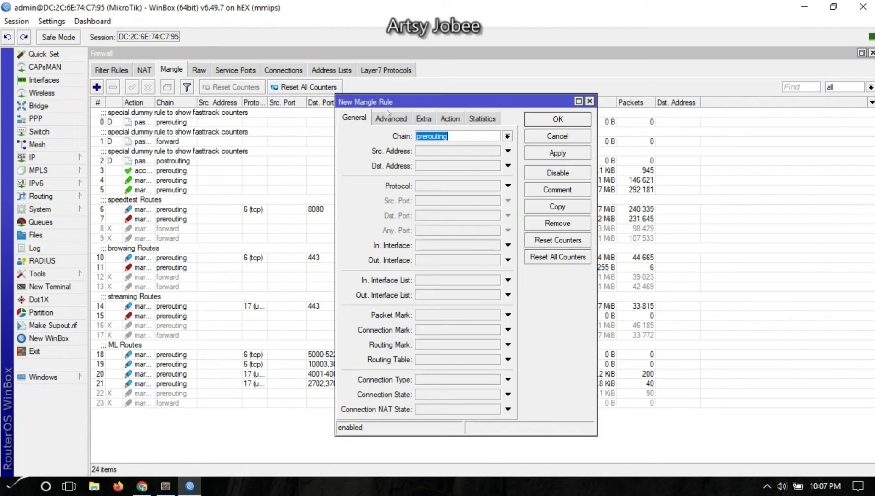
{"action": "left_click", "coordinate": [440, 329]}
{"action": "left_click", "coordinate": [496, 329]}
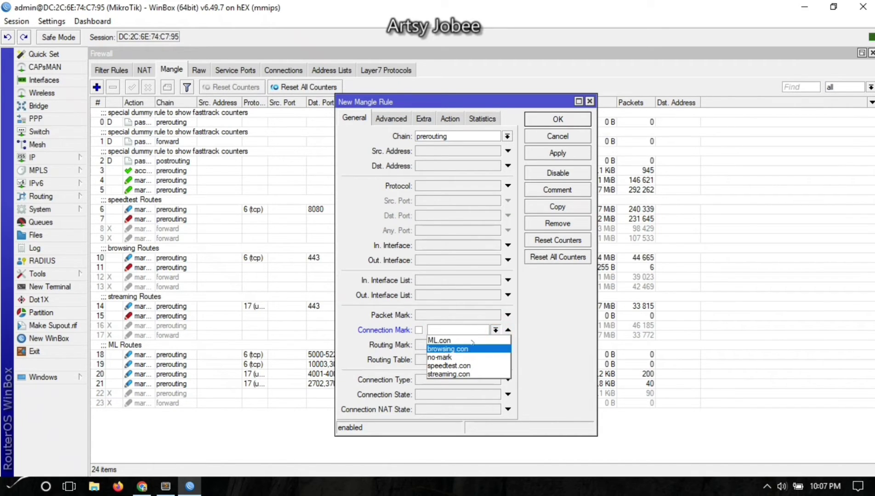
{"action": "left_click", "coordinate": [471, 341]}
{"action": "left_click", "coordinate": [450, 118]}
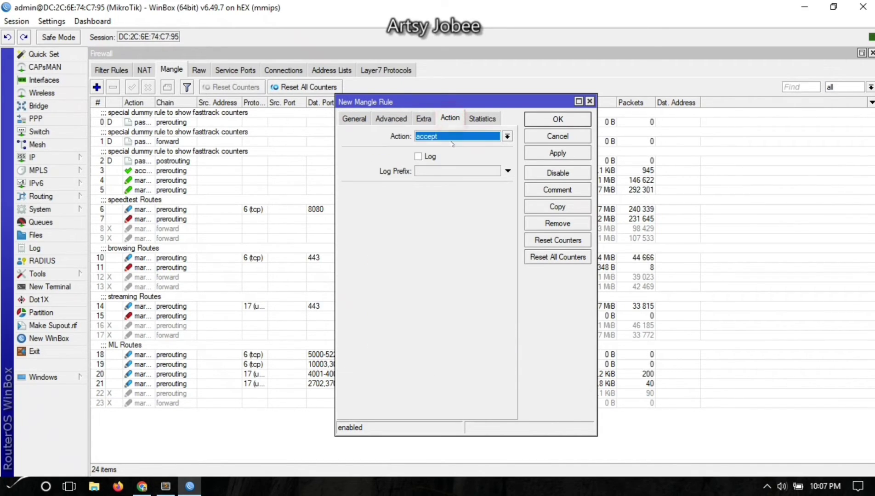
{"action": "left_click", "coordinate": [453, 136]}
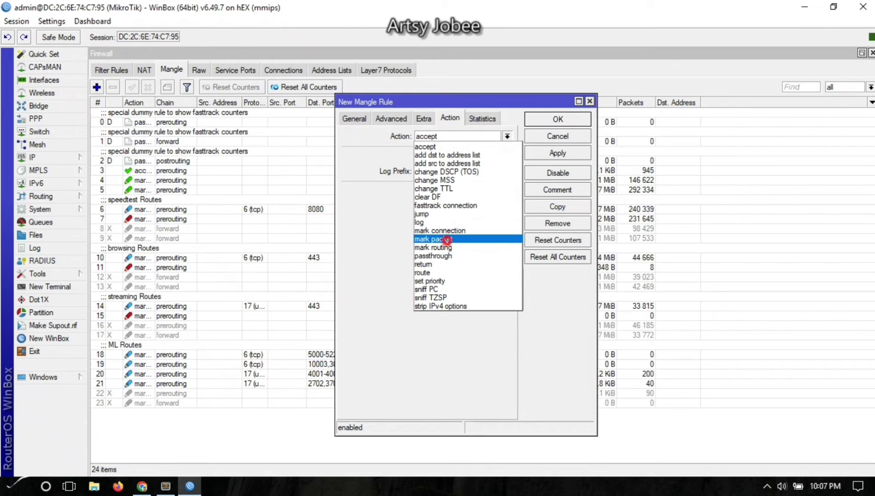
{"action": "left_click", "coordinate": [445, 240]}
{"action": "left_click", "coordinate": [441, 190]}
{"action": "left_click", "coordinate": [442, 205]}
{"action": "left_click", "coordinate": [438, 191]}
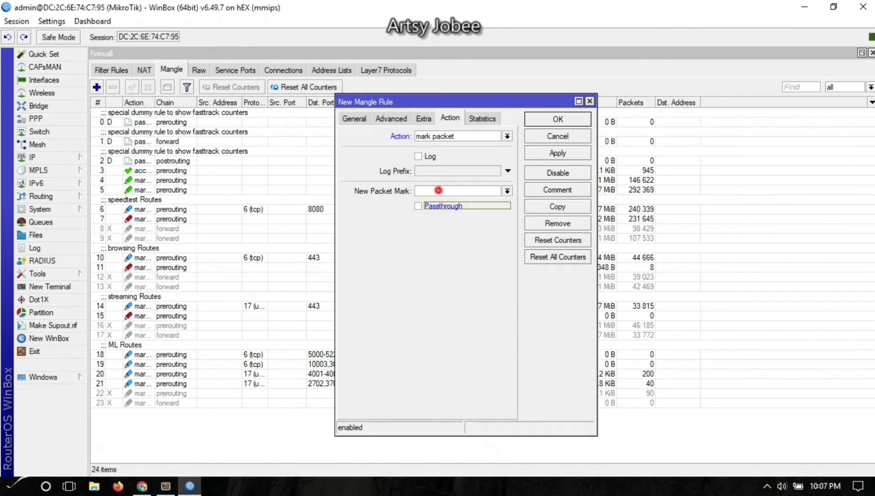
{"action": "type", "text": "ML"}
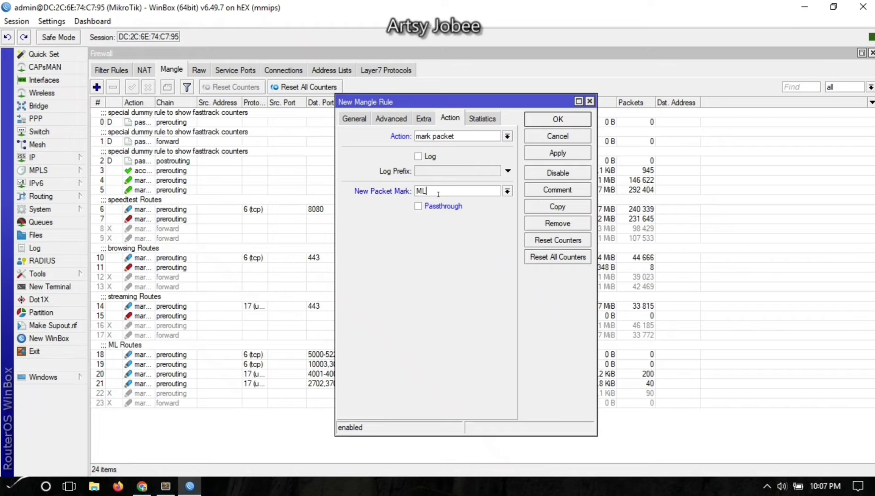
{"action": "type", "text": ".pk"}
{"action": "left_click", "coordinate": [537, 153]}
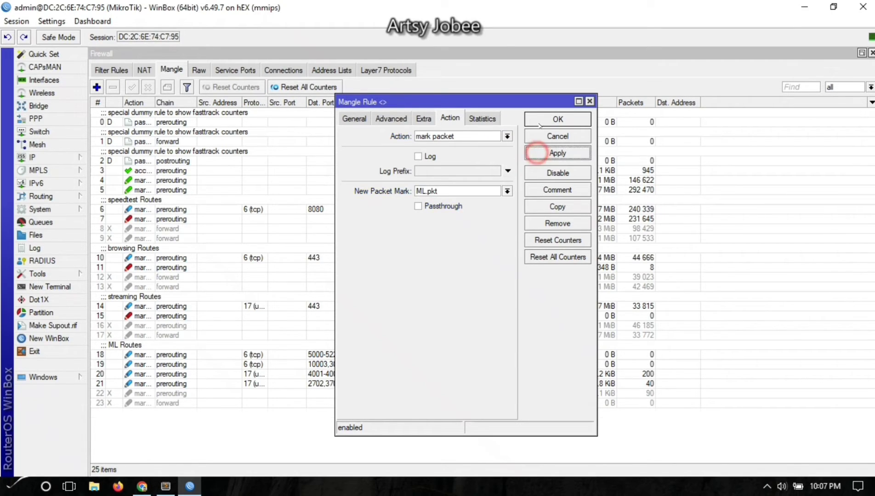
{"action": "left_click", "coordinate": [553, 120]}
{"action": "mouse_move", "coordinate": [155, 415]}
{"action": "left_mouse_down"}
{"action": "mouse_move", "coordinate": [156, 393]}
{"action": "mouse_move", "coordinate": [161, 417]}
{"action": "left_mouse_up"}
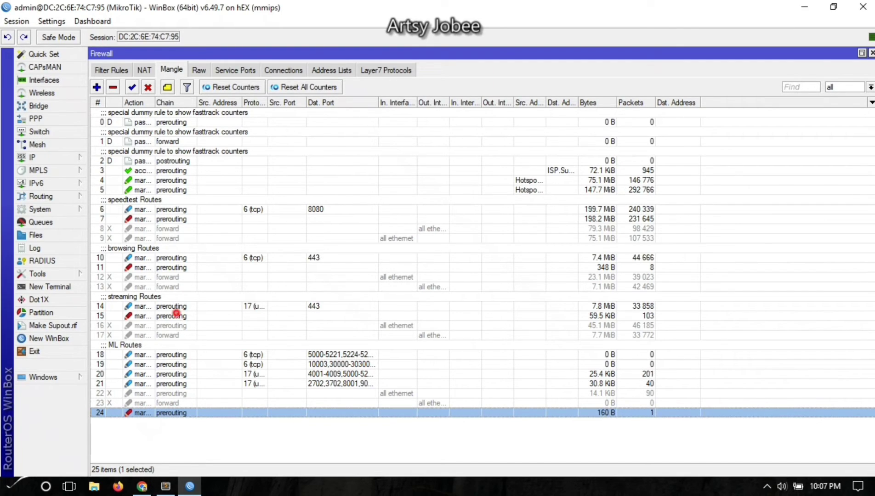
Check the packet marks on the streaming and browsing rules.
{"action": "left_click", "coordinate": [176, 315]}
{"action": "double_click", "coordinate": [176, 315]}
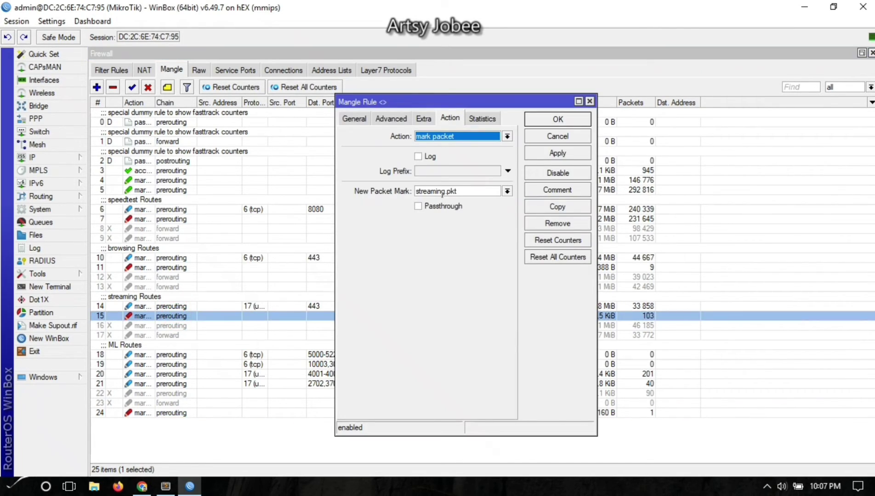
{"action": "left_click", "coordinate": [557, 119]}
{"action": "double_click", "coordinate": [157, 268]}
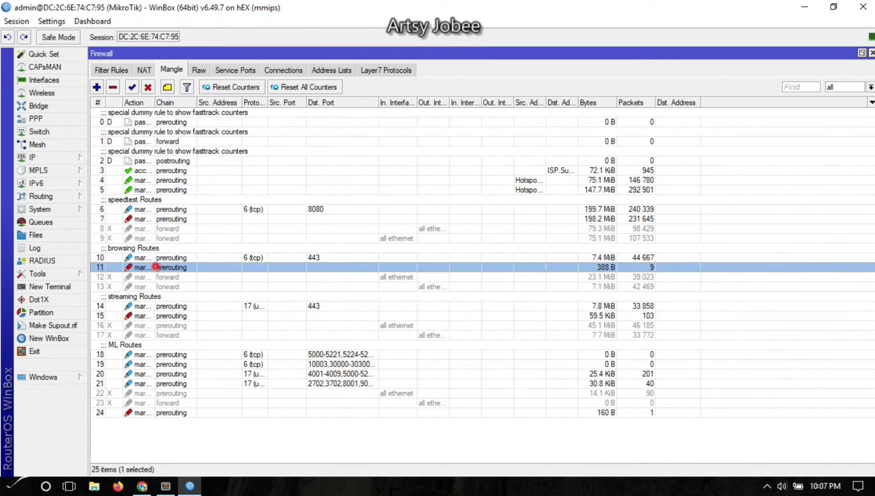
Open the custom hotspot user profile's login and logout scripts under IP > Hotspot.
{"action": "left_click", "coordinate": [558, 120]}
{"action": "left_click", "coordinate": [33, 158]}
{"action": "left_click", "coordinate": [113, 263]}
{"action": "left_click", "coordinate": [158, 110]}
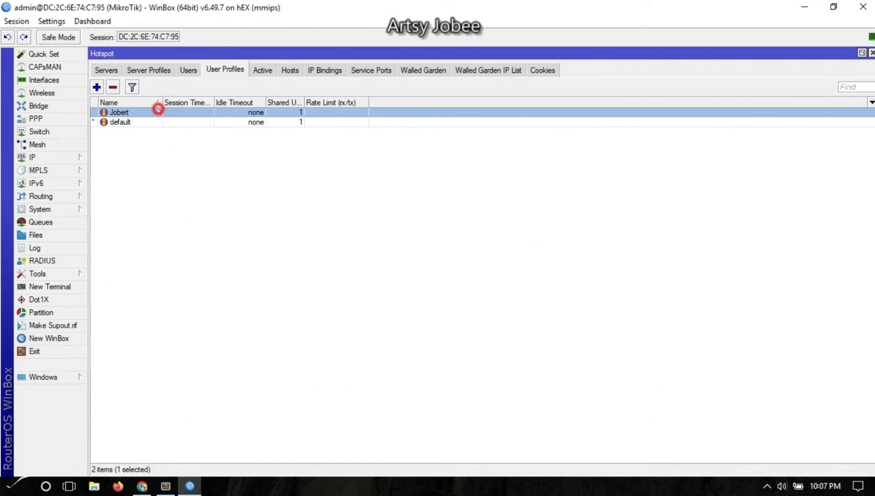
{"action": "double_click", "coordinate": [159, 113]}
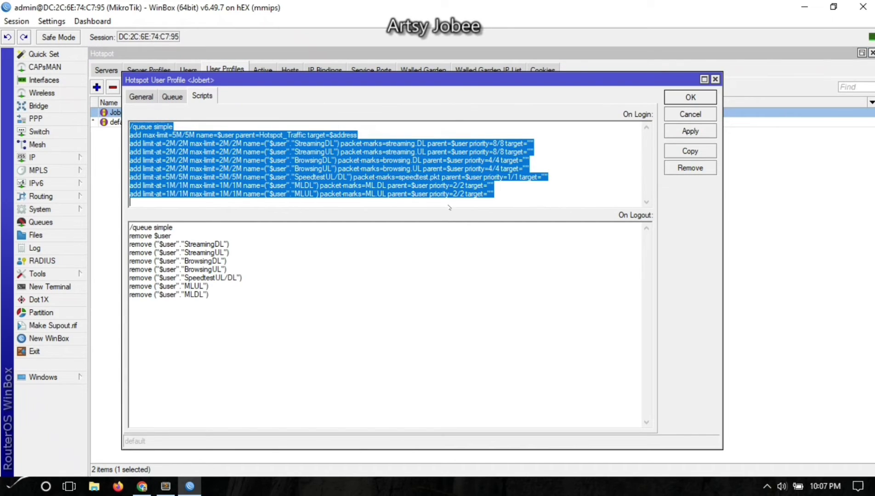
Remove the separate MLUL login line and turn MLDL into an MLUL/DL queue with ML.pkt mark.
{"action": "left_click", "coordinate": [498, 188]}
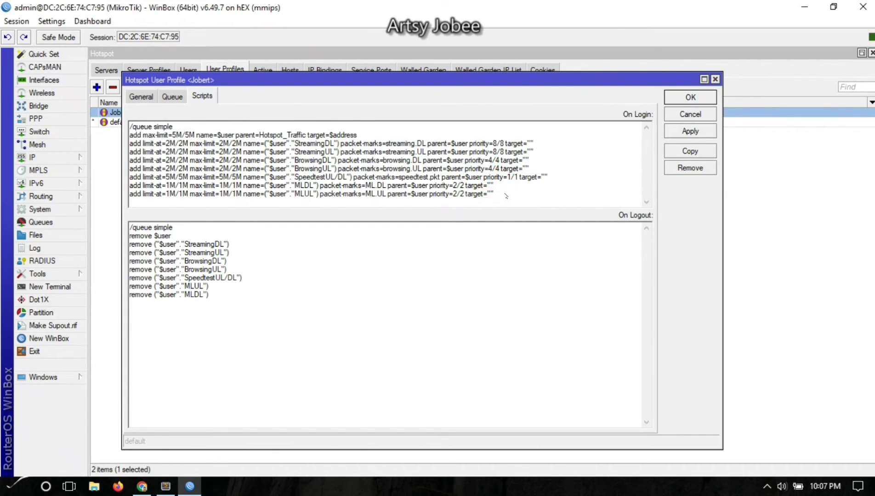
{"action": "key", "text": "shift+Home"}
{"action": "key", "text": "BackSpace"}
{"action": "key", "text": "BackSpace"}
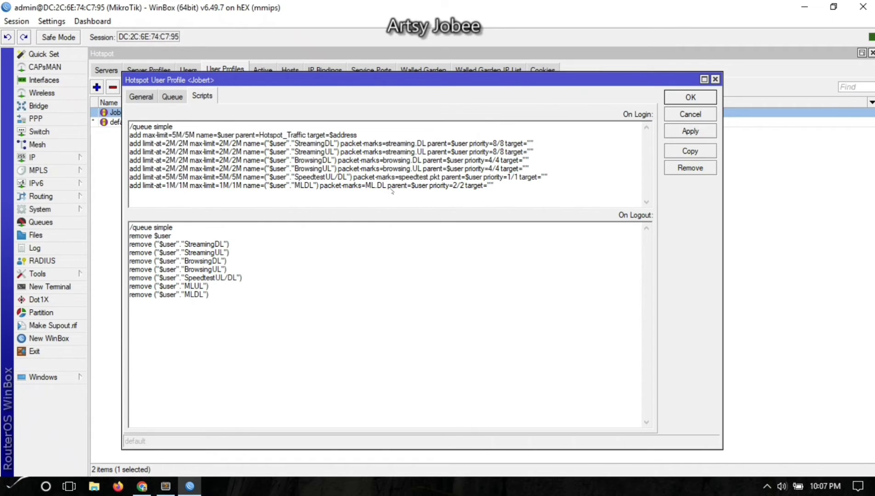
{"action": "double_click", "coordinate": [382, 186]}
{"action": "type", "text": "pkt"}
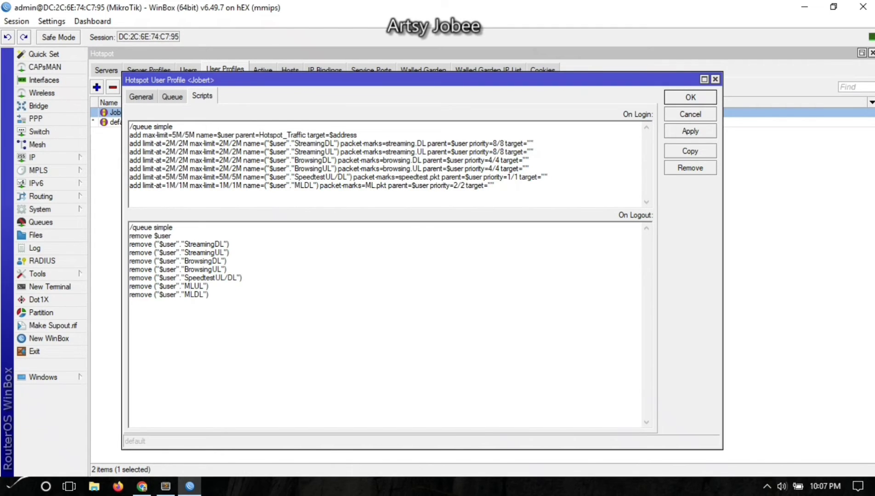
{"action": "left_click", "coordinate": [304, 186]}
{"action": "type", "text": "UL/"}
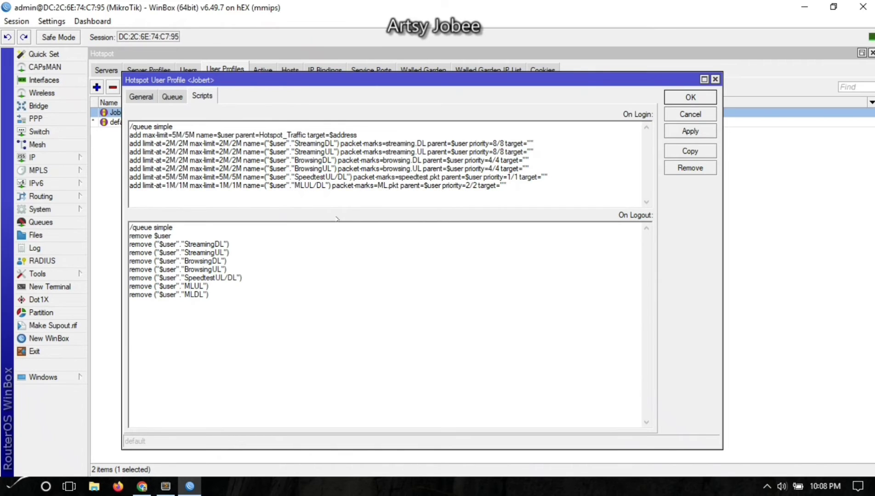
Merge the browsing login lines into one BrowsingUL/DL queue using packet mark browsing.pkt.
{"action": "left_click", "coordinate": [324, 160]}
{"action": "type", "text": "UL/"}
{"action": "type", "text": "/"}
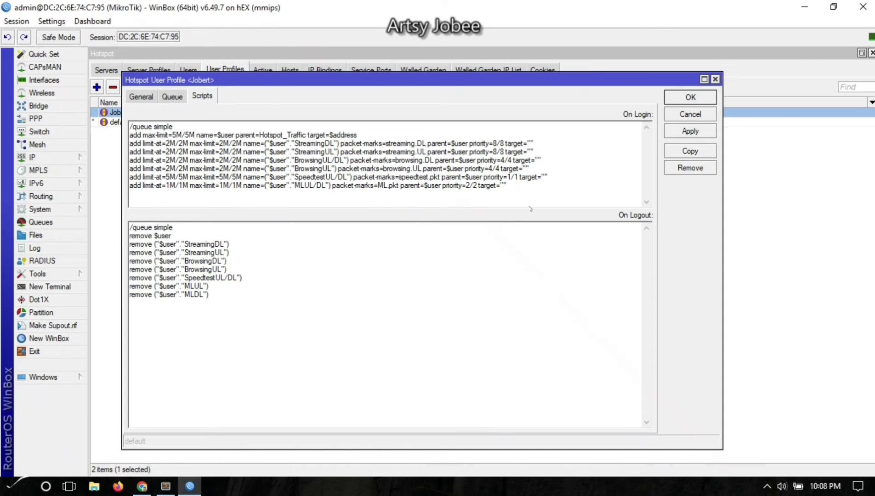
{"action": "triple_click", "coordinate": [543, 168]}
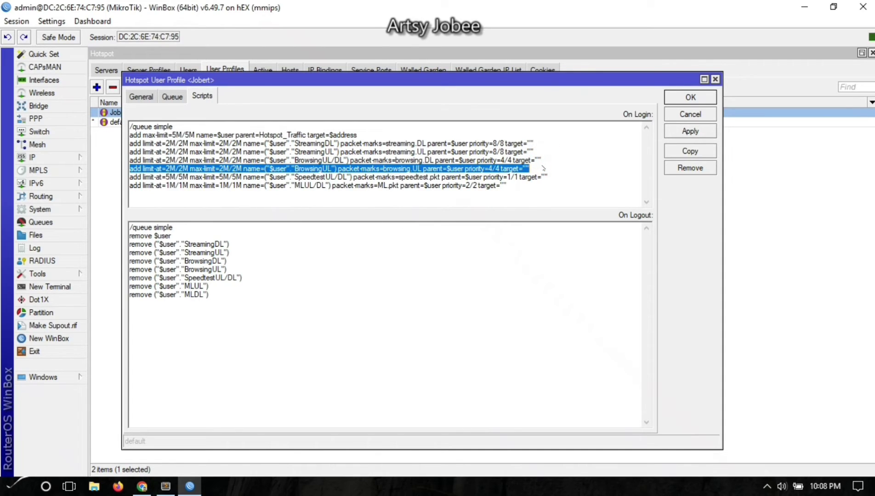
{"action": "key", "text": "Delete"}
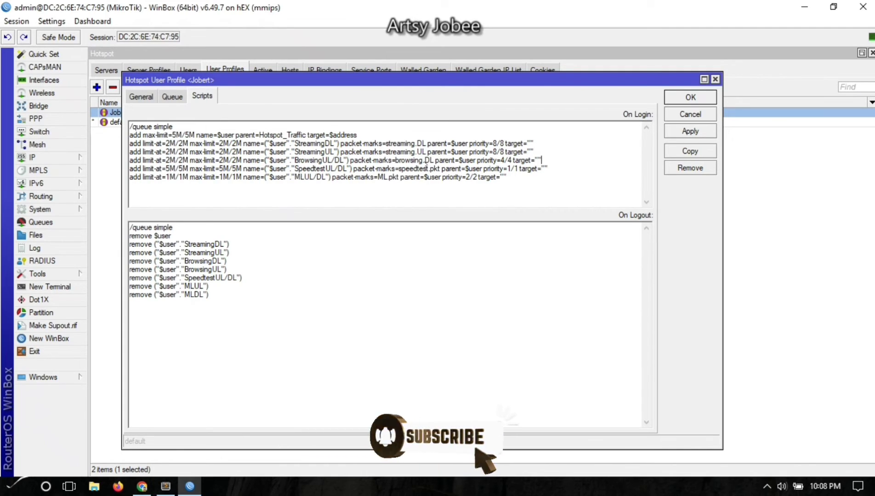
{"action": "mouse_move", "coordinate": [424, 161]}
{"action": "left_mouse_down"}
{"action": "mouse_move", "coordinate": [442, 170]}
{"action": "mouse_move", "coordinate": [430, 170]}
{"action": "left_mouse_up"}
{"action": "left_click", "coordinate": [431, 170]}
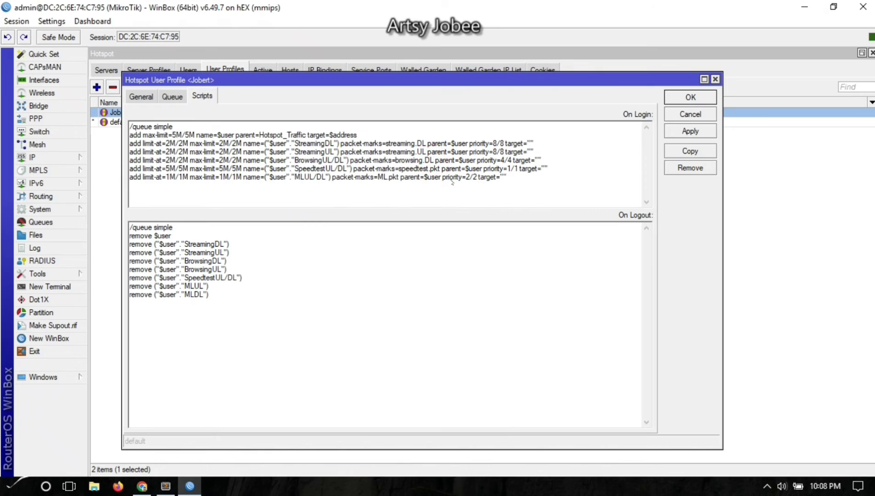
{"action": "key", "text": "BackSpace"}
{"action": "key", "text": "BackSpace"}
{"action": "type", "text": "pkt"}
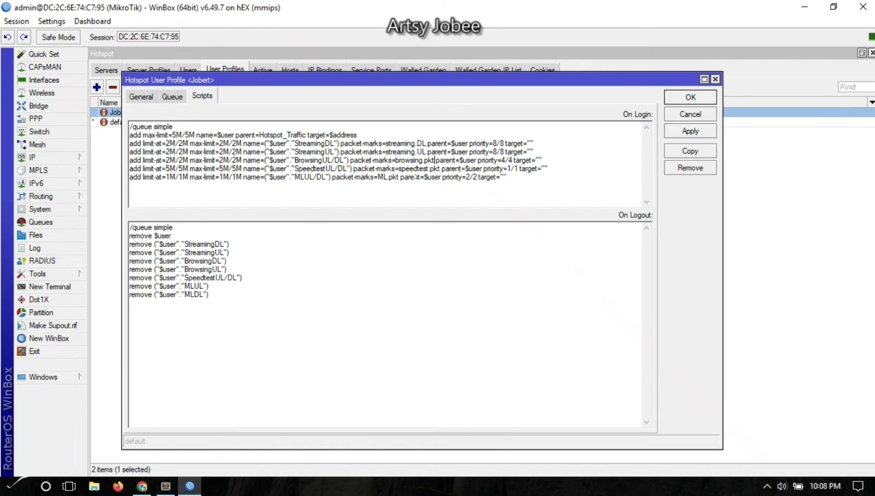
Merge the streaming login lines into one StreamingUL/DL queue using packet mark streaming.pkt.
{"action": "left_click", "coordinate": [325, 143]}
{"action": "type", "text": "UL"}
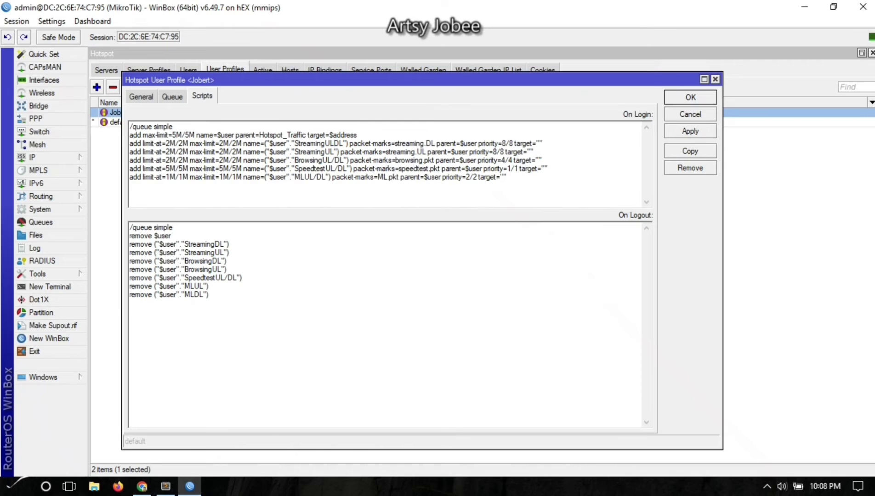
{"action": "type", "text": "/"}
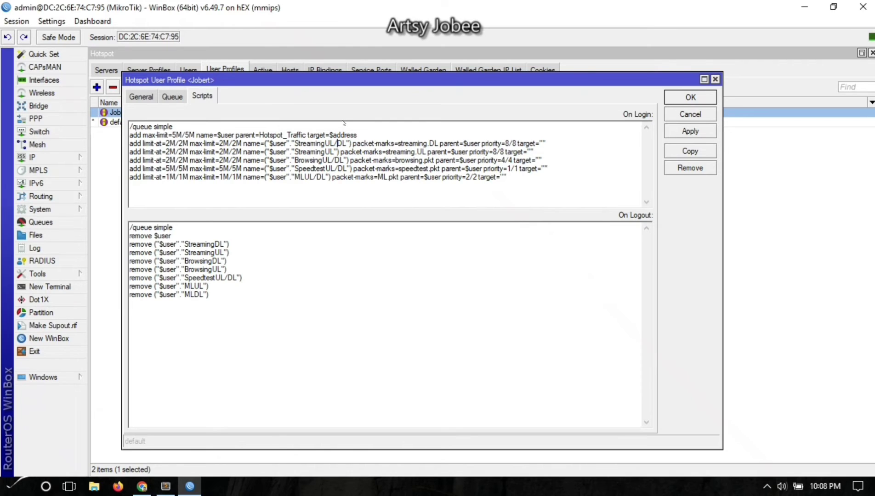
{"action": "double_click", "coordinate": [434, 144]}
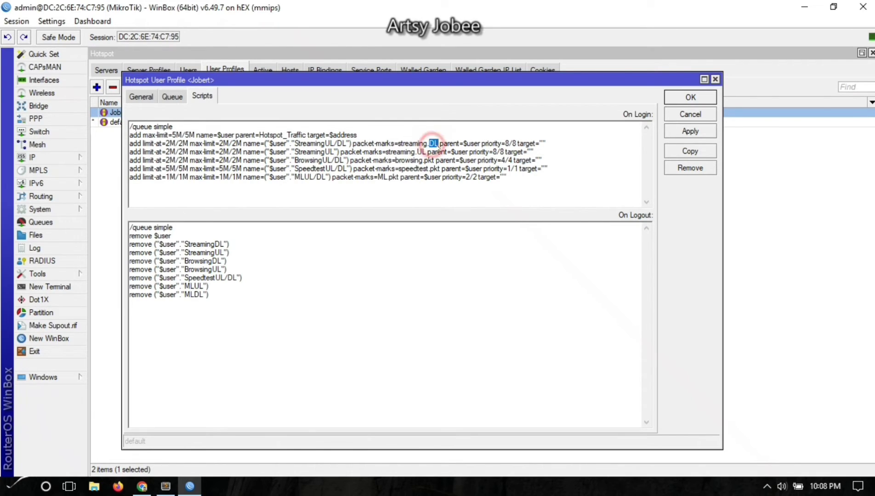
{"action": "type", "text": "pkt"}
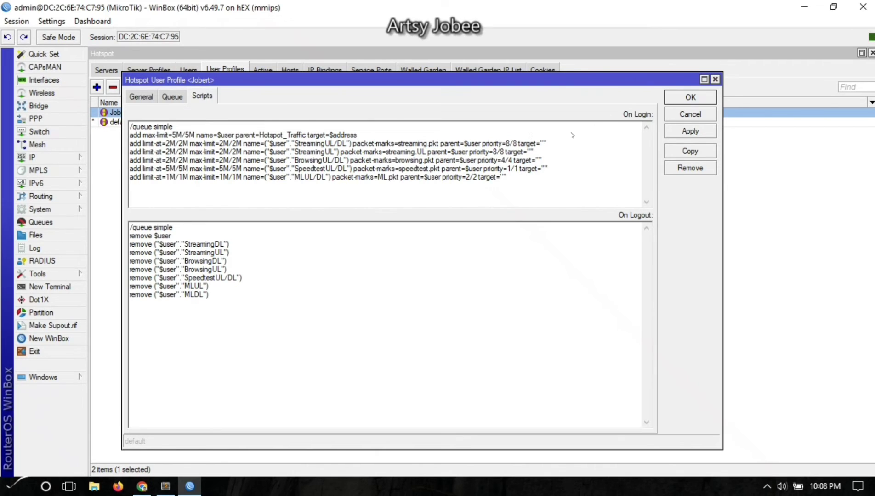
{"action": "triple_click", "coordinate": [551, 152]}
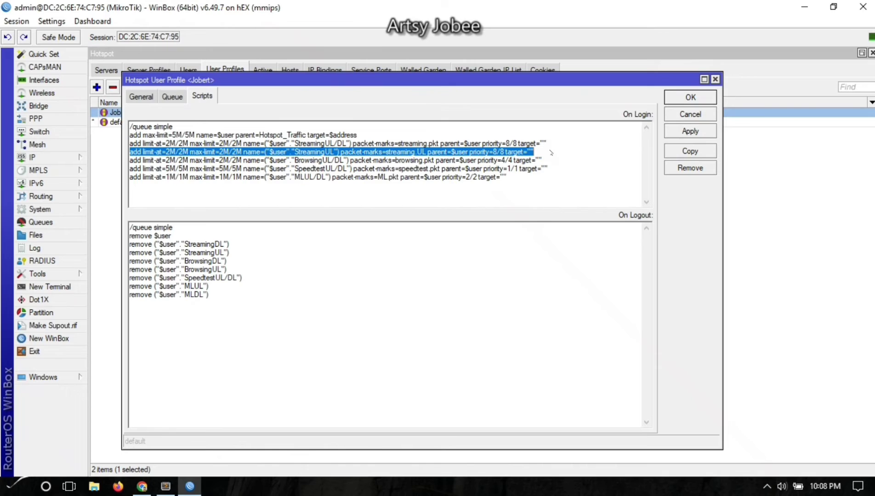
{"action": "key", "text": "BackSpace"}
{"action": "key", "text": "BackSpace"}
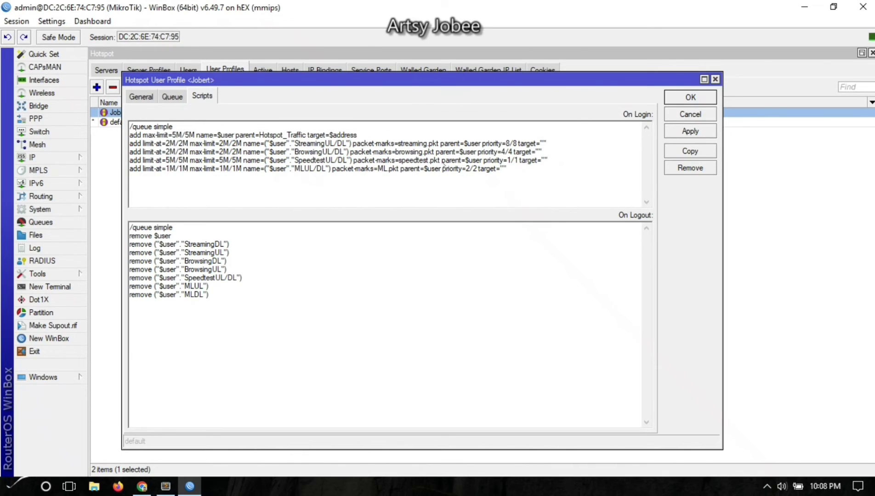
Review the edited queue lines in the login script.
{"action": "left_click", "coordinate": [300, 191]}
{"action": "left_click", "coordinate": [192, 142]}
{"action": "left_click", "coordinate": [183, 169]}
{"action": "left_click_drag", "start_coordinate": [522, 171], "coordinate": [130, 140]}
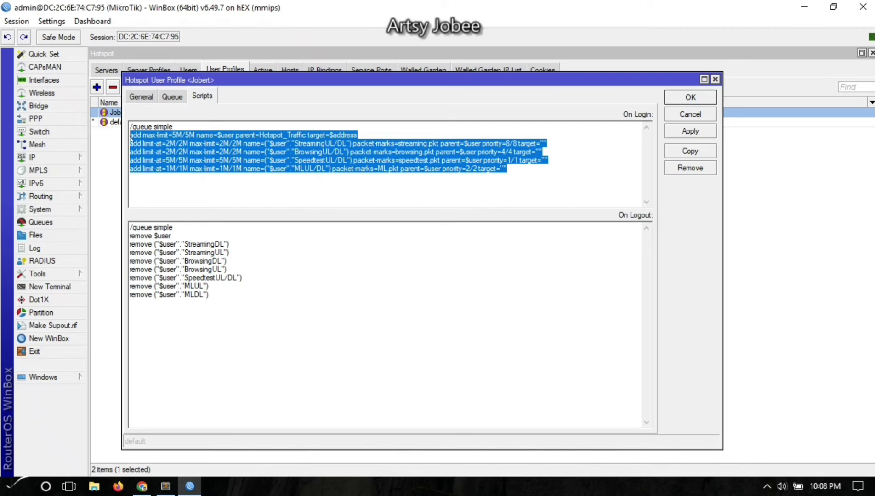
{"action": "left_click", "coordinate": [151, 186]}
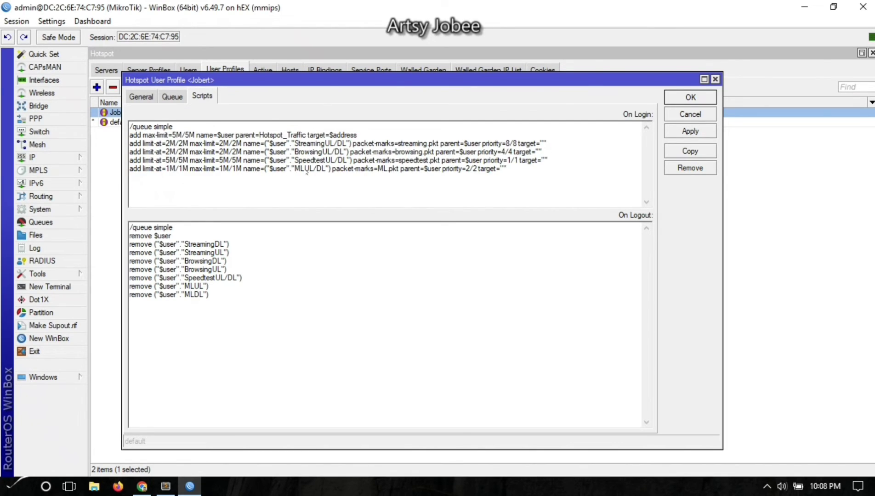
Change the logout removals to StreamingUL/DL and BrowsingUL/DL, deleting the separate StreamingUL and BrowsingUL lines.
{"action": "left_click", "coordinate": [217, 248]}
{"action": "type", "text": "UL/"}
{"action": "triple_click", "coordinate": [251, 252]}
{"action": "key", "text": "BackSpace"}
{"action": "key", "text": "BackSpace"}
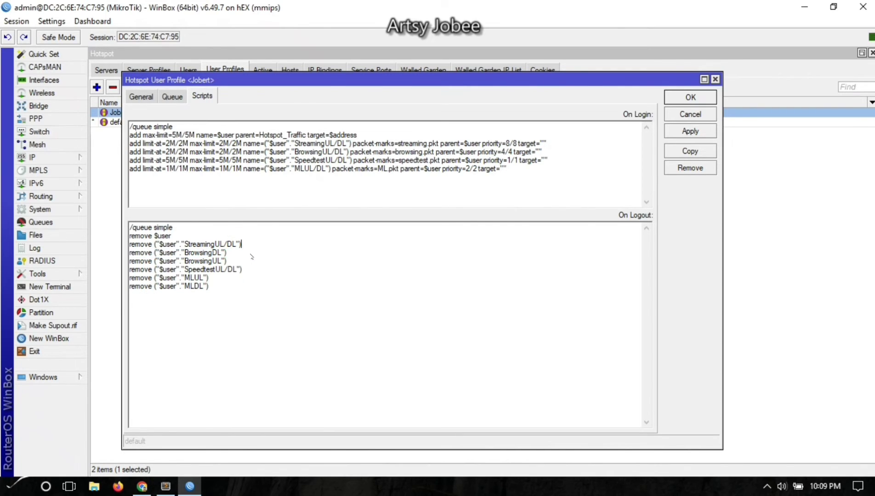
{"action": "left_click", "coordinate": [213, 253]}
{"action": "type", "text": "UL/"}
{"action": "type", "text": "/"}
{"action": "triple_click", "coordinate": [243, 260]}
{"action": "key", "text": "BackSpace"}
{"action": "key", "text": "BackSpace"}
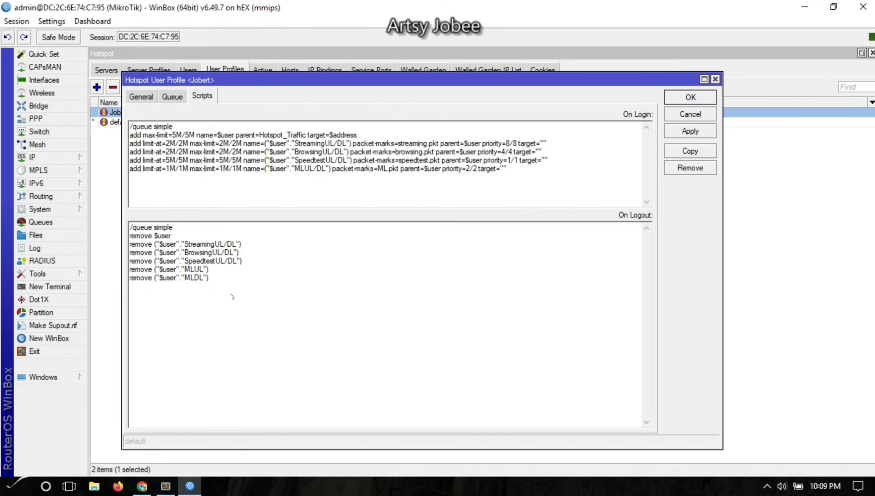
Rename the MLUL logout removal to MLUL/DL and delete the MLDL line.
{"action": "key", "text": "Right"}
{"action": "key", "text": "Right"}
{"action": "type", "text": "/DL"}
{"action": "triple_click", "coordinate": [231, 282]}
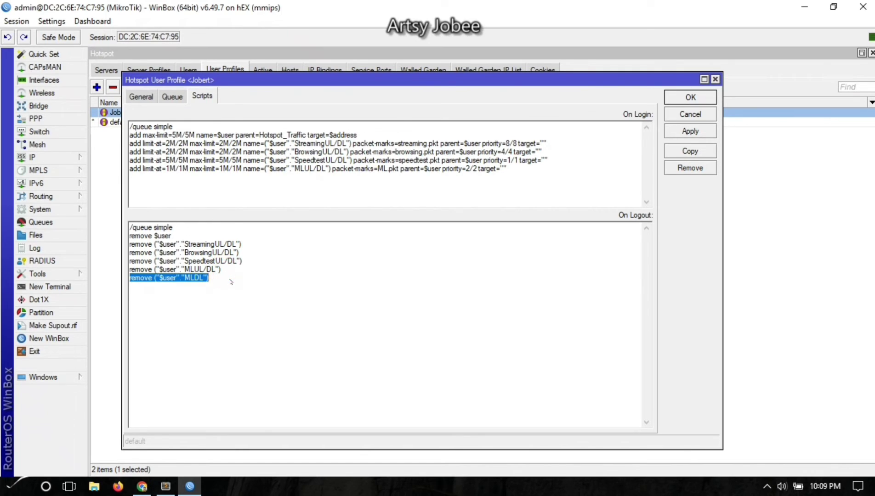
{"action": "key", "text": "BackSpace"}
{"action": "key", "text": "BackSpace"}
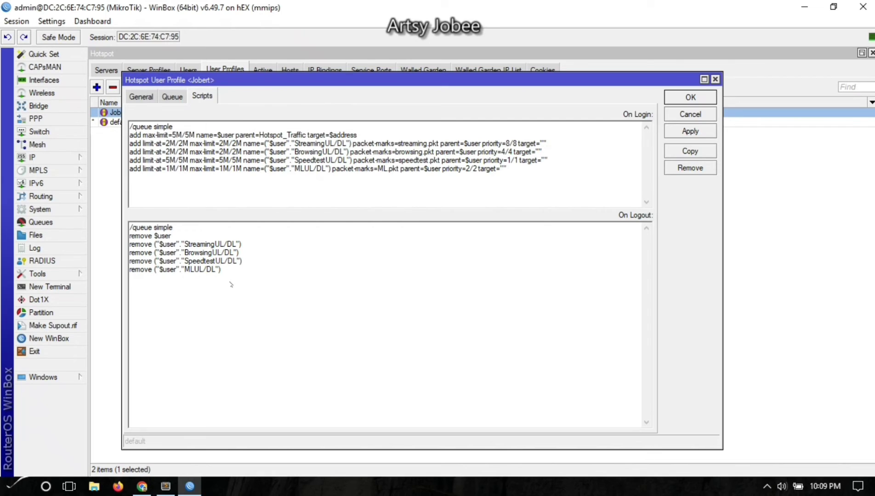
Save the profile scripts and show the simple queue list.
{"action": "left_click", "coordinate": [693, 133]}
{"action": "left_click", "coordinate": [677, 97]}
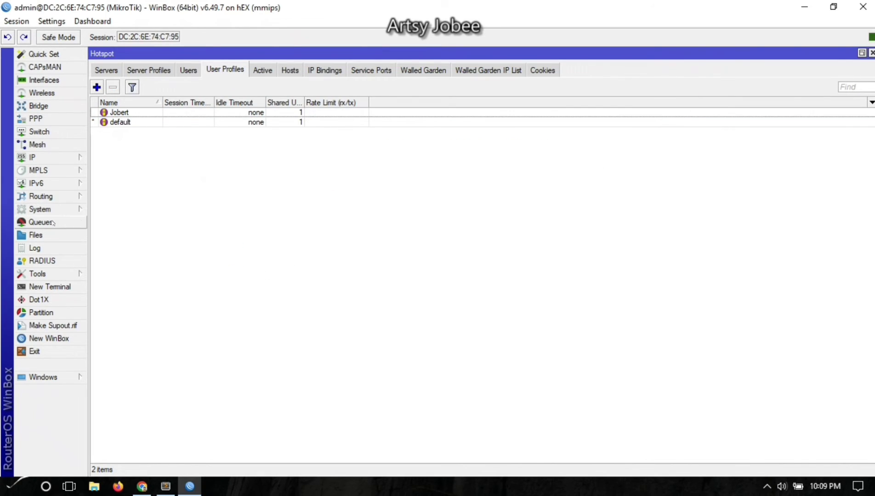
{"action": "left_click", "coordinate": [52, 220]}
{"action": "left_click", "coordinate": [182, 242]}
Pause and reconnect the hotspot session on the ViralHotspot status page, then return to the queue list.
{"action": "left_click", "coordinate": [141, 488]}
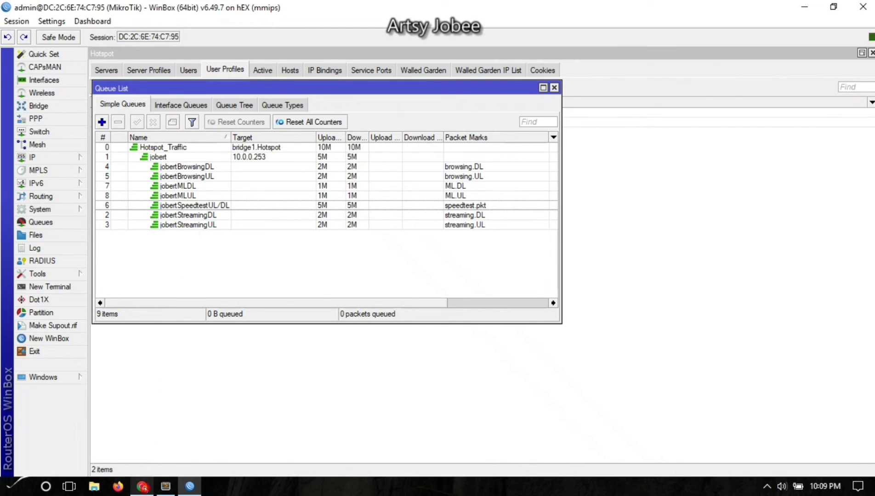
{"action": "left_click", "coordinate": [568, 33]}
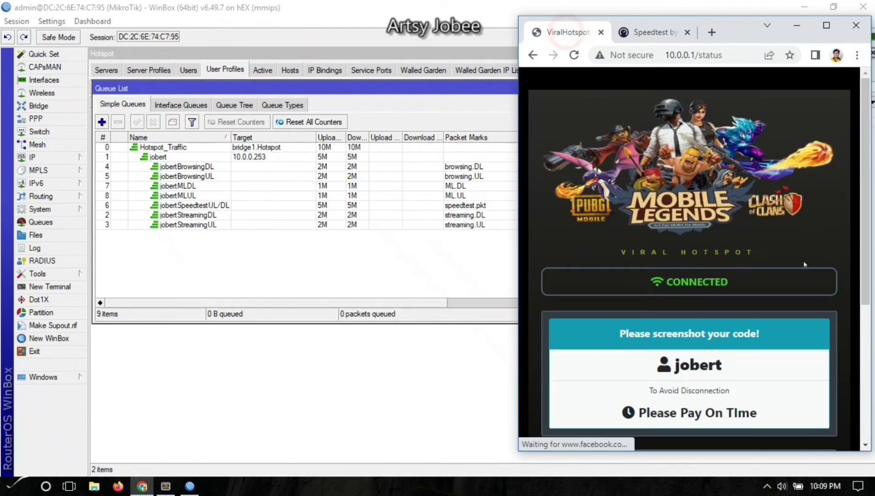
{"action": "scroll", "coordinate": [758, 322], "scroll_direction": "down", "scroll_amount": 5}
{"action": "left_click", "coordinate": [720, 374]}
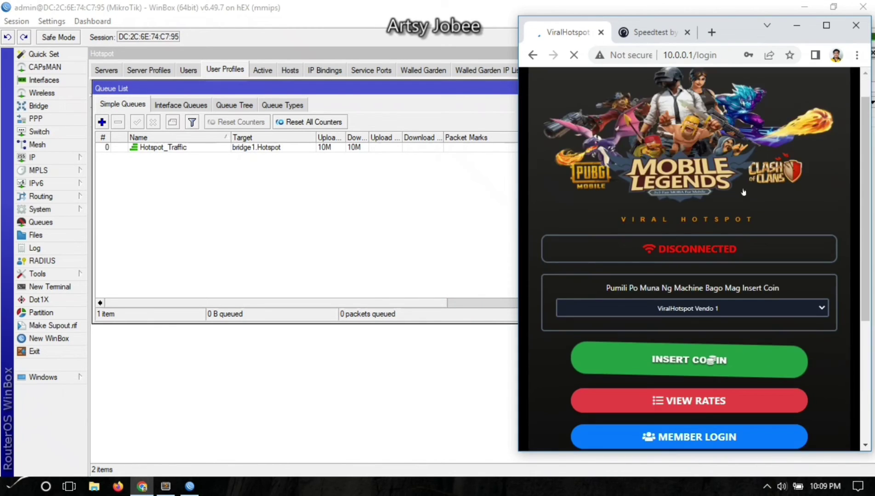
{"action": "scroll", "coordinate": [689, 368], "scroll_direction": "down", "scroll_amount": 5}
{"action": "left_click", "coordinate": [690, 369]}
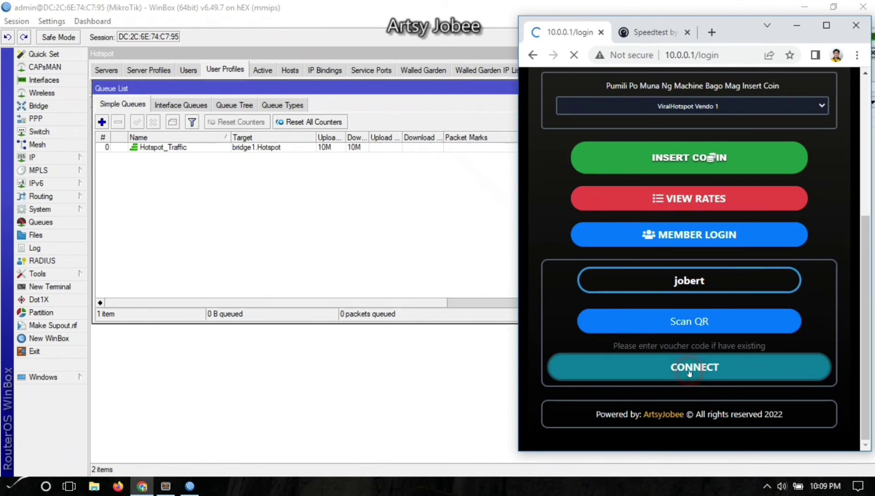
{"action": "left_click", "coordinate": [209, 236]}
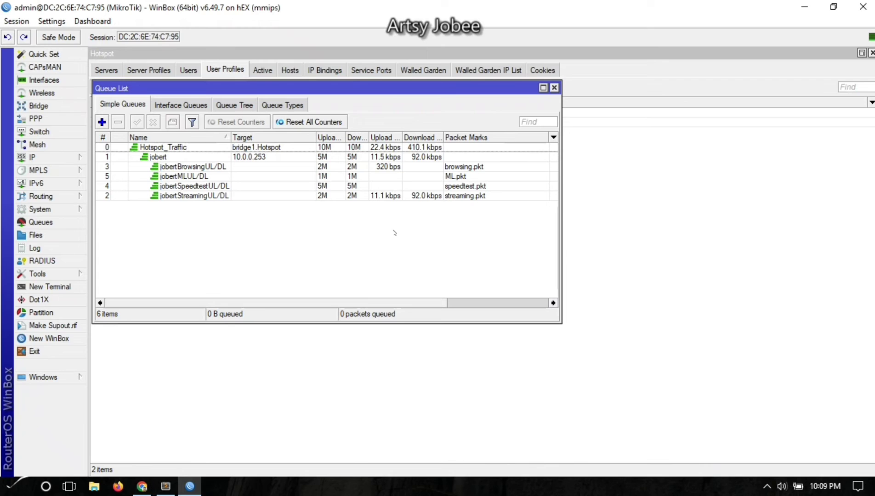
Play the 'Automatic Voltage Regulator Repair (AVR)' video on YouTube in a new Chrome tab.
{"action": "left_click", "coordinate": [142, 486]}
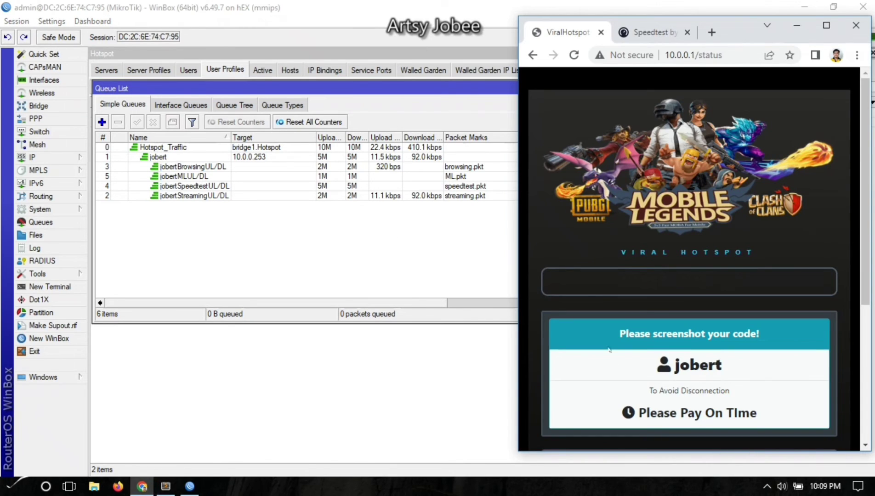
{"action": "left_click", "coordinate": [711, 32]}
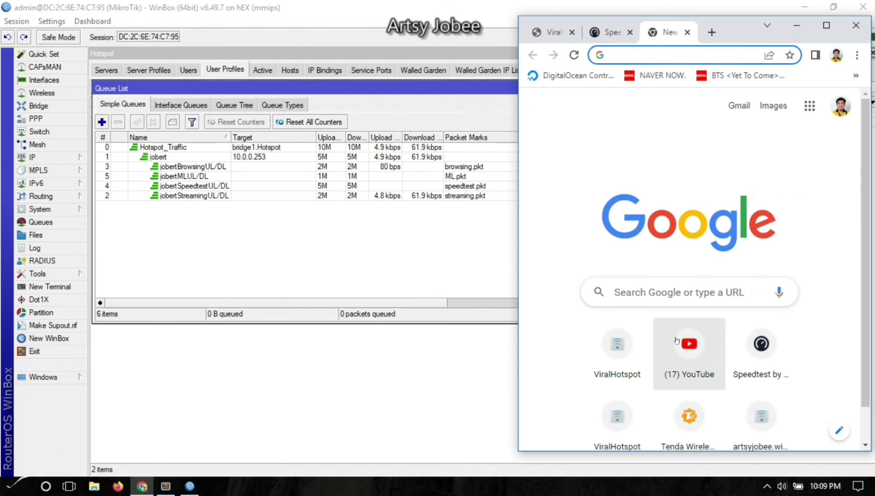
{"action": "left_click", "coordinate": [683, 342]}
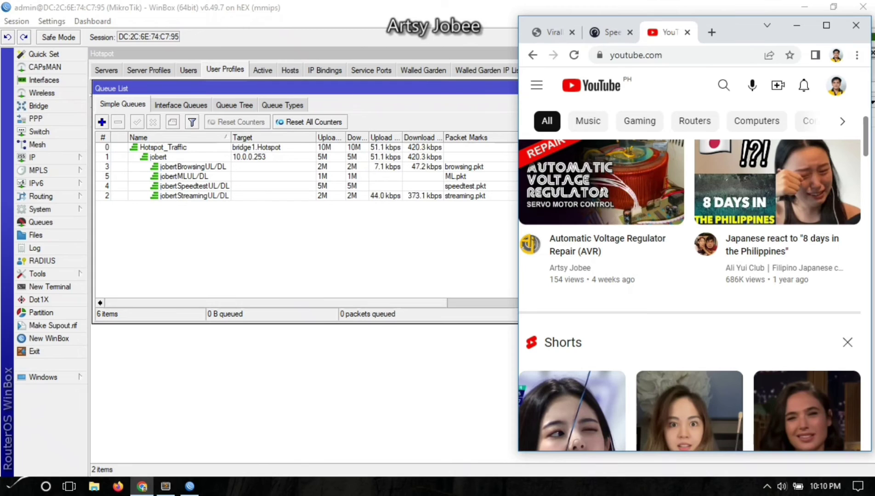
{"action": "left_click", "coordinate": [587, 193]}
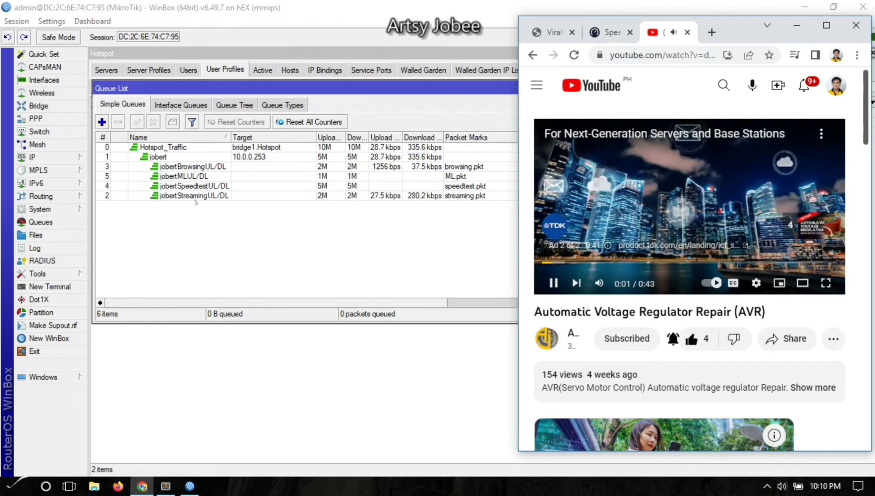
Reload the Speedtest page, then return to WinBox's queue list to watch per-queue rates.
{"action": "left_click", "coordinate": [608, 31]}
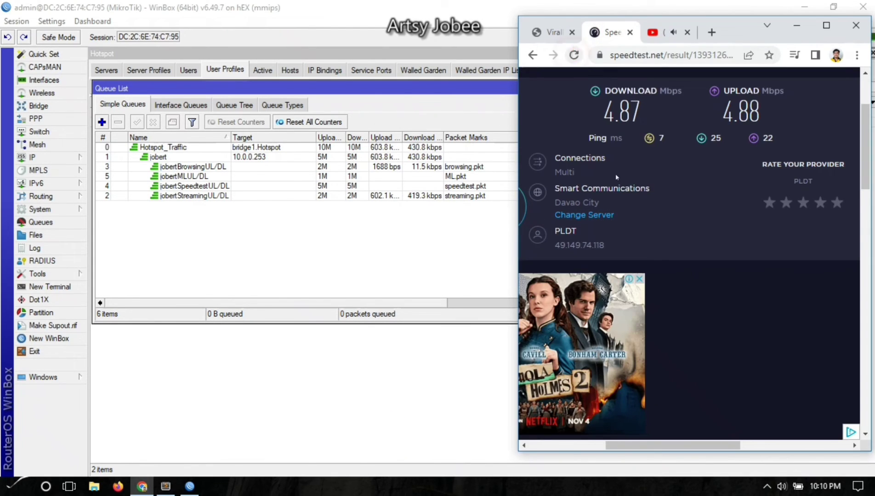
{"action": "left_click", "coordinate": [574, 55]}
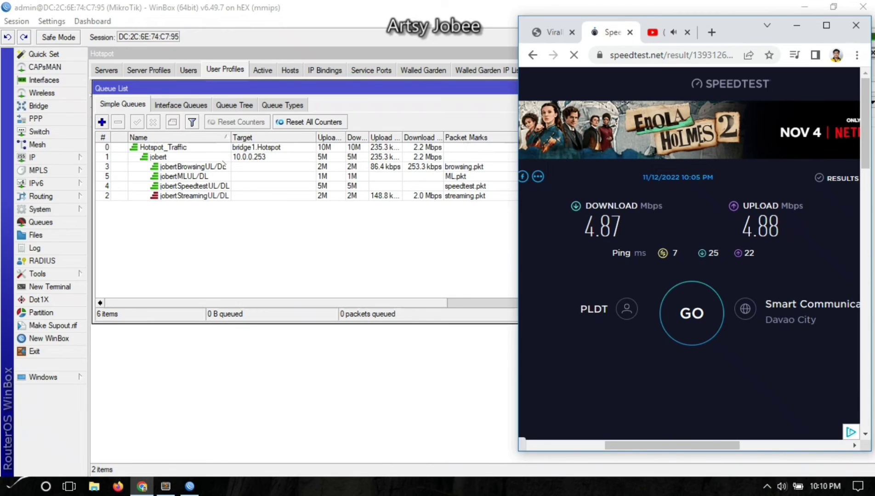
{"action": "left_click", "coordinate": [231, 197]}
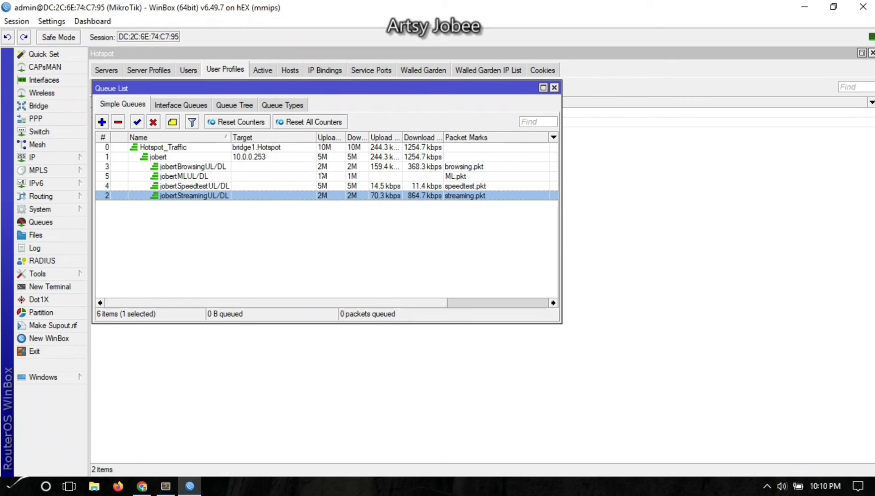
{"action": "left_click", "coordinate": [225, 176]}
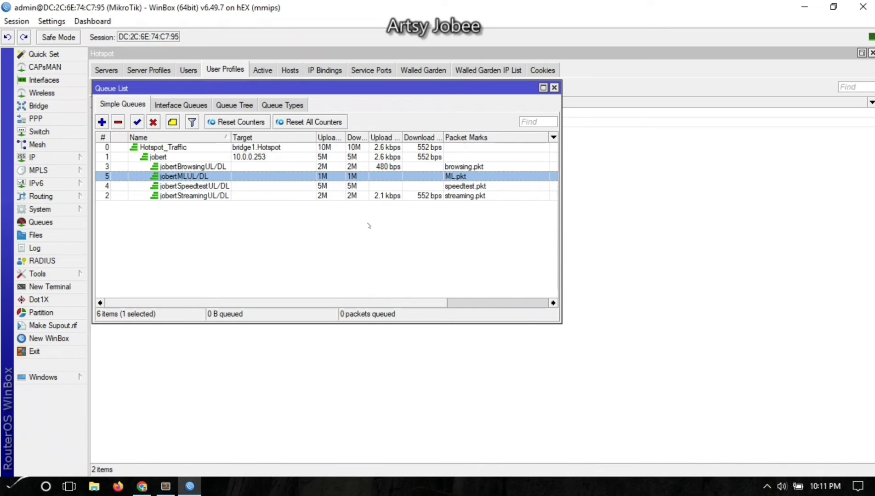
{"action": "left_click", "coordinate": [318, 236]}
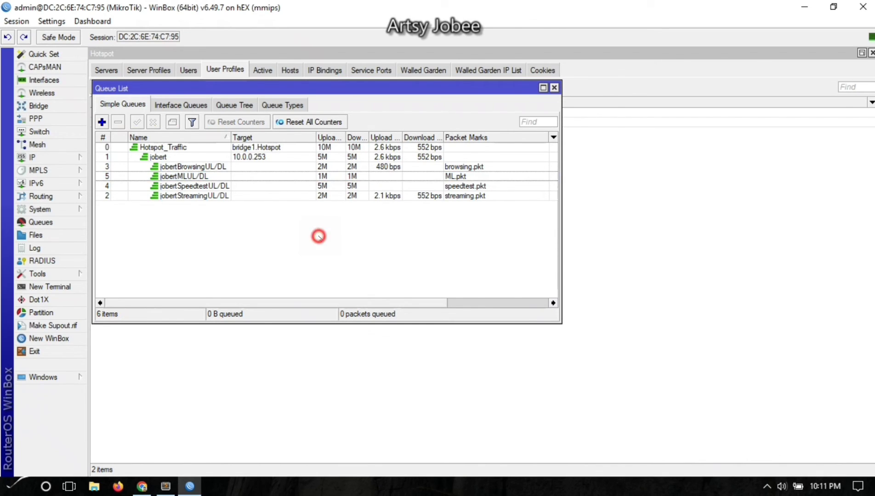
{"action": "left_click", "coordinate": [340, 179]}
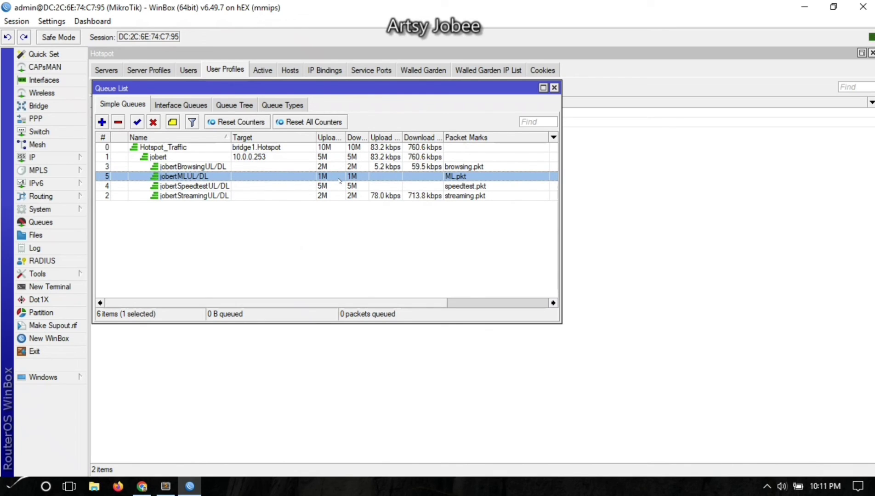
{"action": "left_click", "coordinate": [284, 228]}
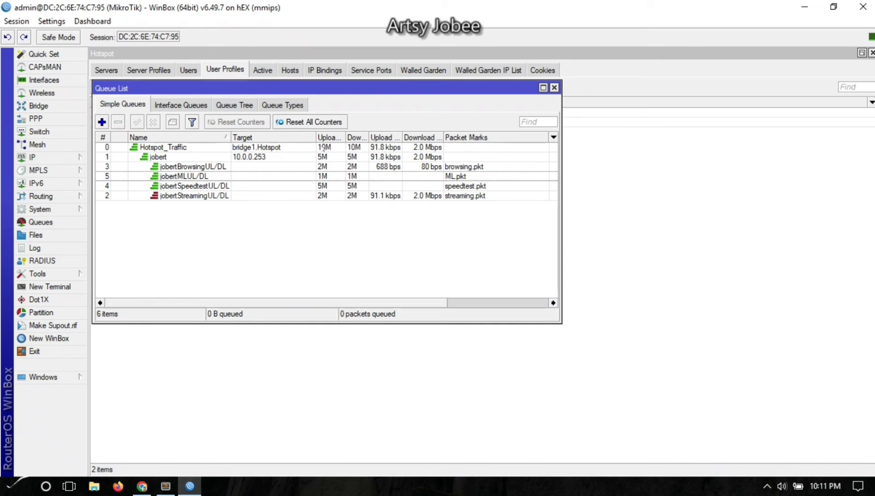
{"action": "left_click", "coordinate": [327, 158]}
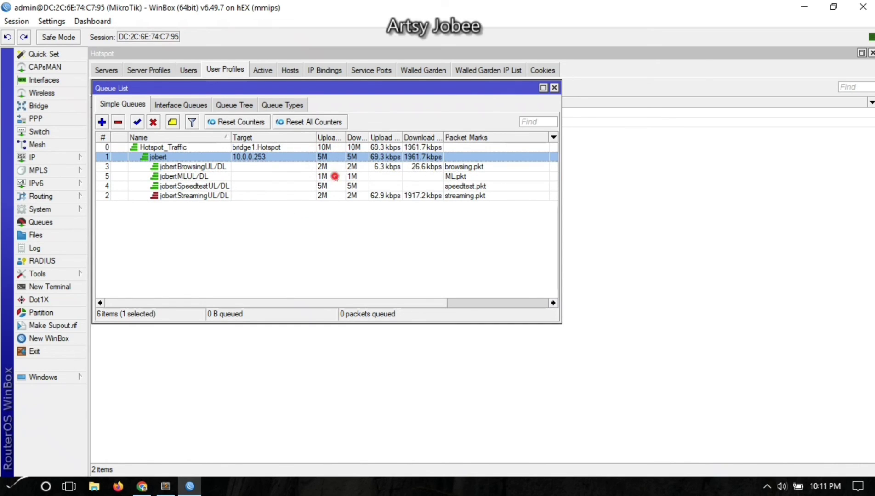
{"action": "left_click", "coordinate": [336, 178]}
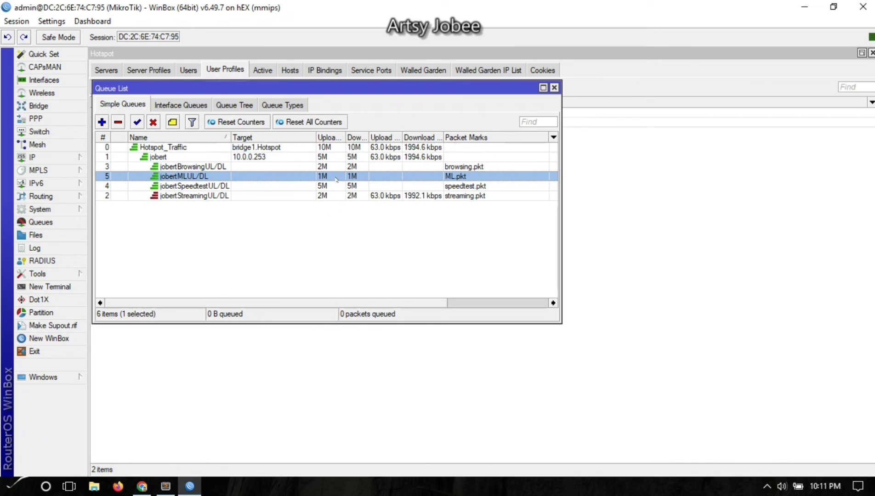
{"action": "left_click", "coordinate": [330, 229]}
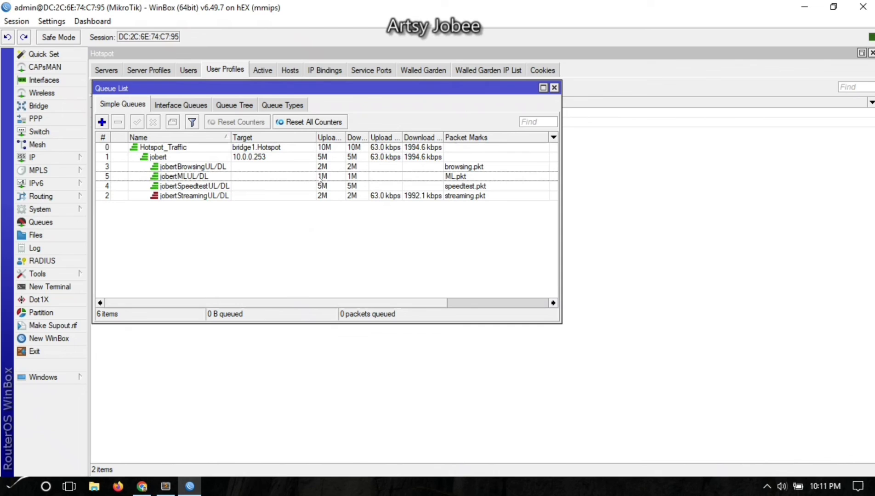
{"action": "left_click", "coordinate": [320, 177]}
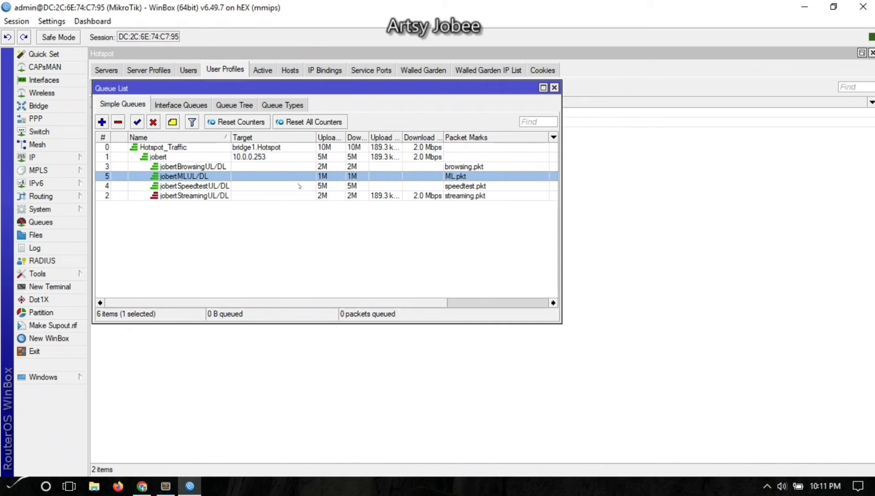
{"action": "left_click", "coordinate": [46, 157]}
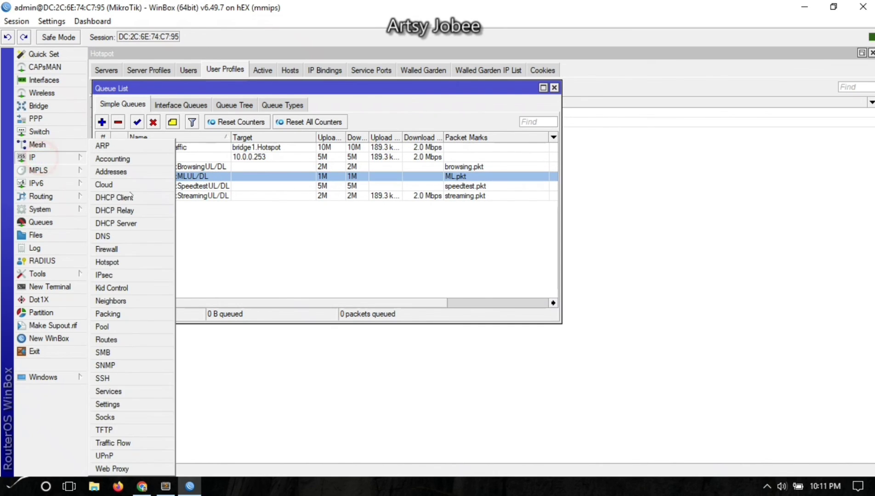
Review the user profile's login and logout queue scripts, including the max-limit, and apply them.
{"action": "left_click", "coordinate": [120, 263]}
{"action": "double_click", "coordinate": [160, 113]}
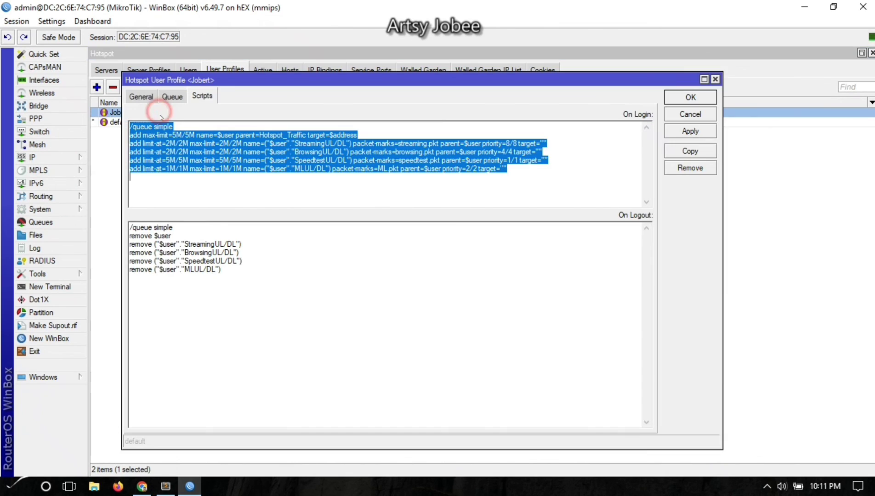
{"action": "left_click", "coordinate": [168, 143]}
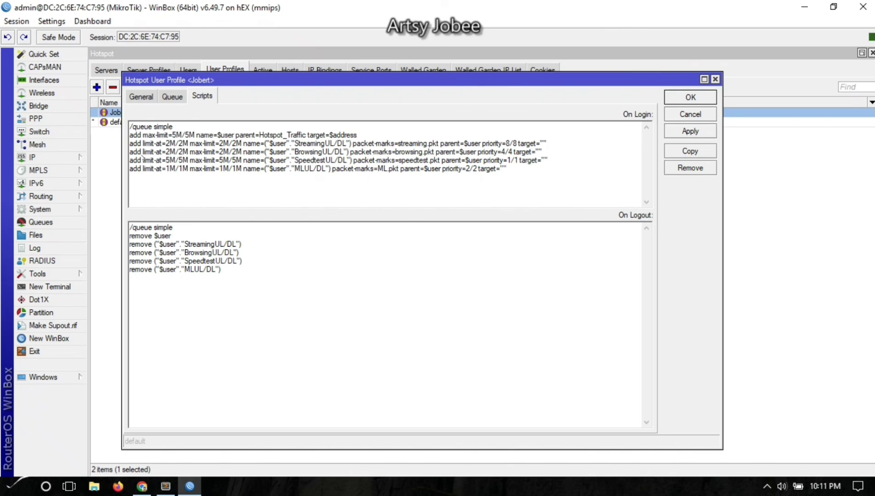
{"action": "left_click", "coordinate": [221, 144]}
{"action": "left_click", "coordinate": [690, 131]}
{"action": "left_click", "coordinate": [690, 97]}
Glance at PPP, then return to the Hotspot User Profiles list.
{"action": "left_click", "coordinate": [347, 240]}
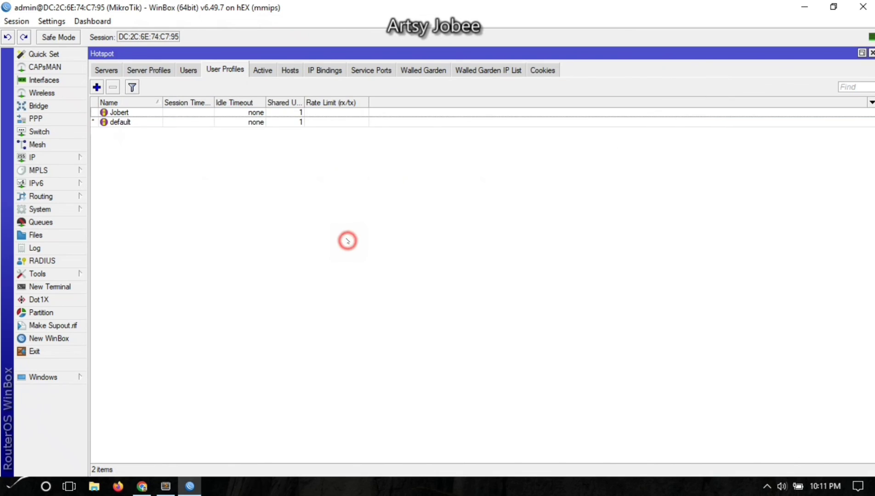
{"action": "left_click", "coordinate": [40, 158]}
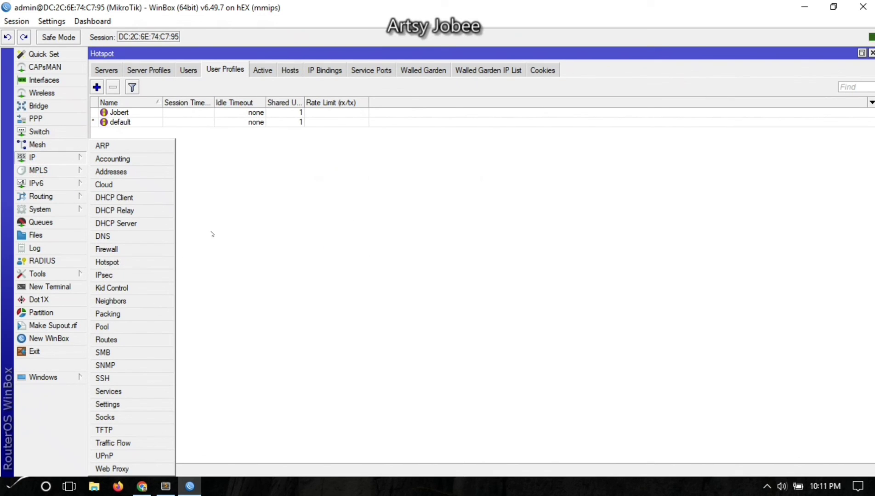
{"action": "left_click", "coordinate": [41, 119]}
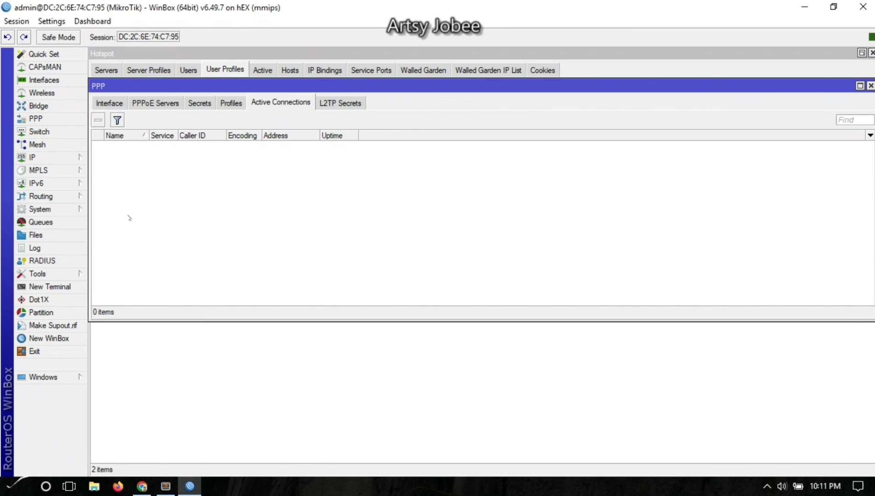
{"action": "left_click", "coordinate": [228, 344]}
{"action": "left_click", "coordinate": [223, 338]}
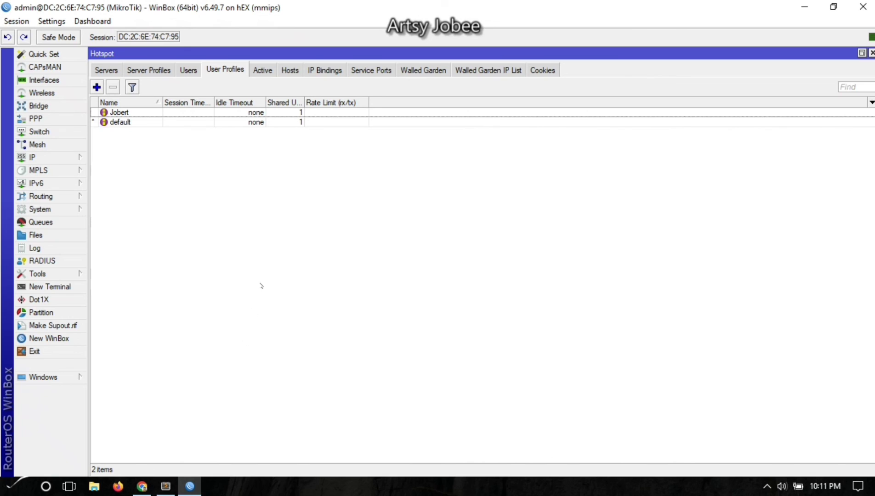
{"action": "left_click", "coordinate": [271, 269]}
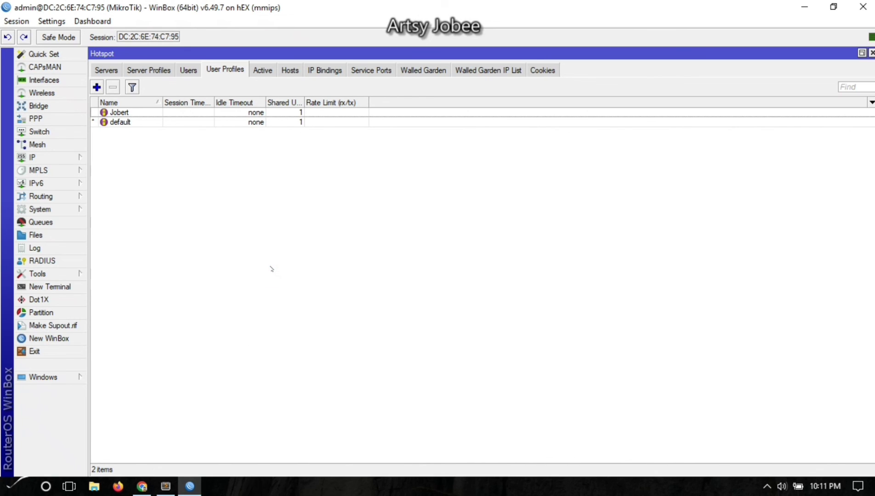